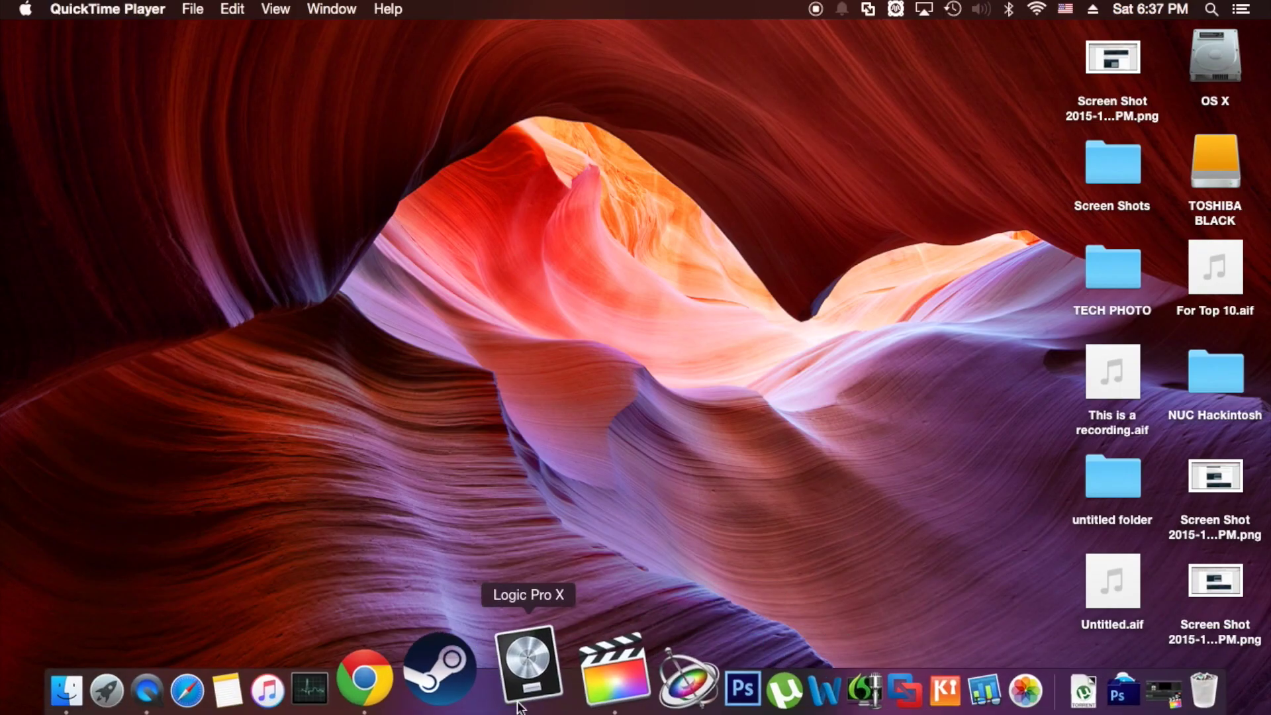
Search torrentz.eu in Chrome for 'os x yosemite' to list its 52 torrent results.
{"action": "left_click", "coordinate": [445, 688]}
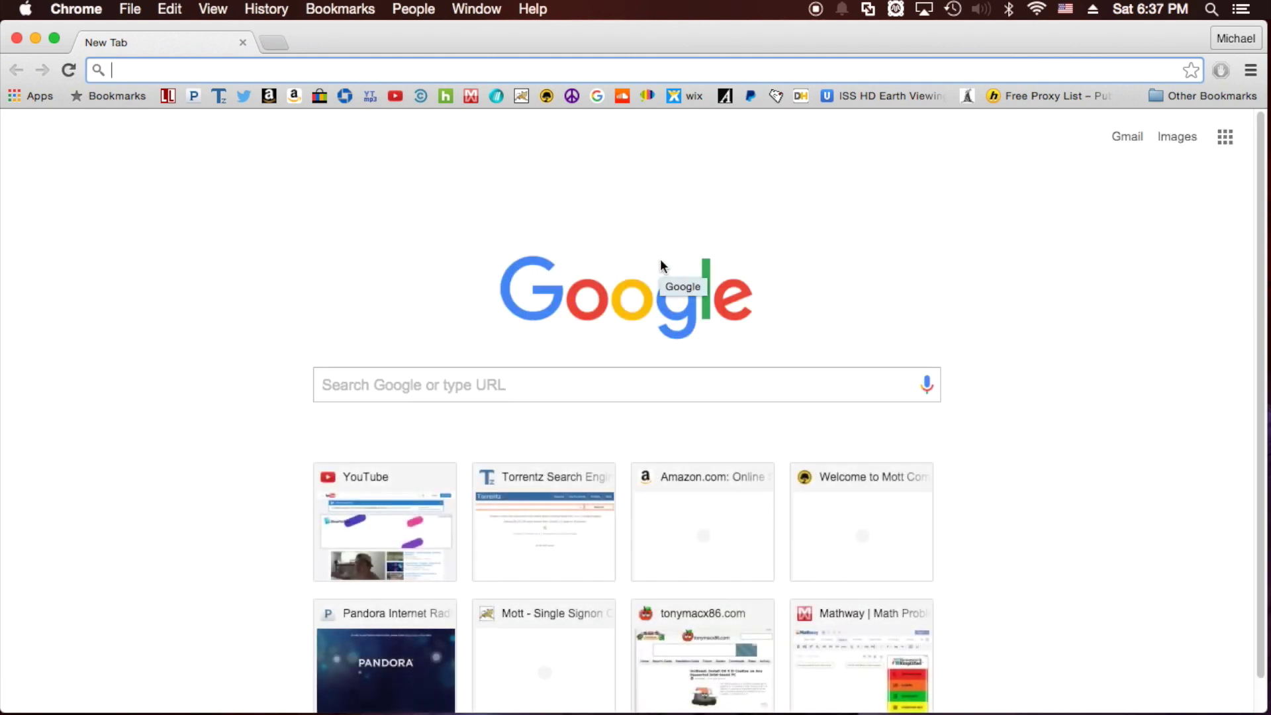
{"action": "type", "text": "torren"}
{"action": "key", "text": "BackSpace"}
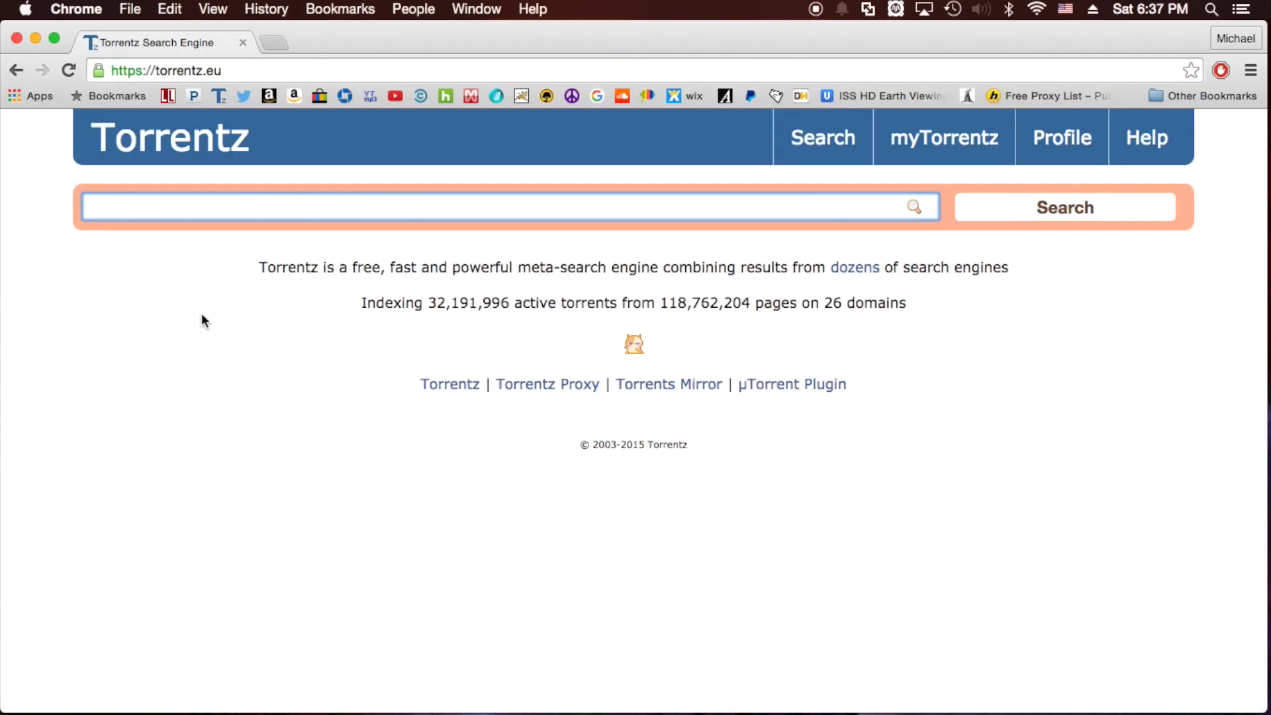
{"action": "type", "text": "OS X"}
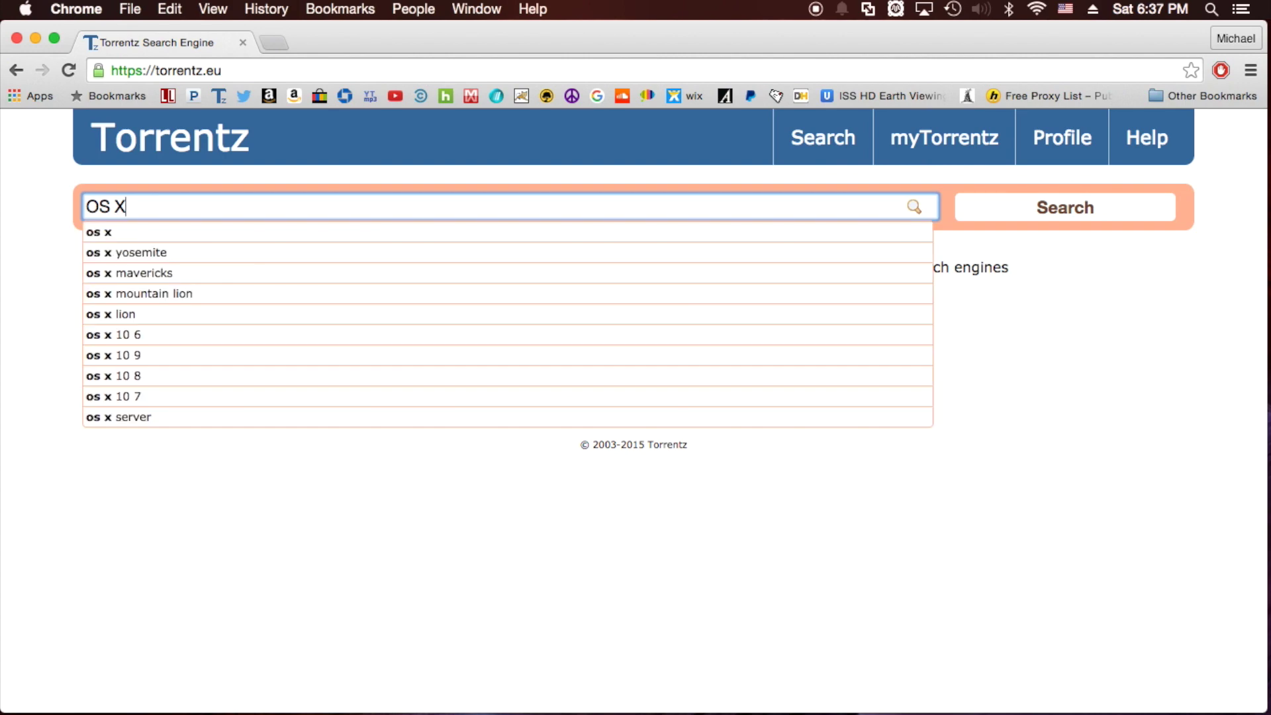
{"action": "left_click", "coordinate": [206, 253]}
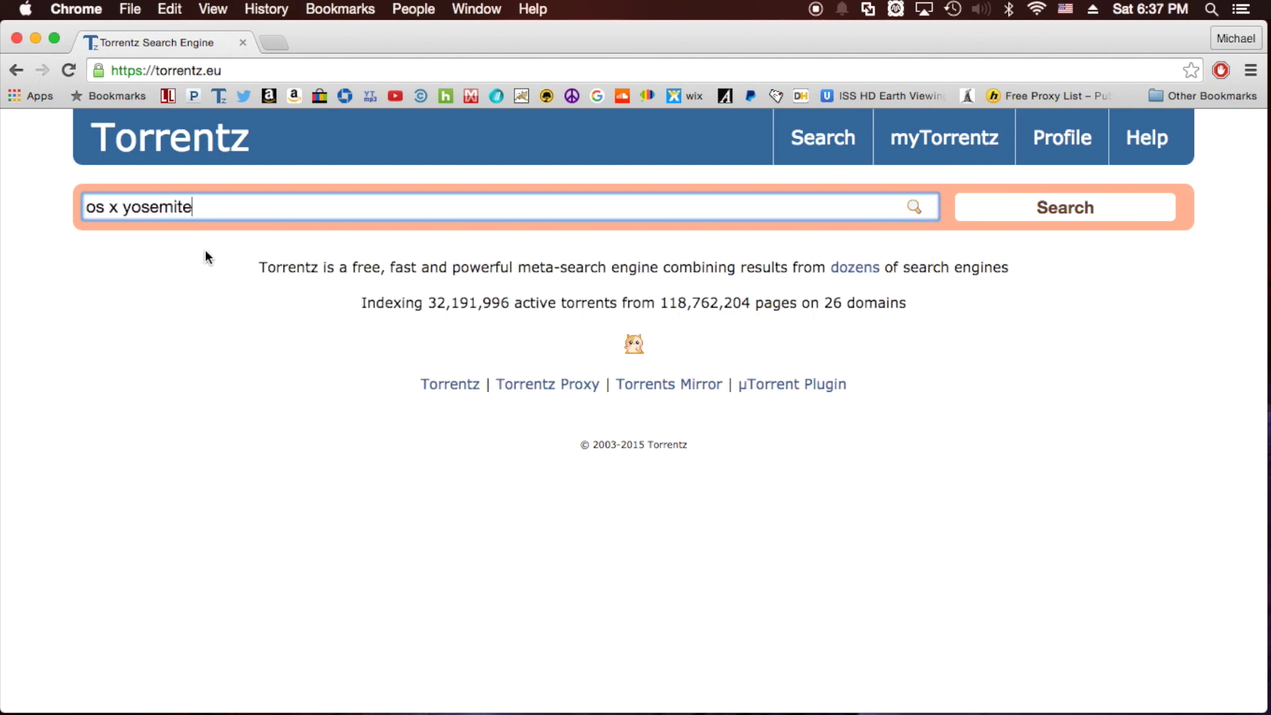
{"action": "left_click", "coordinate": [1124, 217]}
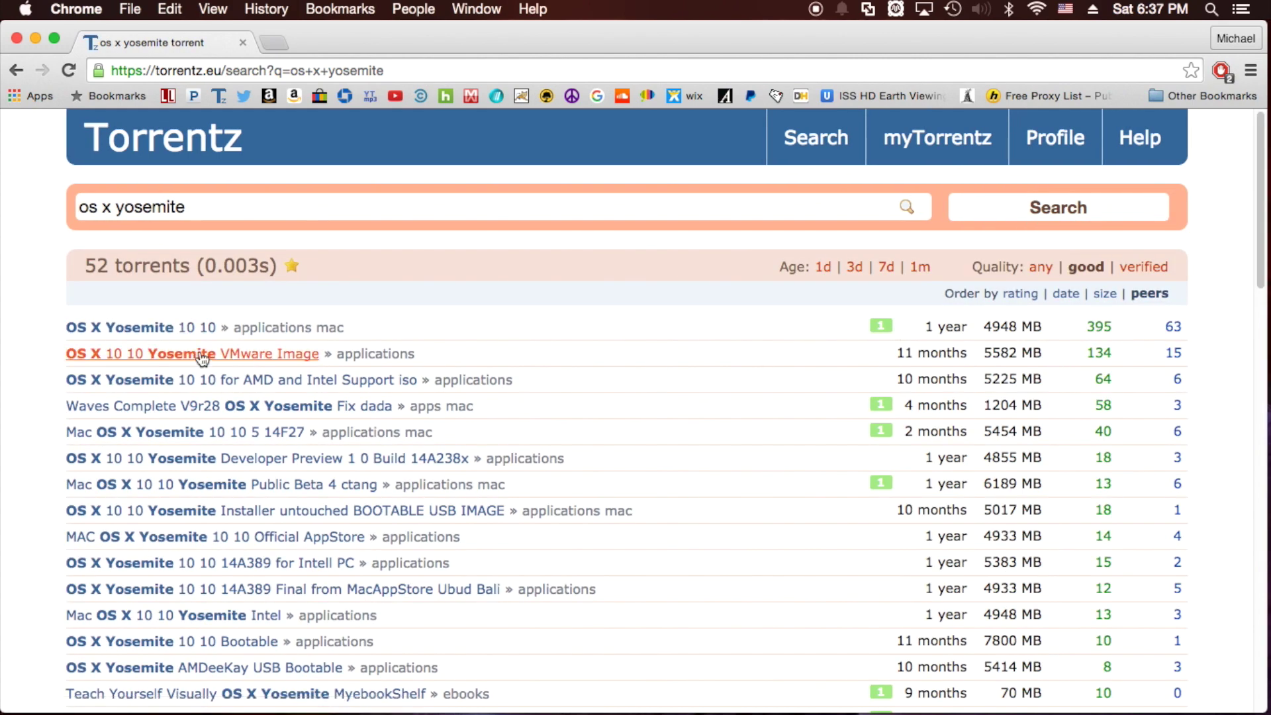
Open the OS X Yosemite 10 10 result and try its torrenthound .torrent download, then close that page.
{"action": "left_click", "coordinate": [207, 329]}
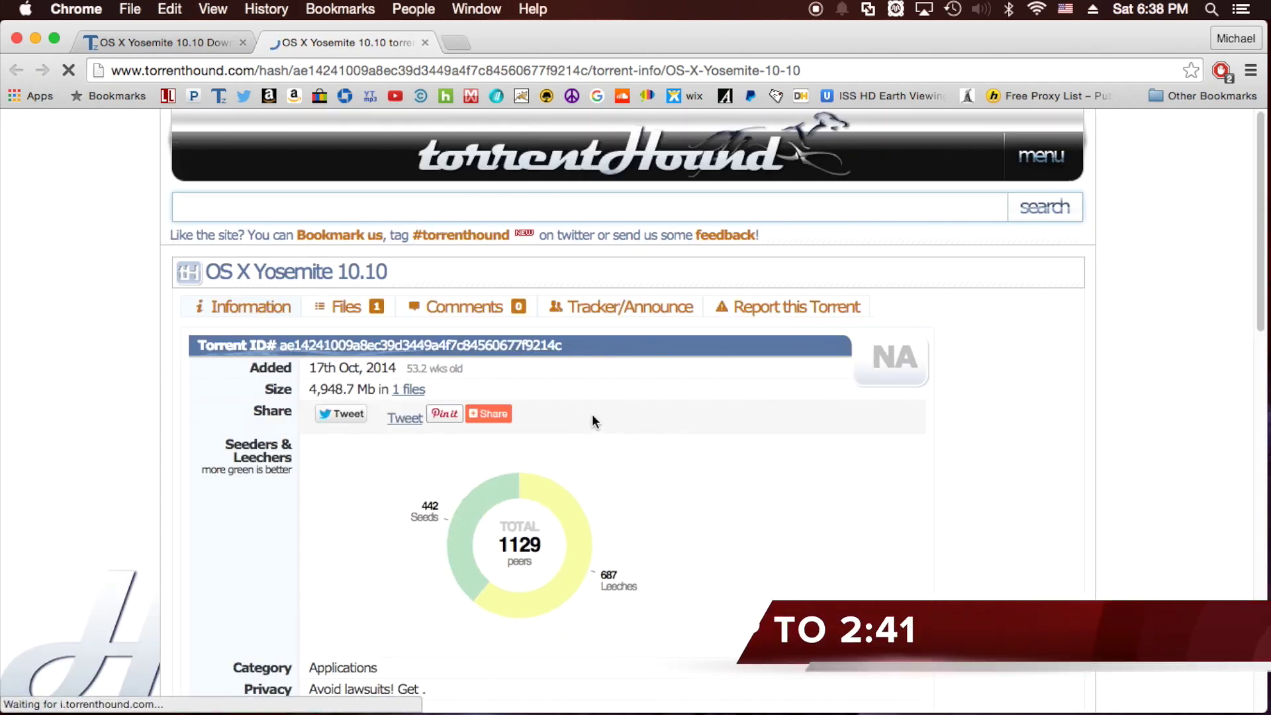
{"action": "mouse_move", "coordinate": [498, 421]}
{"action": "scroll", "coordinate": [797, 499], "scroll_direction": "down", "scroll_amount": 10}
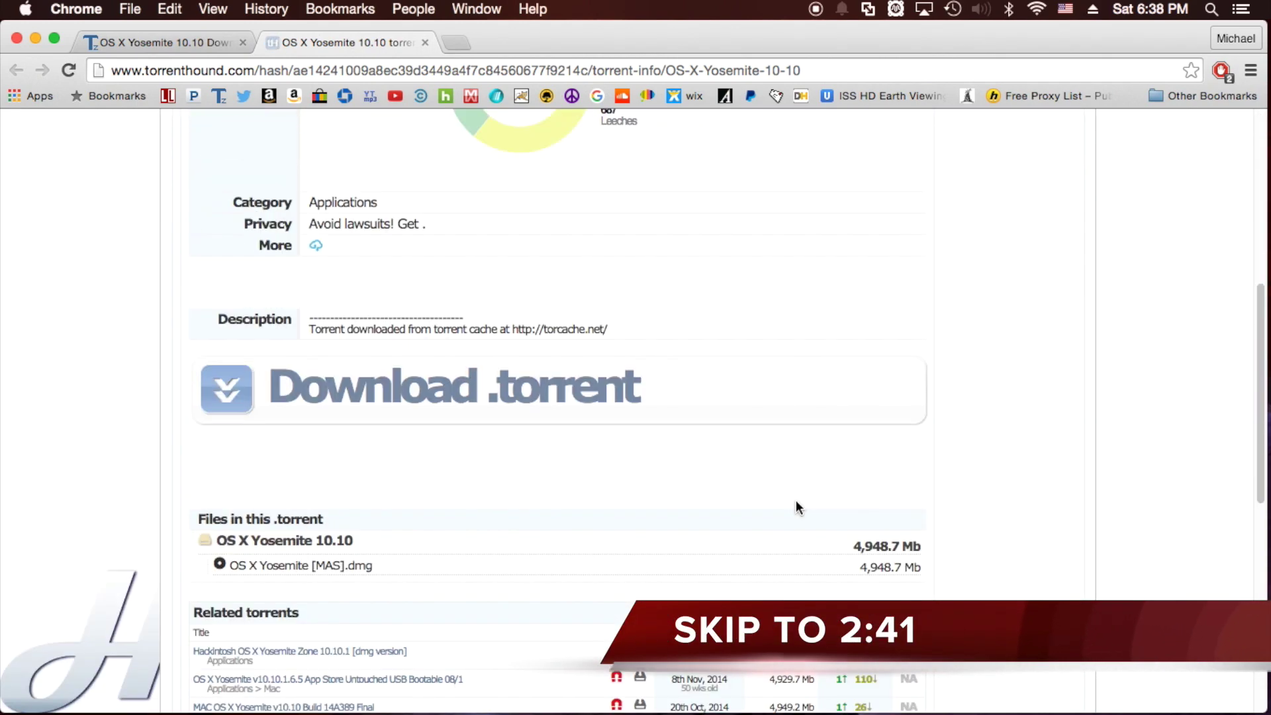
{"action": "left_click", "coordinate": [549, 401]}
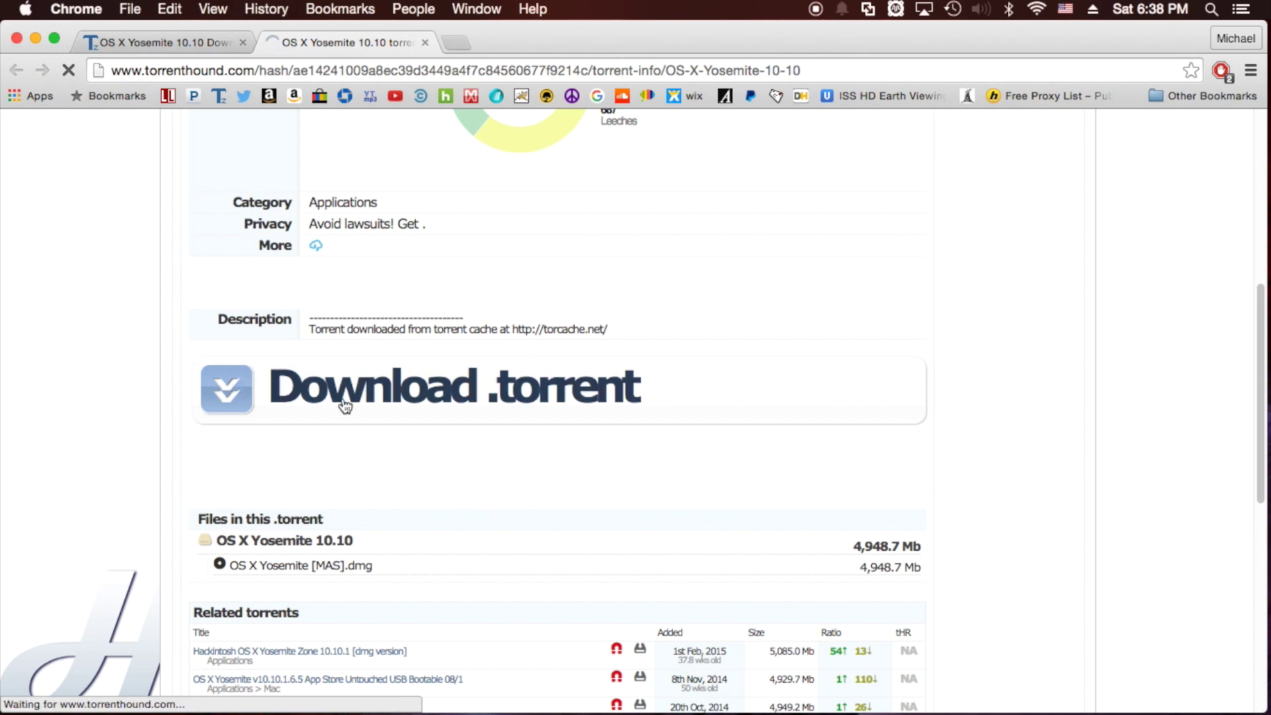
{"action": "scroll", "coordinate": [278, 448], "scroll_direction": "down", "scroll_amount": 3}
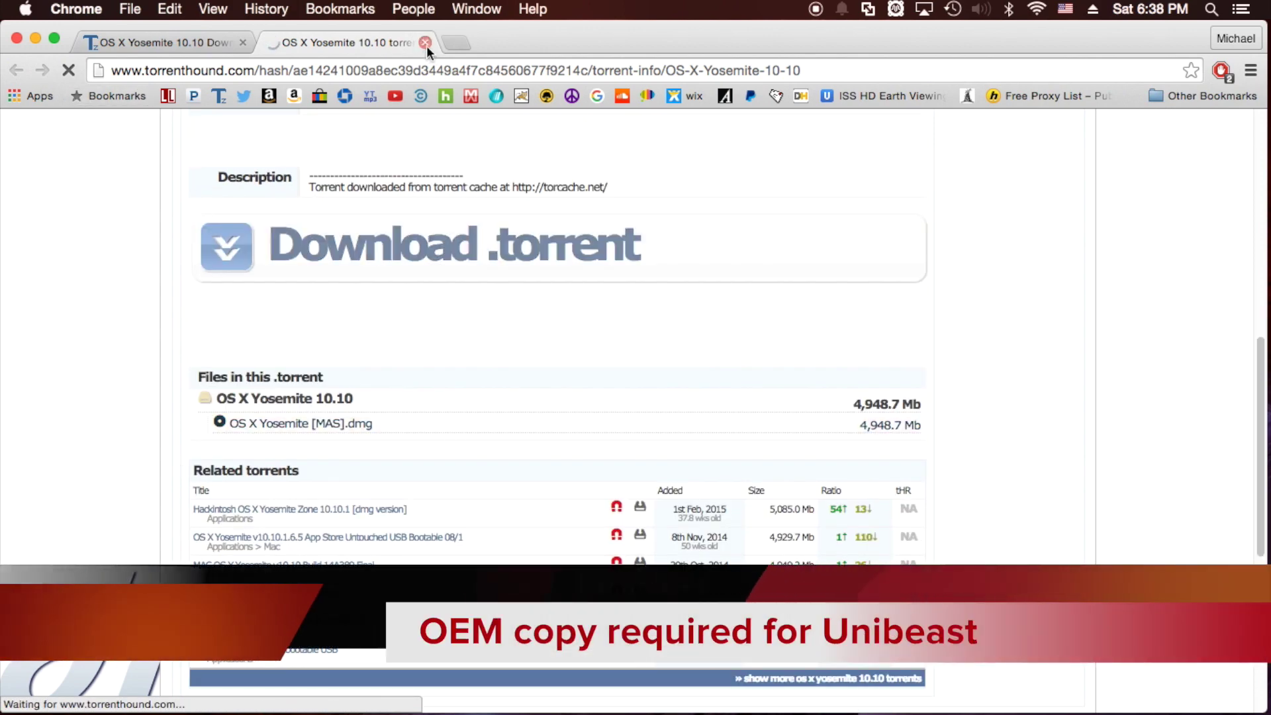
{"action": "left_click", "coordinate": [425, 42]}
Download OS.X.Yosemite.10.10.torrent from the YourBittorrent page instead.
{"action": "left_click", "coordinate": [311, 295]}
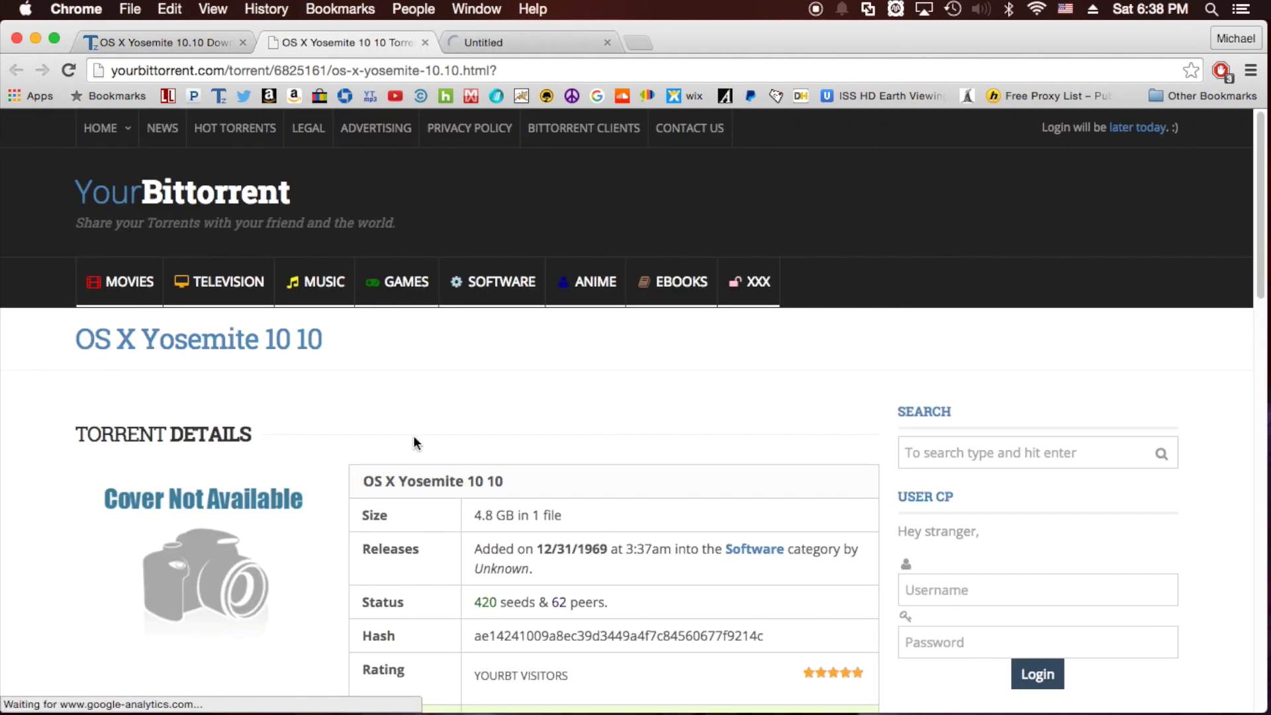
{"action": "scroll", "coordinate": [594, 533], "scroll_direction": "down", "scroll_amount": 4}
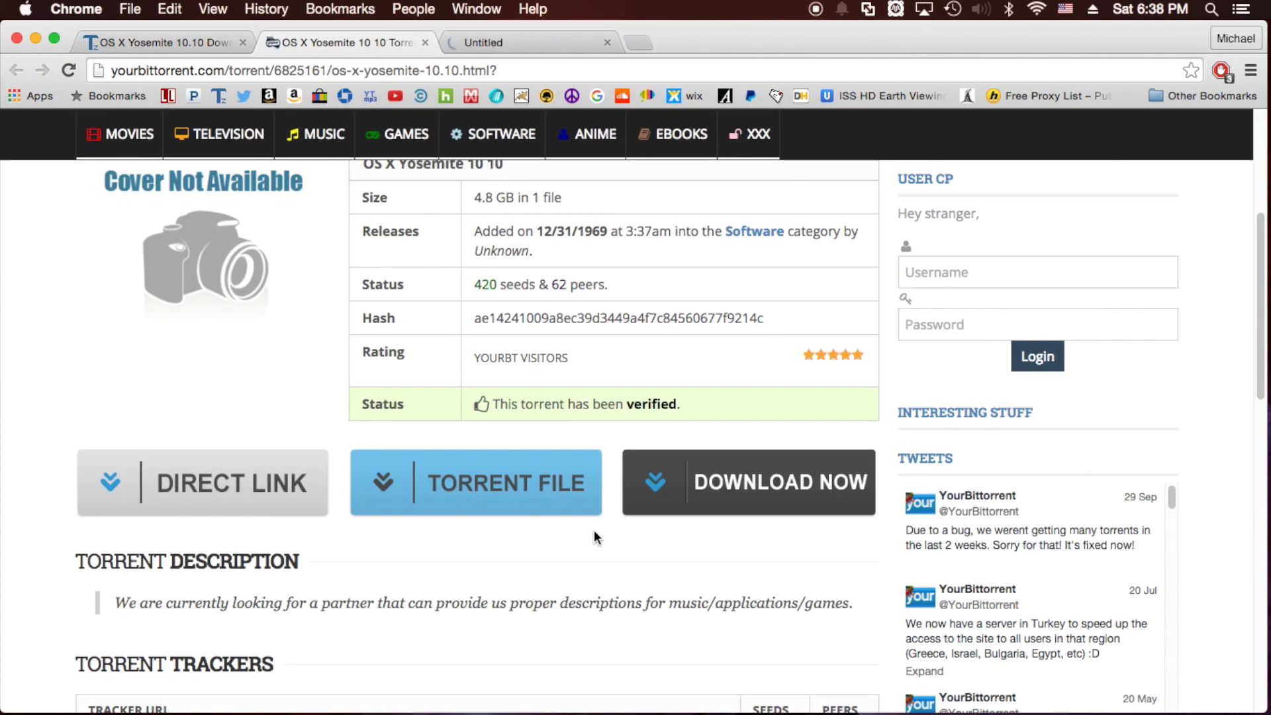
{"action": "left_click", "coordinate": [497, 503]}
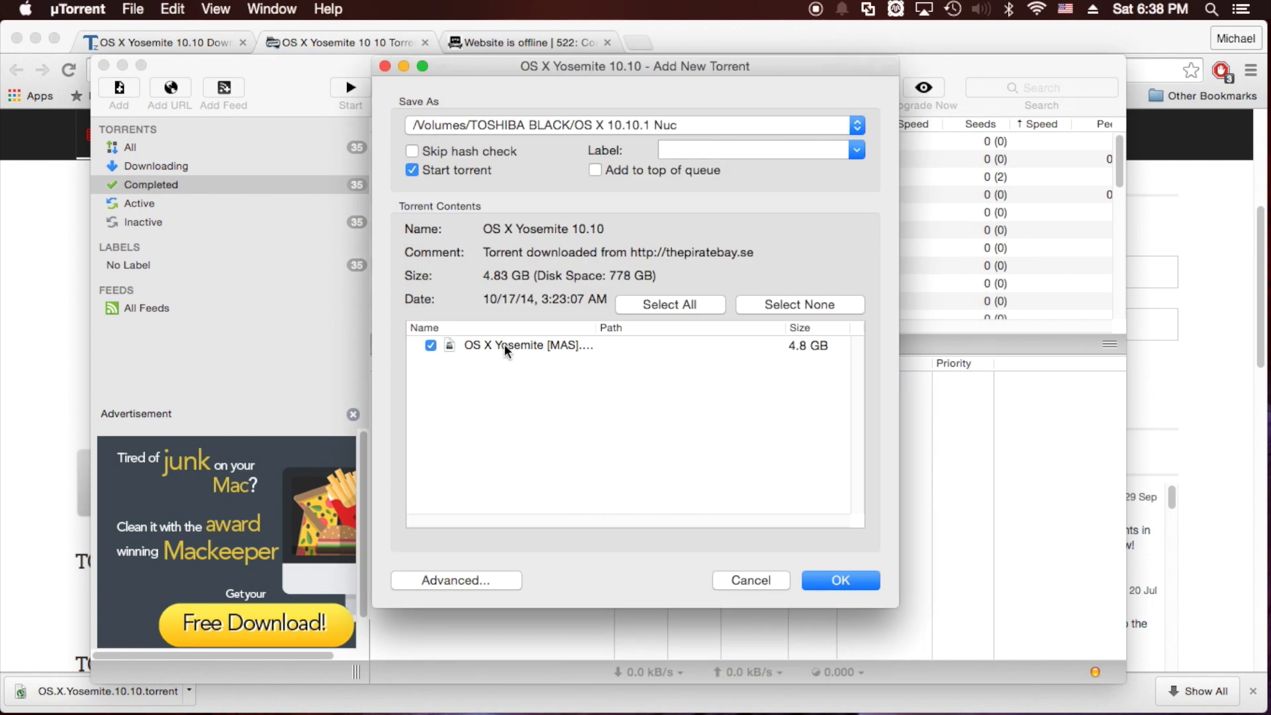
Add the 4.8 GB OS X Yosemite 10.10 torrent in µTorrent, list Downloading torrents, and return to Chrome.
{"action": "left_click_drag", "start_coordinate": [597, 327], "coordinate": [746, 331]}
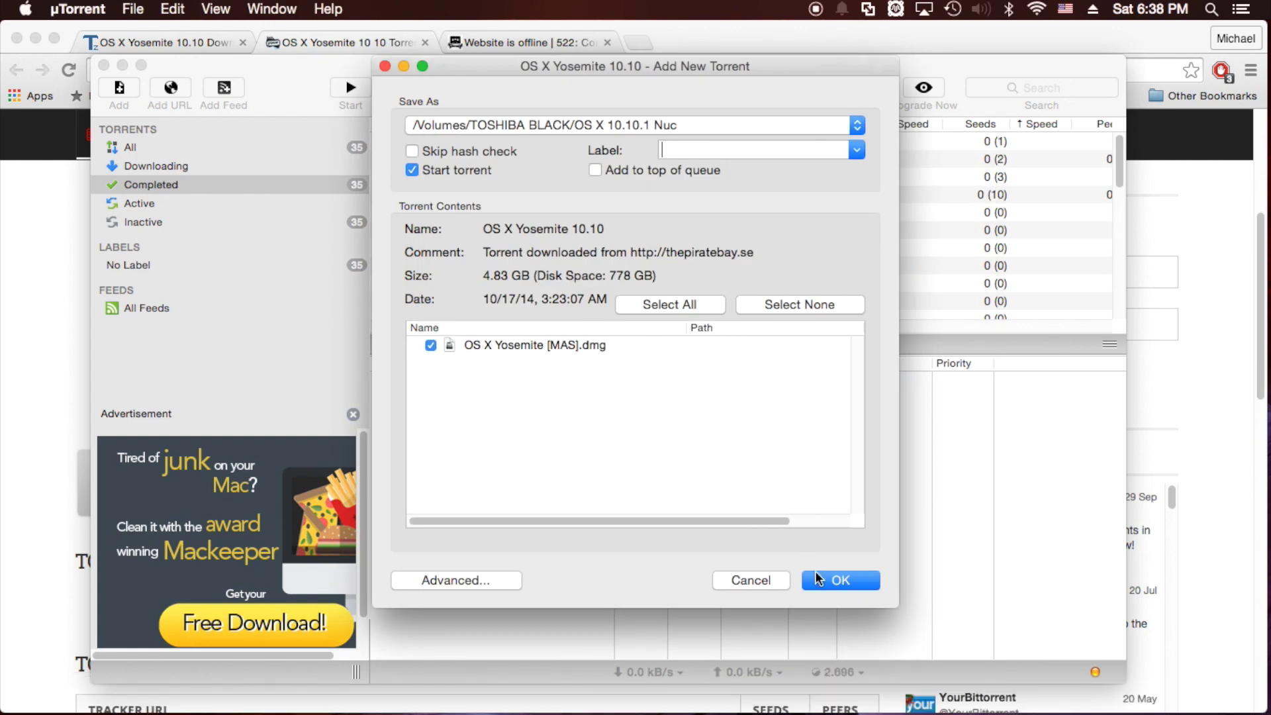
{"action": "left_click", "coordinate": [826, 581]}
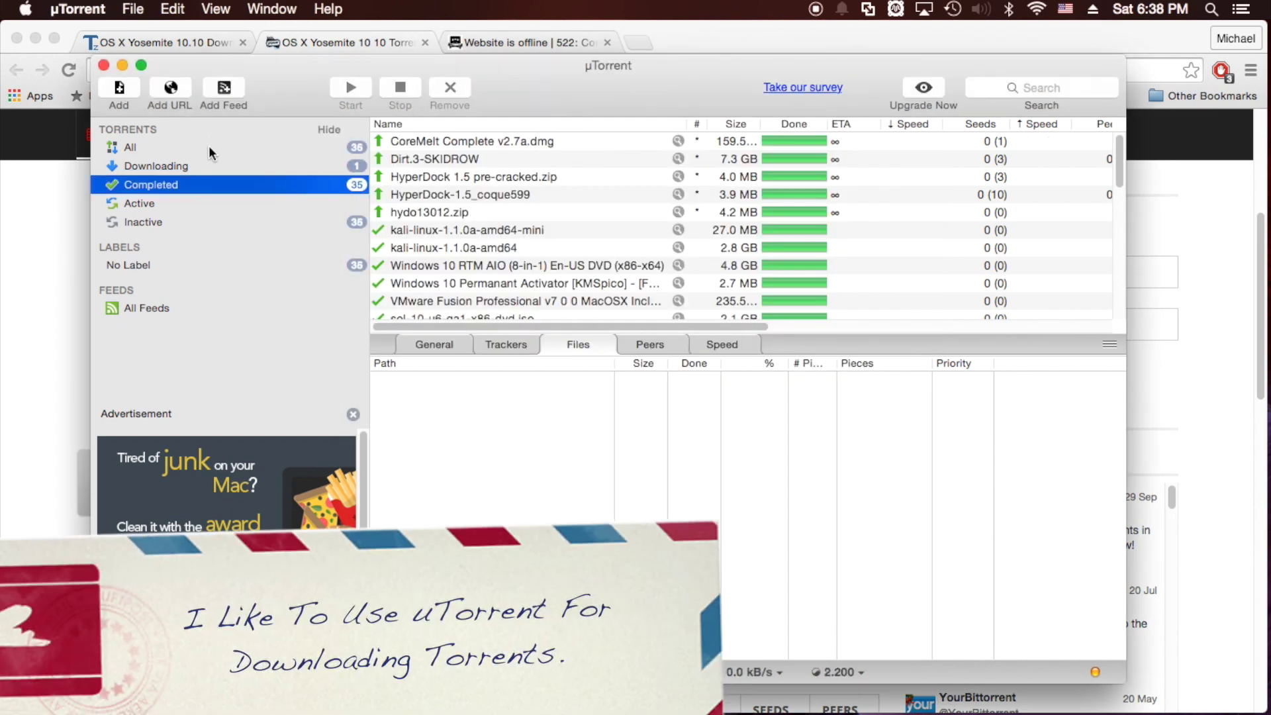
{"action": "left_click", "coordinate": [188, 164]}
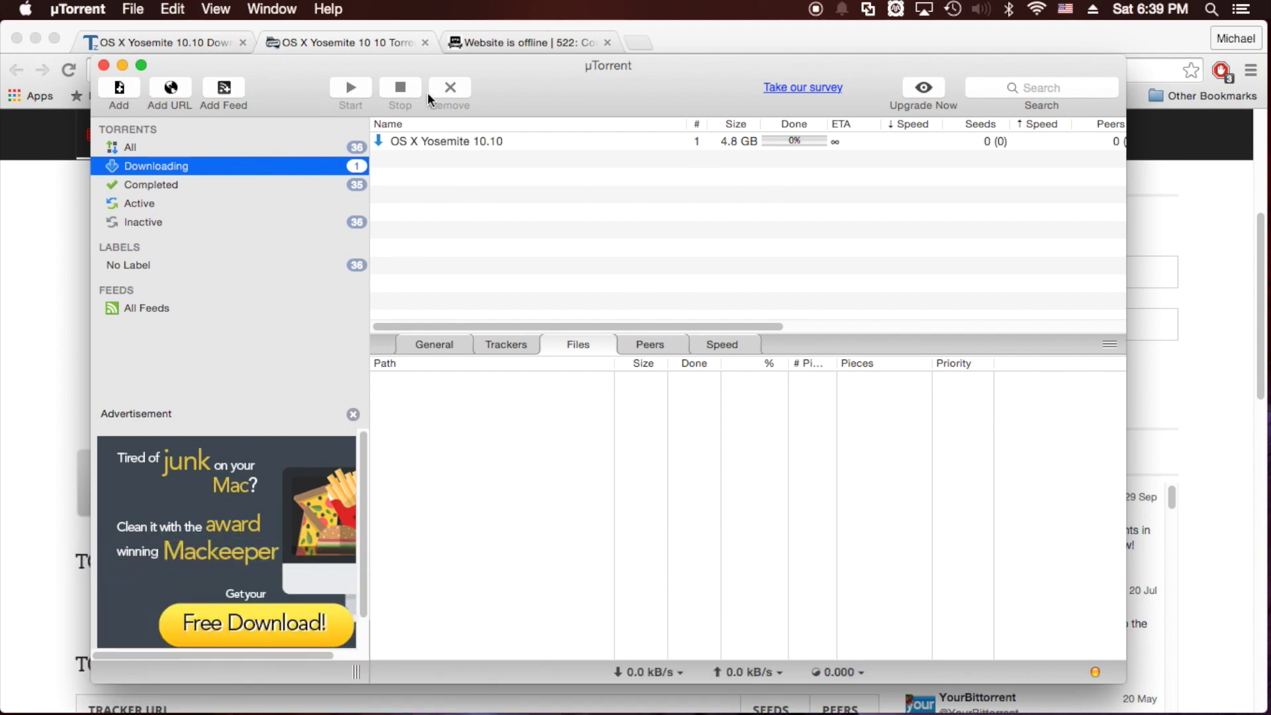
{"action": "left_click", "coordinate": [74, 26]}
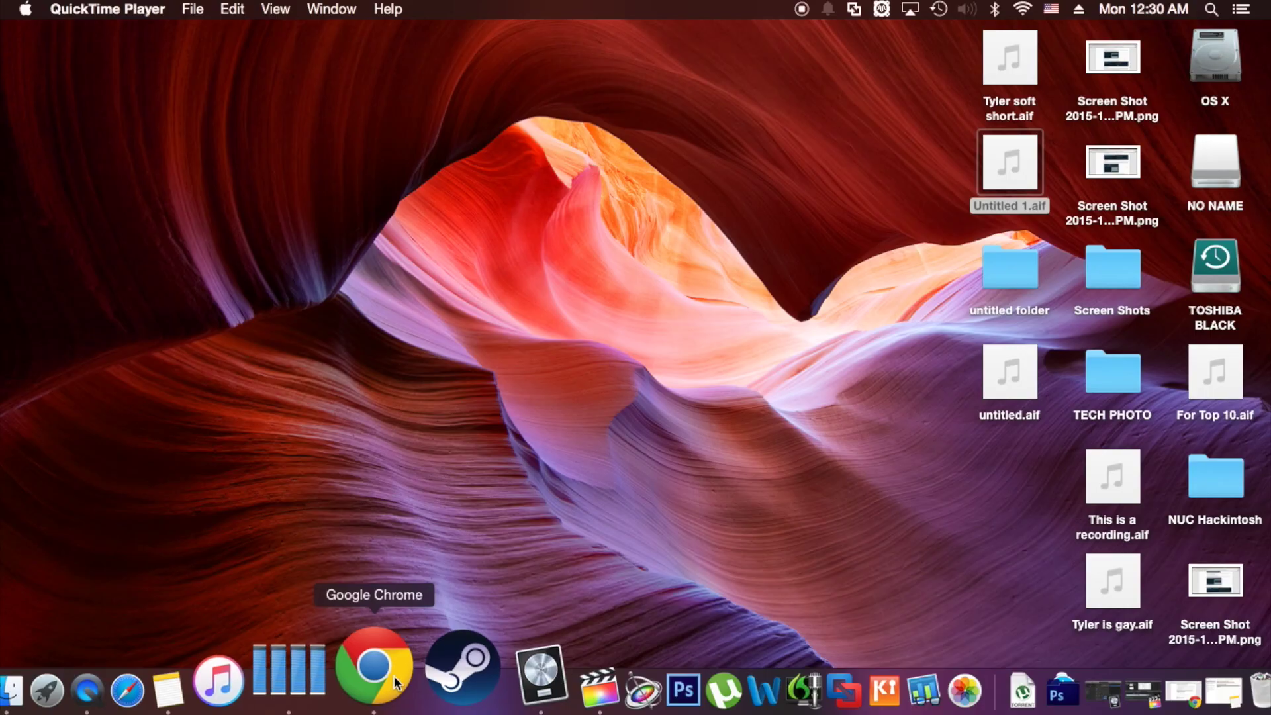
Open tonymacx86's Minihack's Build thread for the i5-4250U NUC and scroll through its components list.
{"action": "left_click", "coordinate": [394, 675]}
{"action": "scroll", "coordinate": [907, 368], "scroll_direction": "up", "scroll_amount": 20}
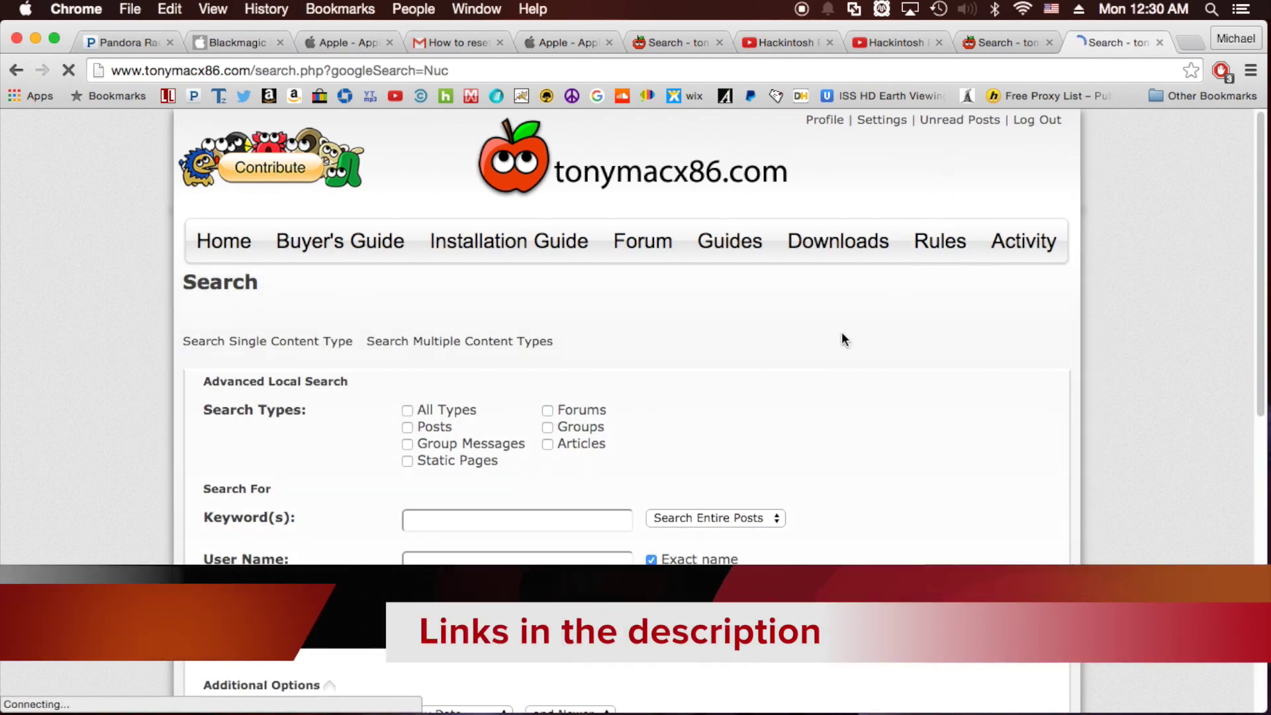
{"action": "scroll", "coordinate": [826, 384], "scroll_direction": "down", "scroll_amount": 10}
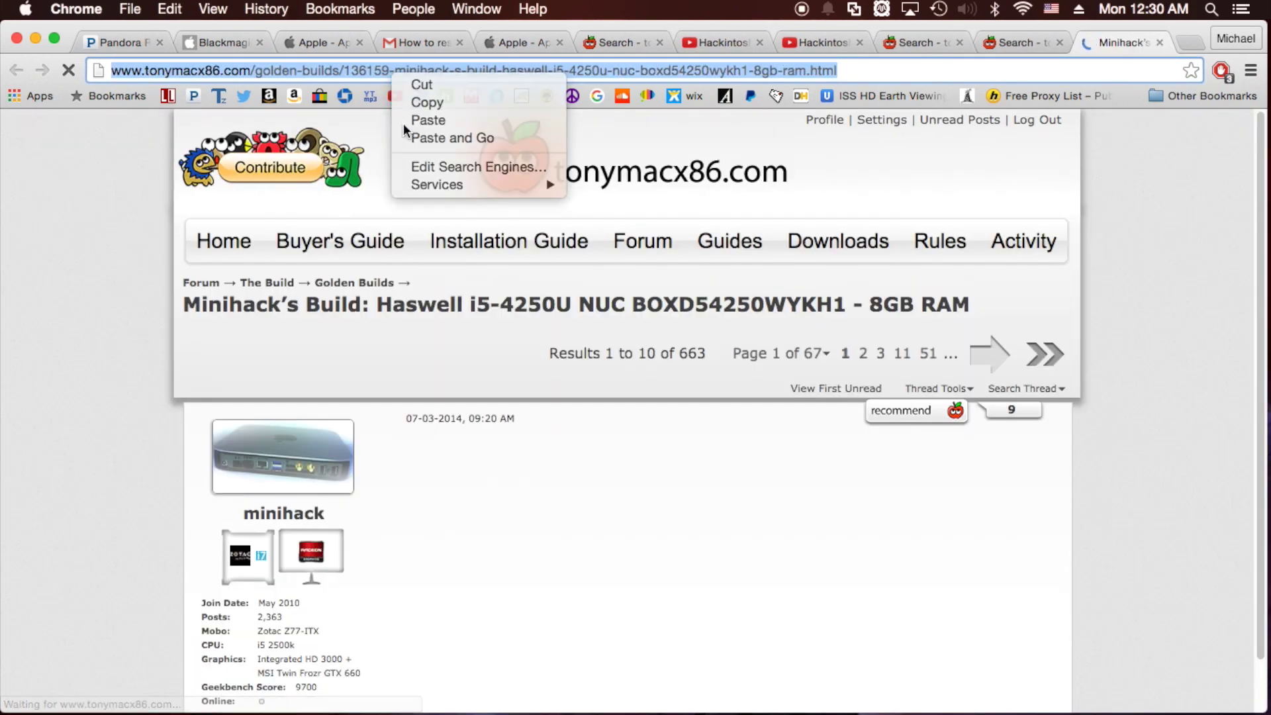
{"action": "left_click", "coordinate": [411, 102]}
{"action": "scroll", "coordinate": [390, 409], "scroll_direction": "down", "scroll_amount": 2}
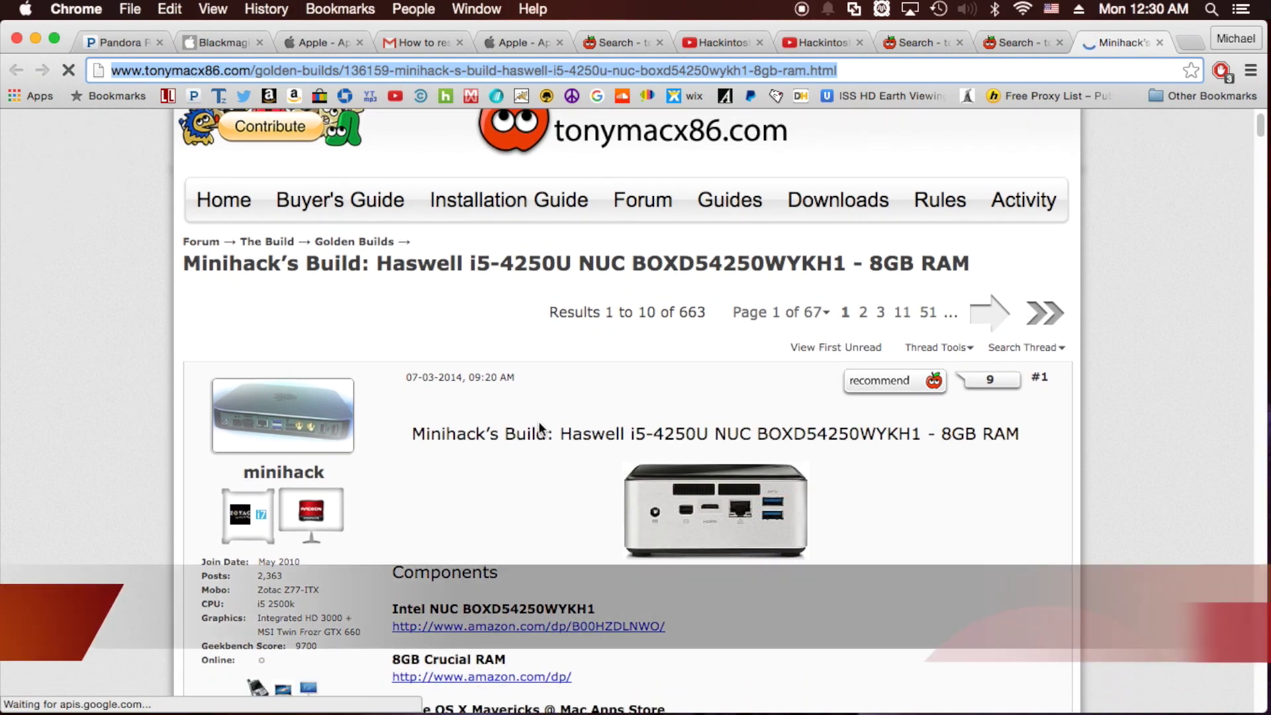
{"action": "left_click_drag", "start_coordinate": [1261, 130], "coordinate": [1243, 494]}
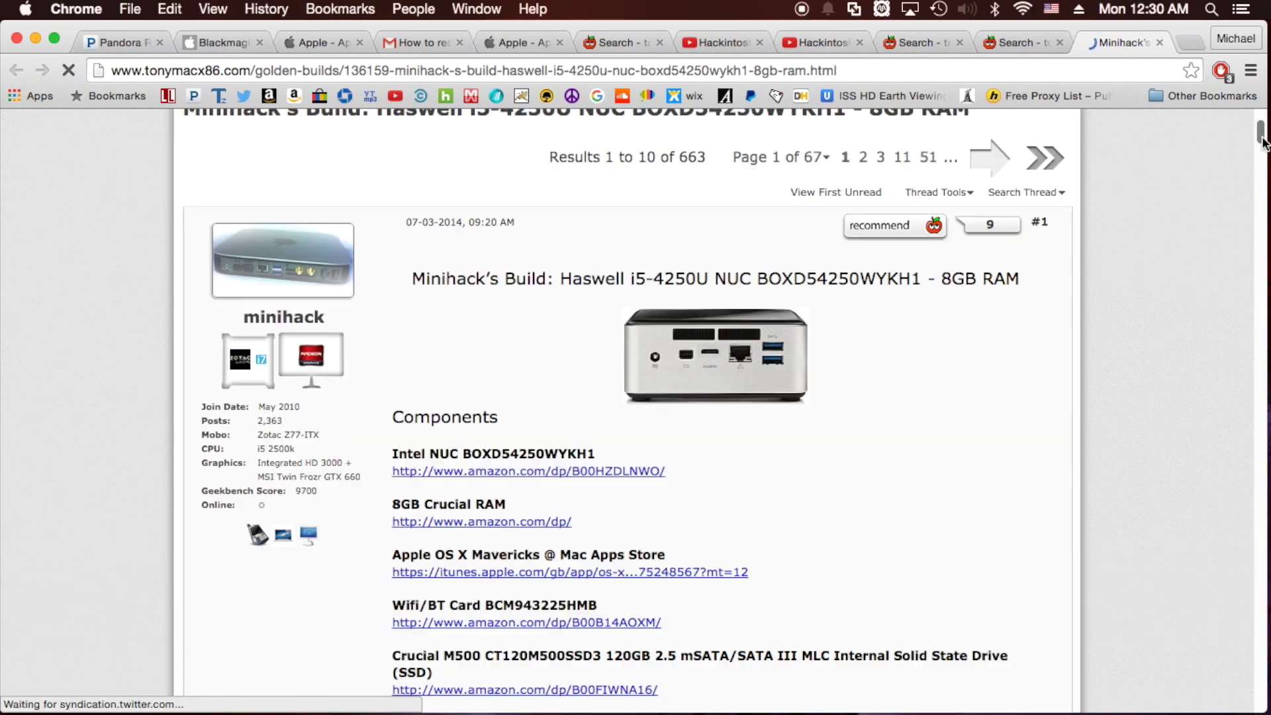
{"action": "left_click_drag", "start_coordinate": [1263, 140], "coordinate": [1244, 496]}
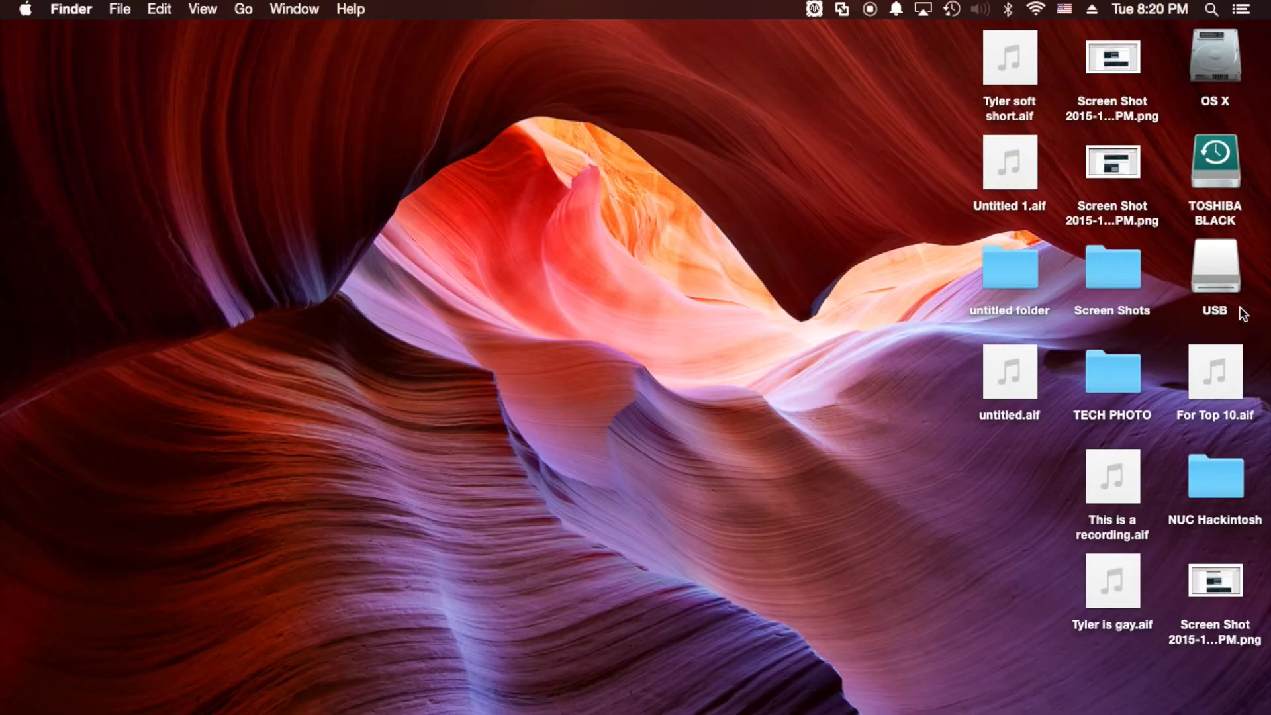
{"action": "left_click", "coordinate": [1213, 274]}
Launch Disk Utility through Spotlight.
{"action": "left_click", "coordinate": [659, 176]}
{"action": "left_click", "coordinate": [1211, 10]}
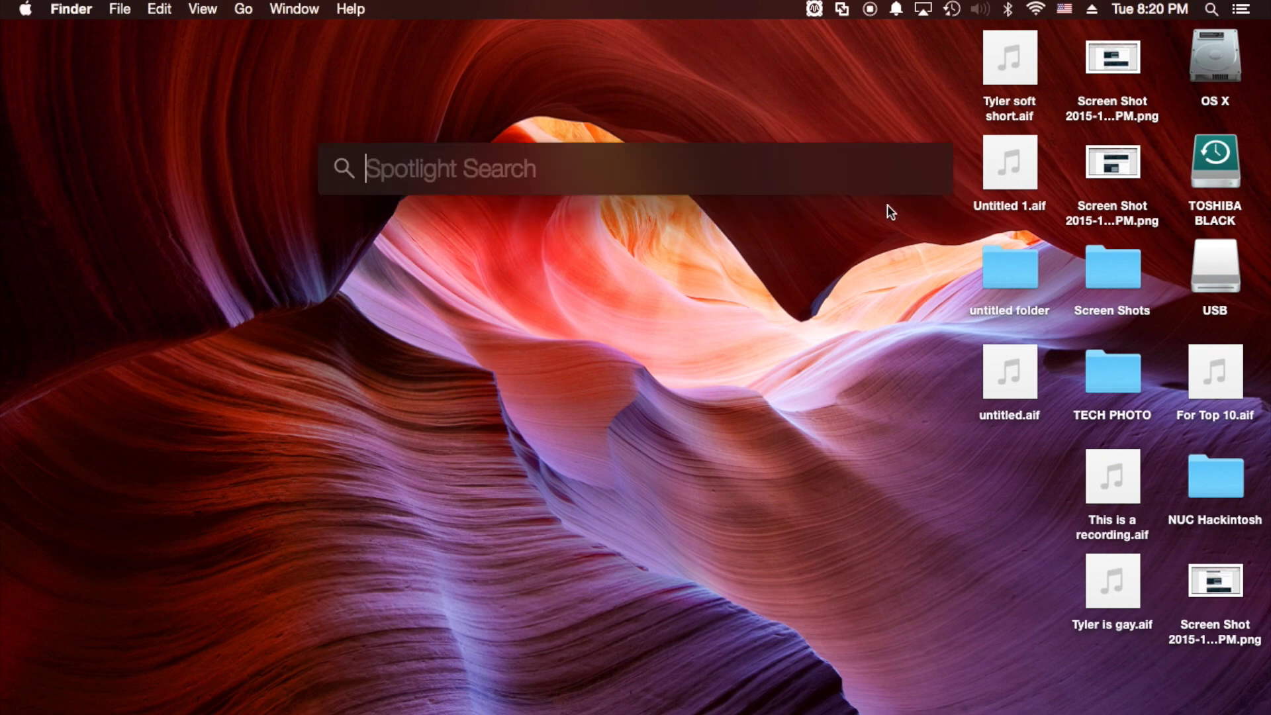
{"action": "type", "text": "Disk Utility"}
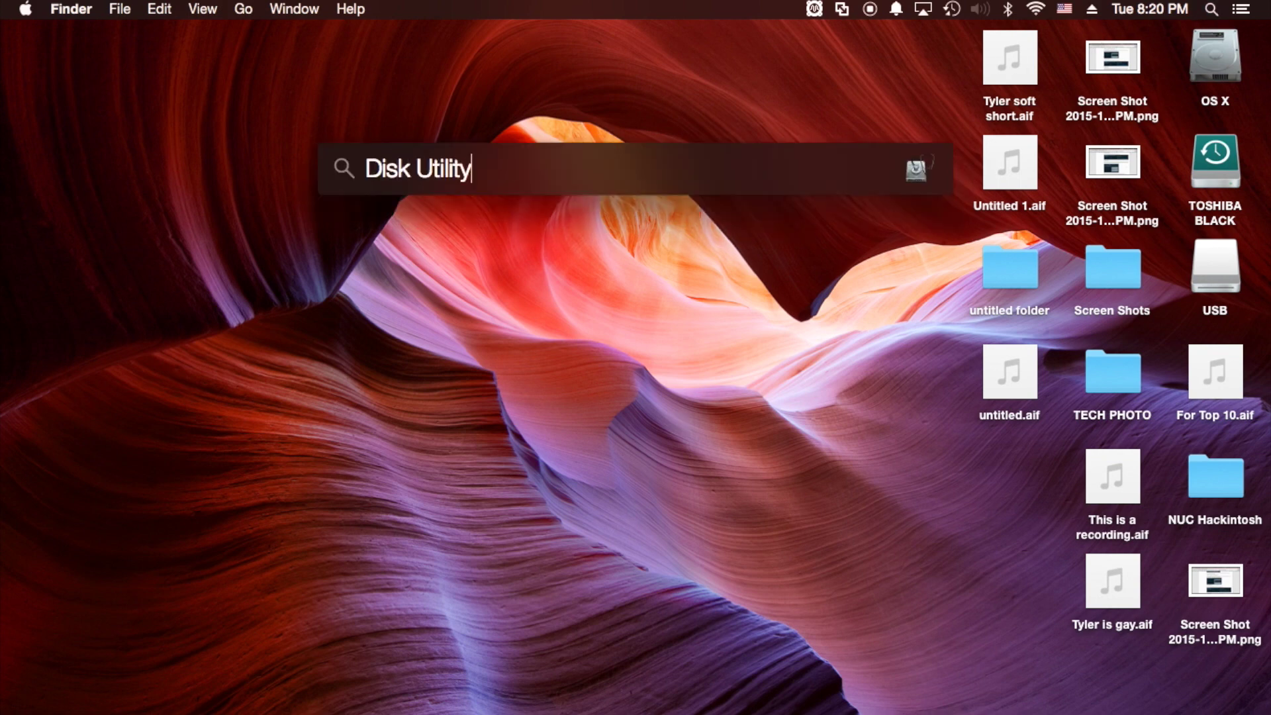
{"action": "key", "text": "Return"}
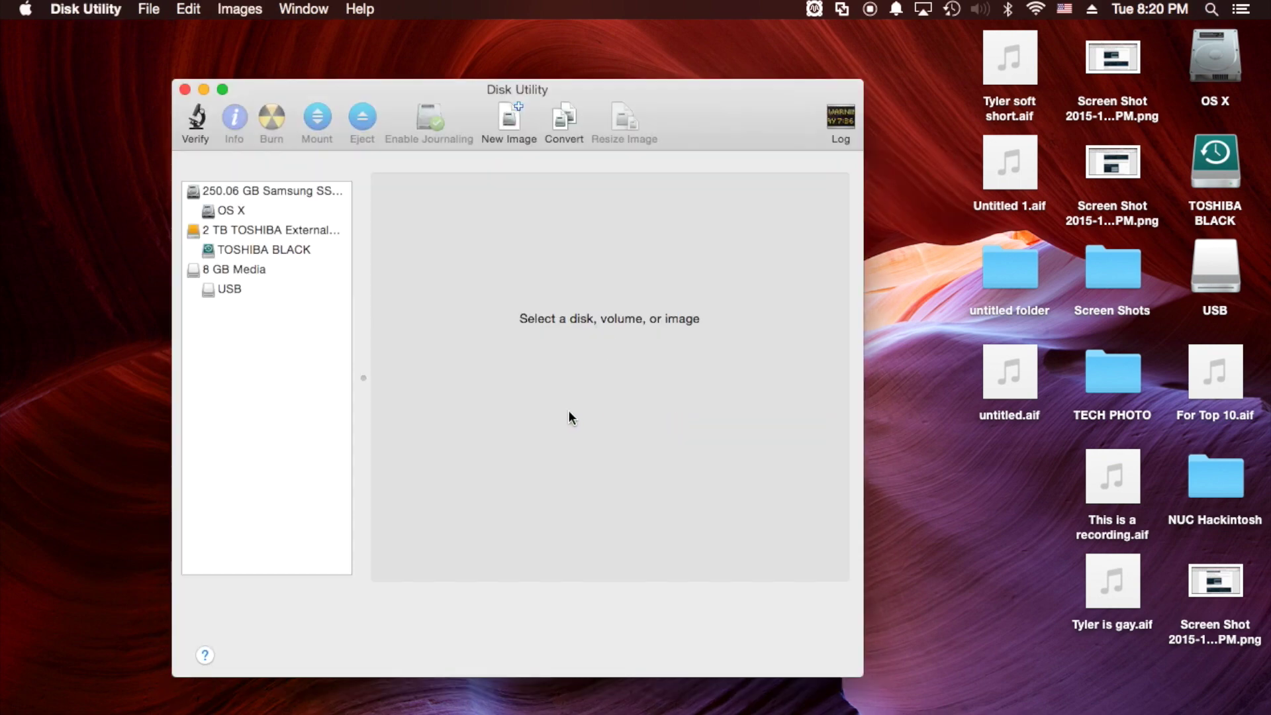
Lay out the 8 GB Media drive as one Mac OS Extended (Journaled) partition named Unibeast.
{"action": "left_click", "coordinate": [247, 269]}
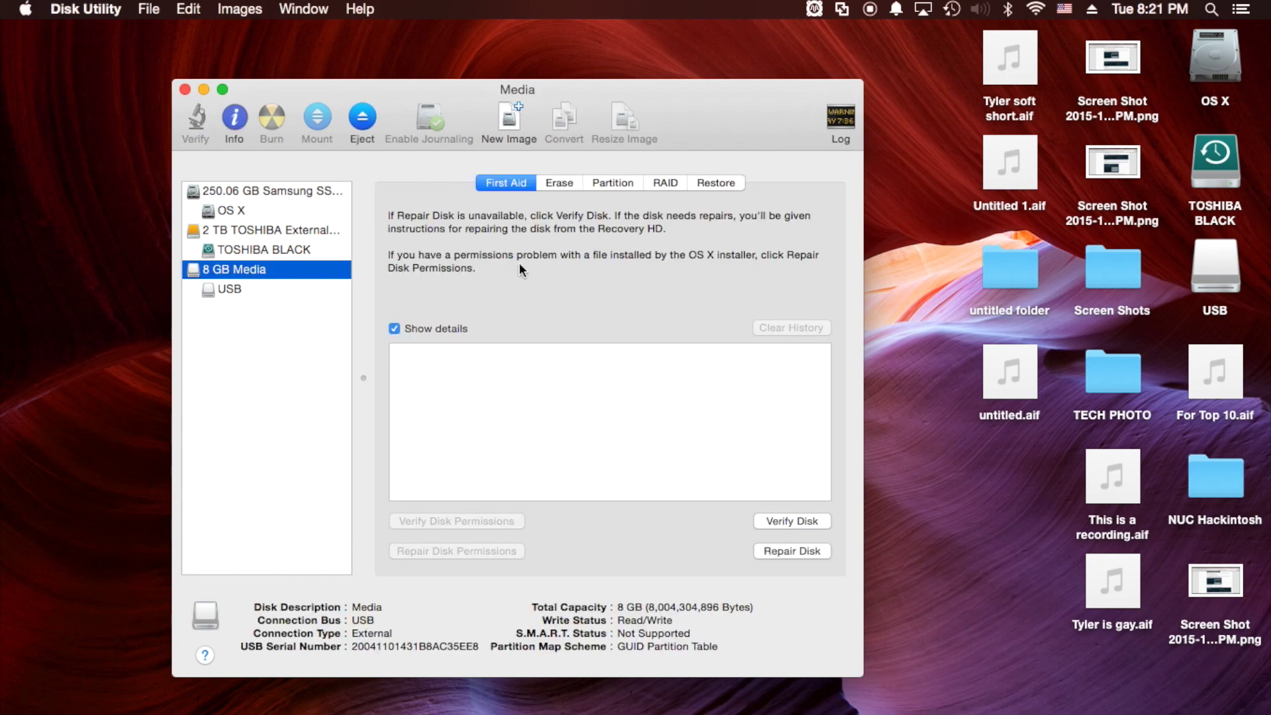
{"action": "left_click", "coordinate": [622, 182]}
{"action": "left_click", "coordinate": [538, 240]}
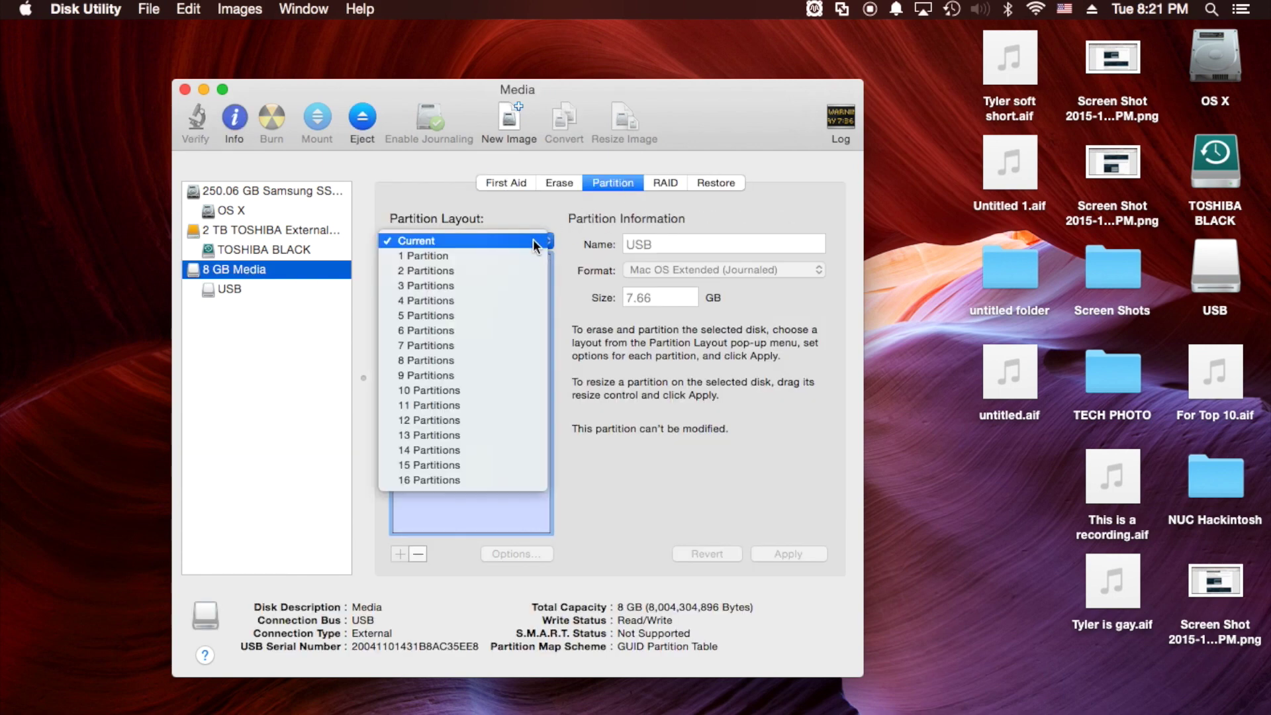
{"action": "left_click", "coordinate": [526, 256]}
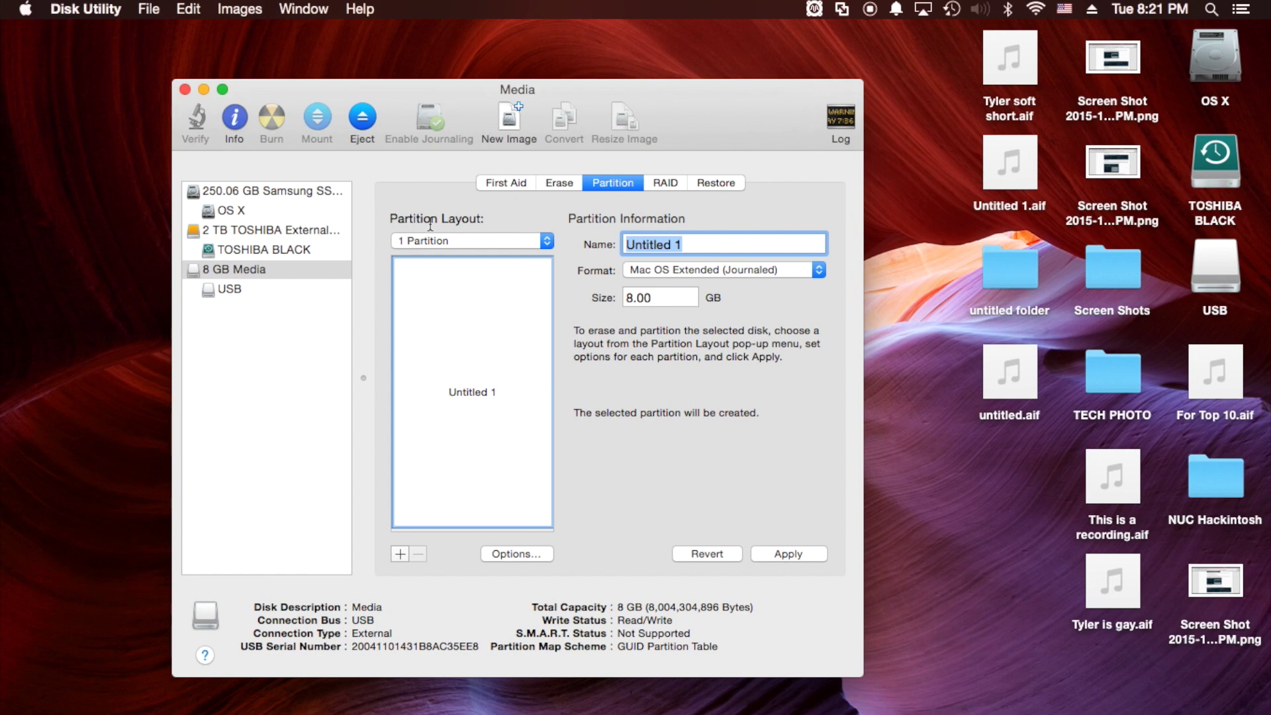
{"action": "type", "text": "USB"}
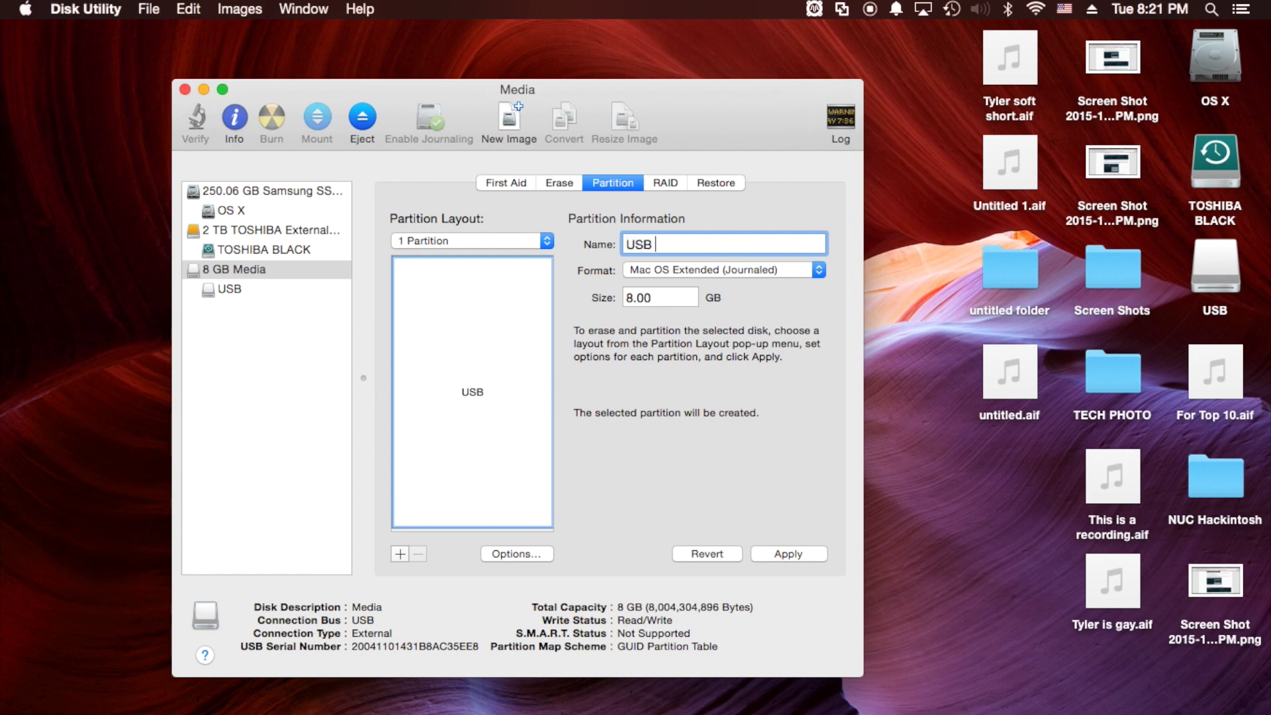
{"action": "key", "text": "BackSpace"}
{"action": "key", "text": "BackSpace"}
{"action": "key", "text": "BackSpace"}
{"action": "type", "text": "Unibeast"}
{"action": "left_click", "coordinate": [820, 270]}
{"action": "left_click", "coordinate": [787, 270]}
Keep the GUID Partition Table scheme, then apply and confirm the partitioning.
{"action": "left_click", "coordinate": [541, 555]}
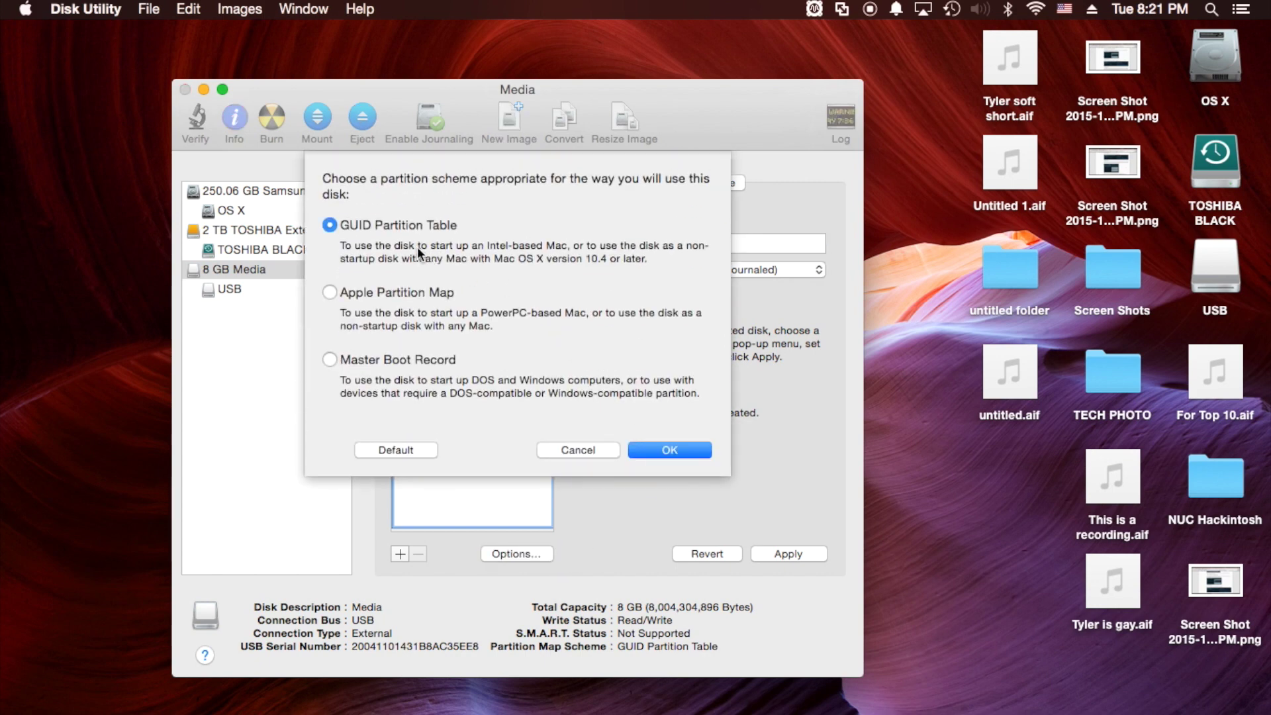
{"action": "left_click", "coordinate": [692, 450]}
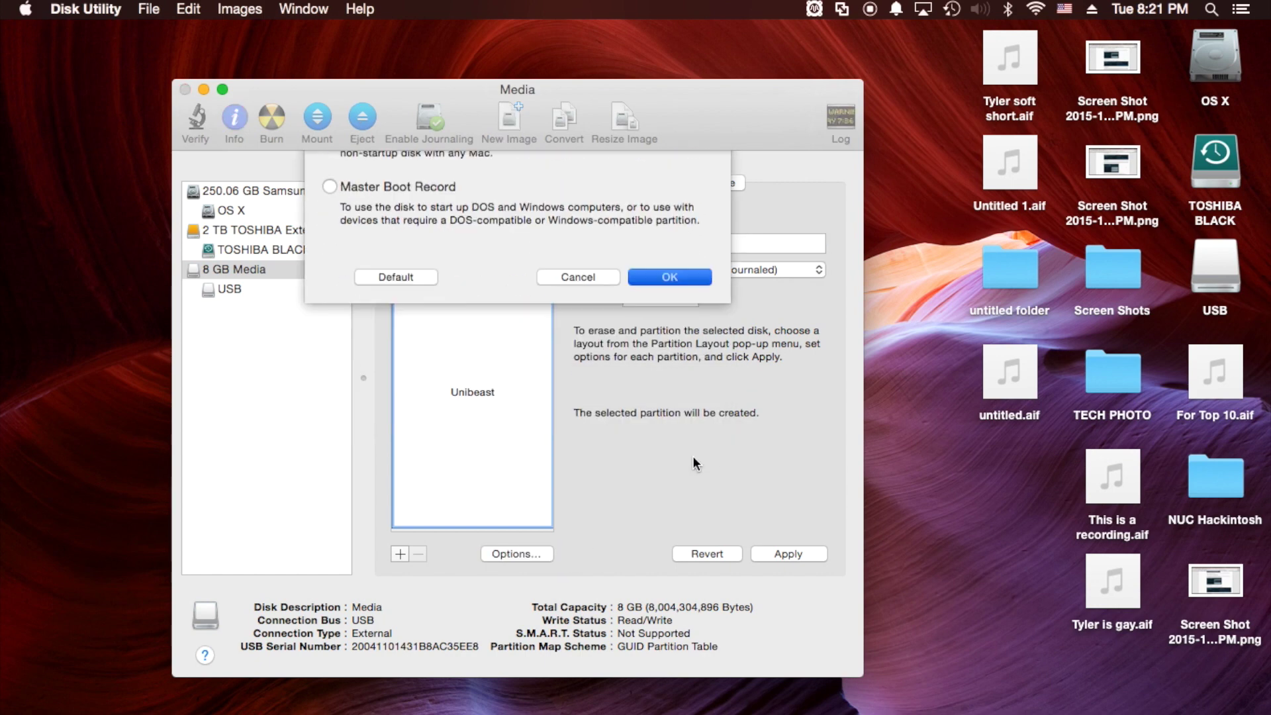
{"action": "left_click", "coordinate": [801, 552]}
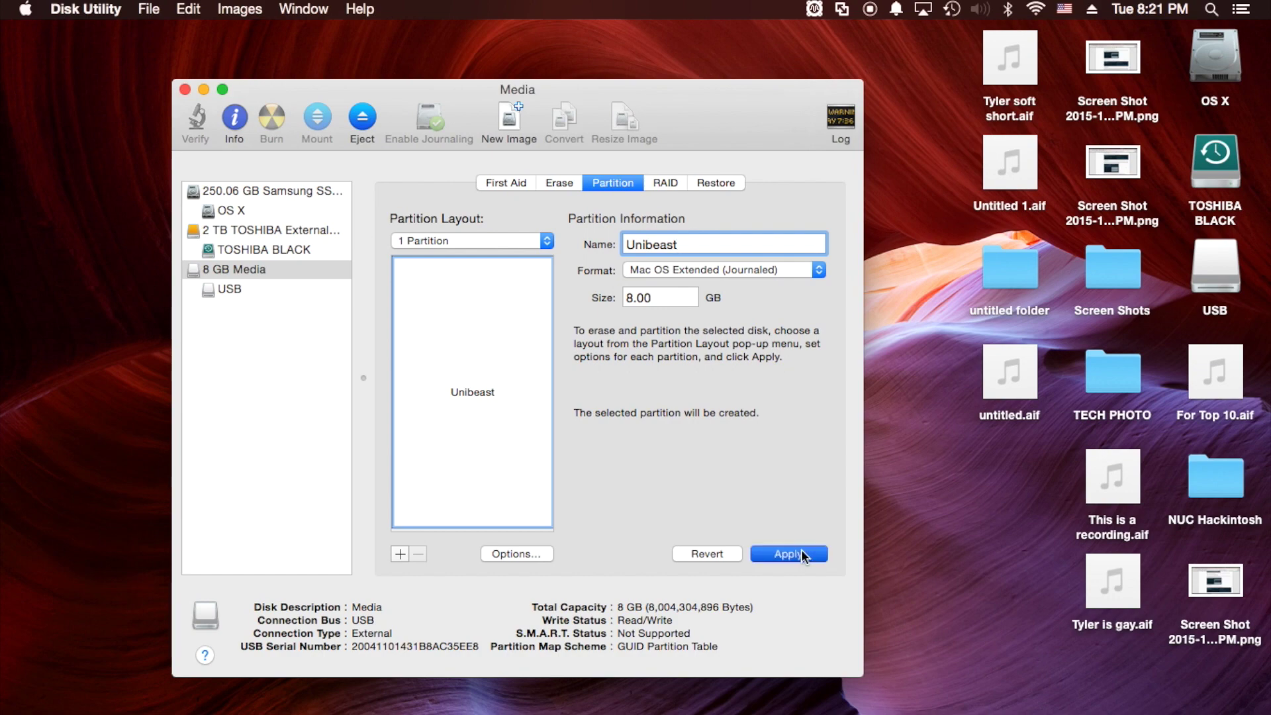
{"action": "left_click", "coordinate": [653, 350]}
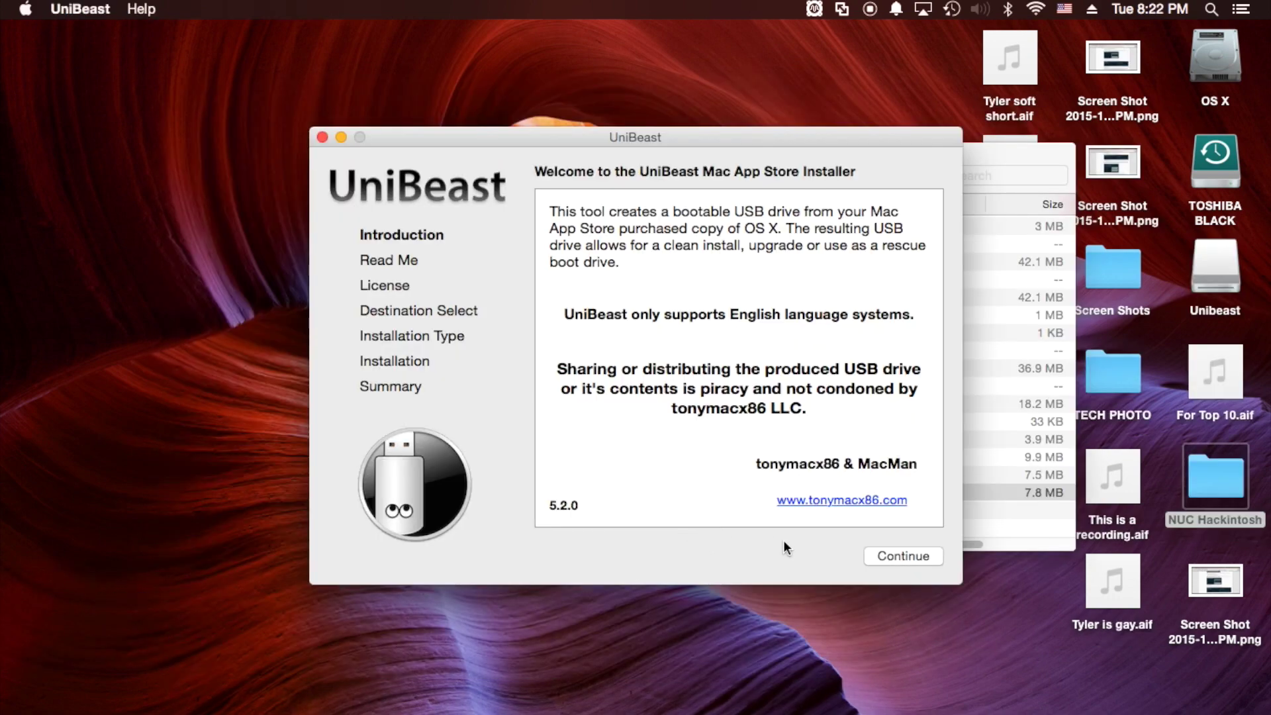
Accept UniBeast's license and choose the Unibeast drive as the destination.
{"action": "left_click", "coordinate": [914, 558]}
{"action": "left_click", "coordinate": [911, 557]}
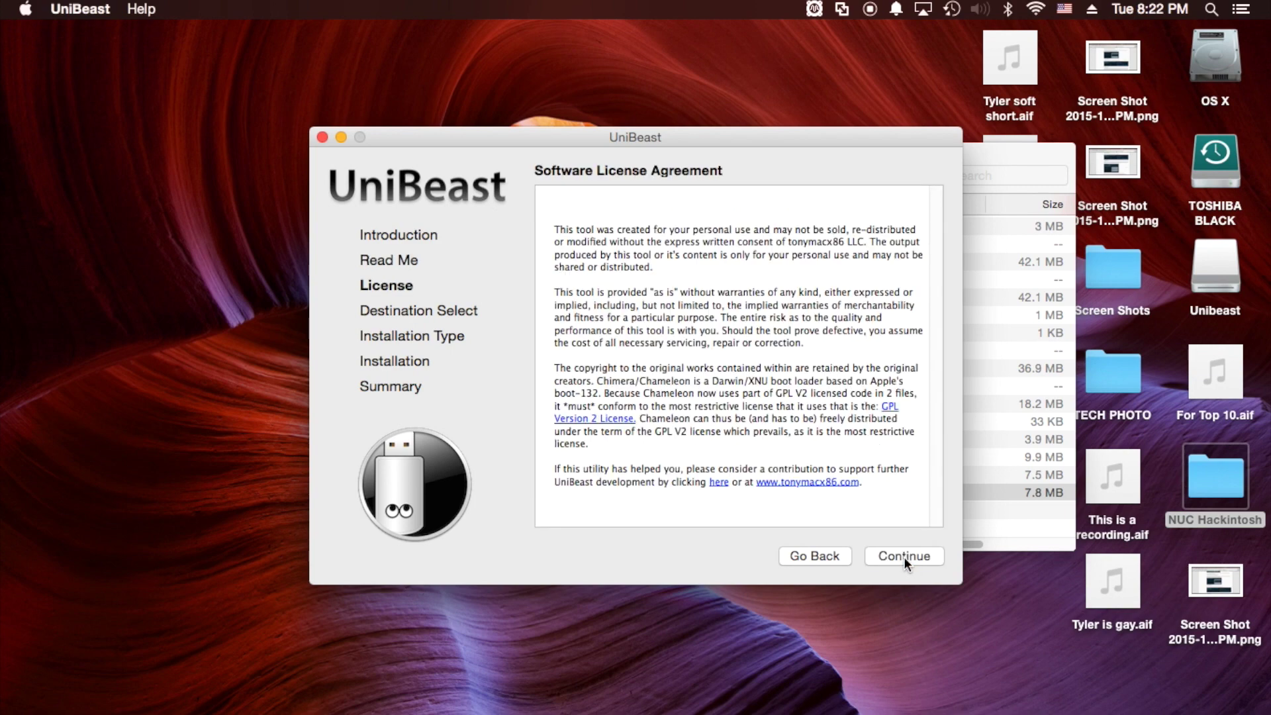
{"action": "left_click", "coordinate": [904, 556]}
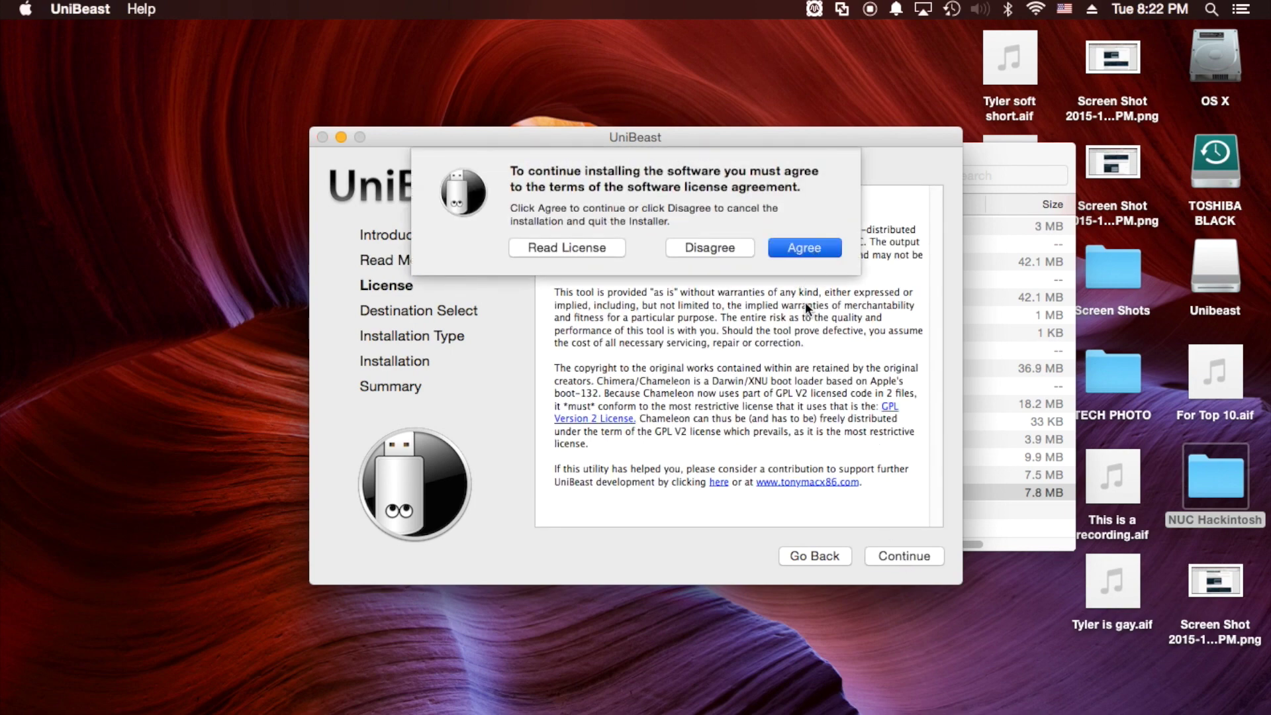
{"action": "key", "text": "Return"}
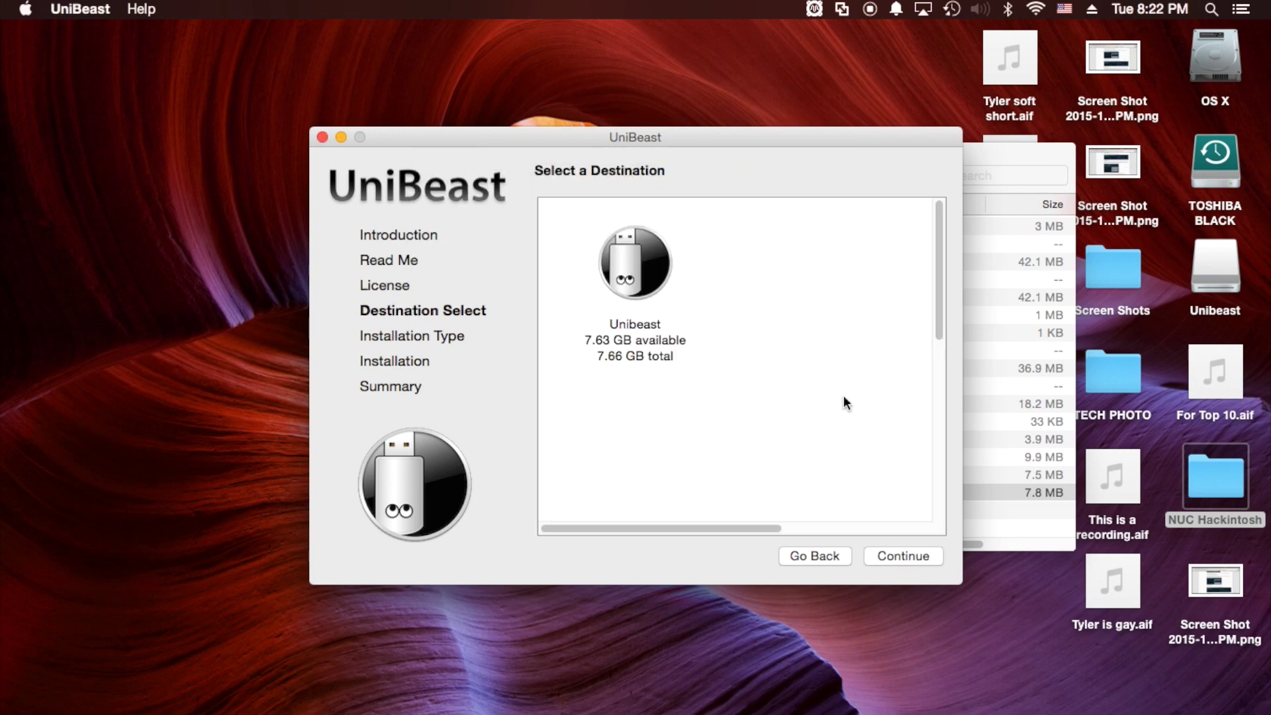
{"action": "left_click", "coordinate": [651, 278]}
{"action": "left_click", "coordinate": [869, 556]}
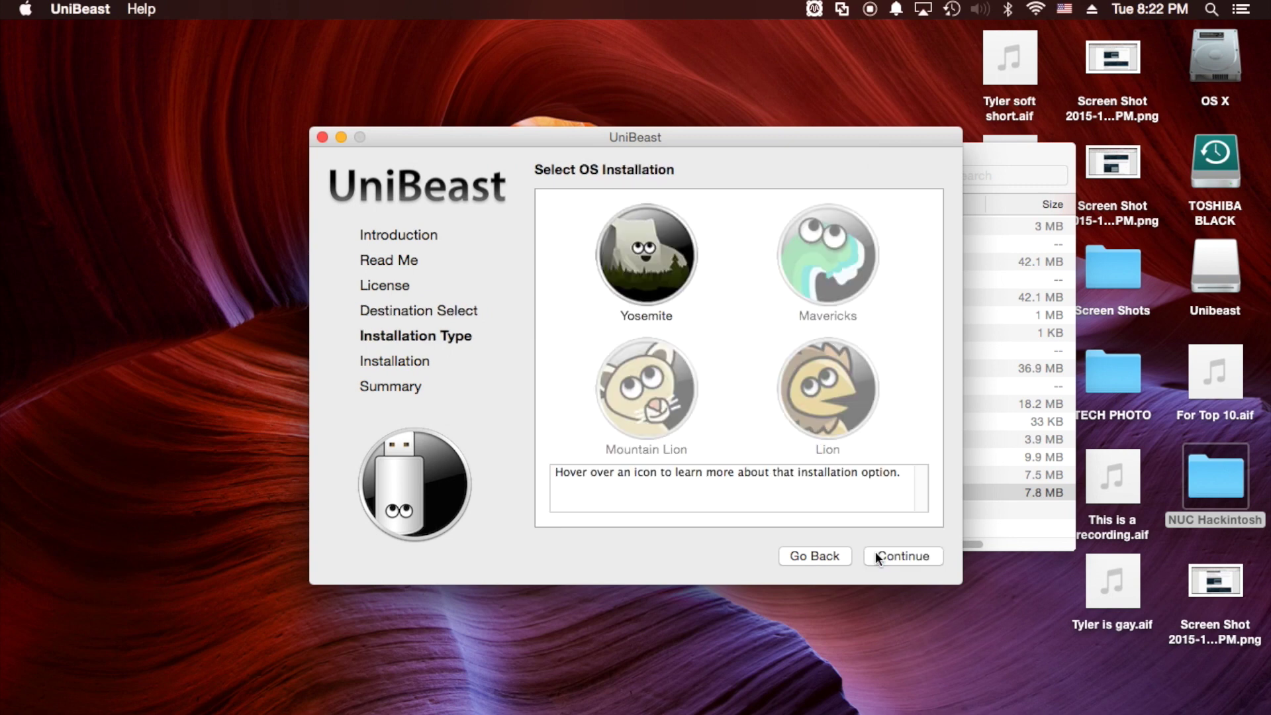
Pick Yosemite, create the bootable installer with the account password, and close UniBeast.
{"action": "left_click", "coordinate": [657, 277]}
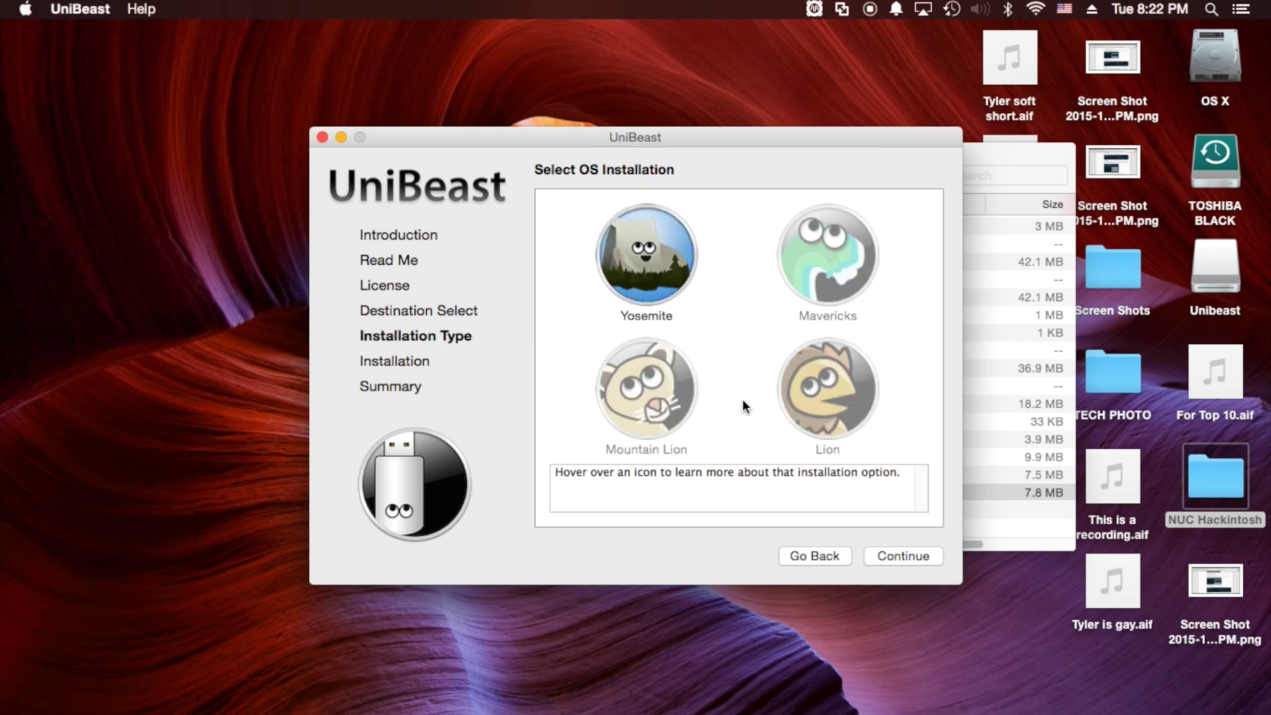
{"action": "left_click", "coordinate": [888, 549]}
{"action": "left_click", "coordinate": [890, 554]}
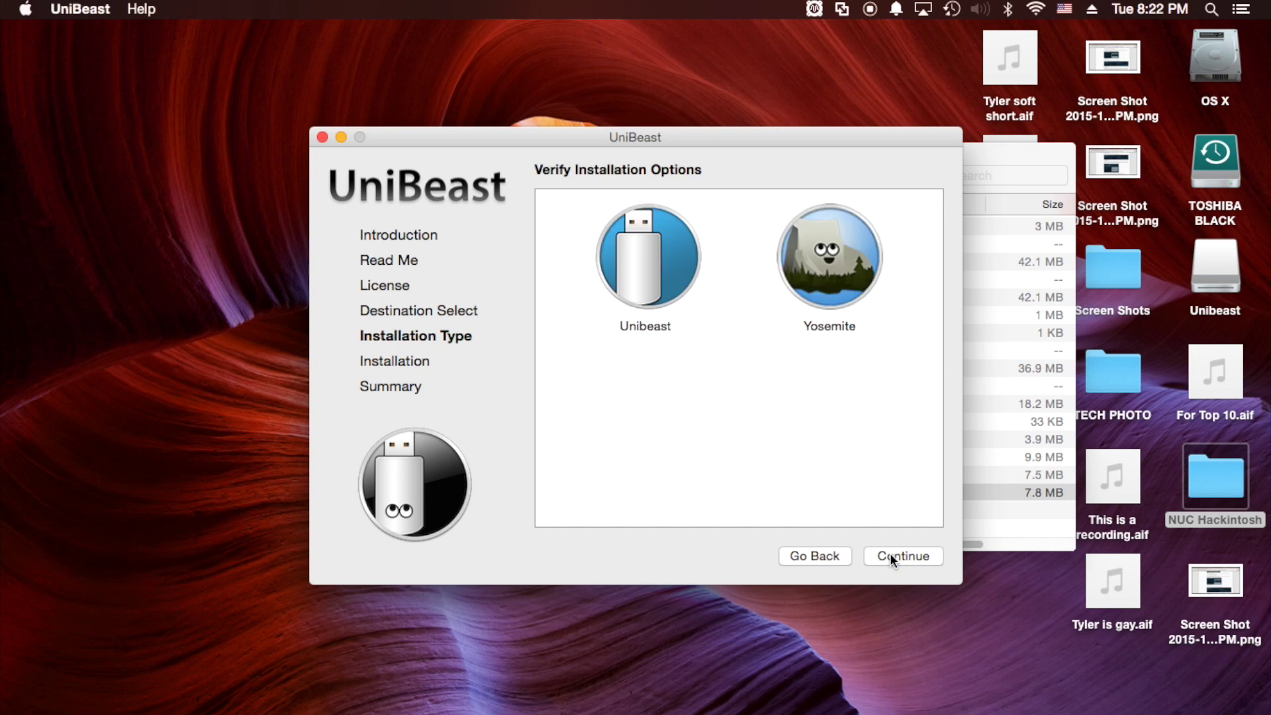
{"action": "left_click", "coordinate": [890, 553]}
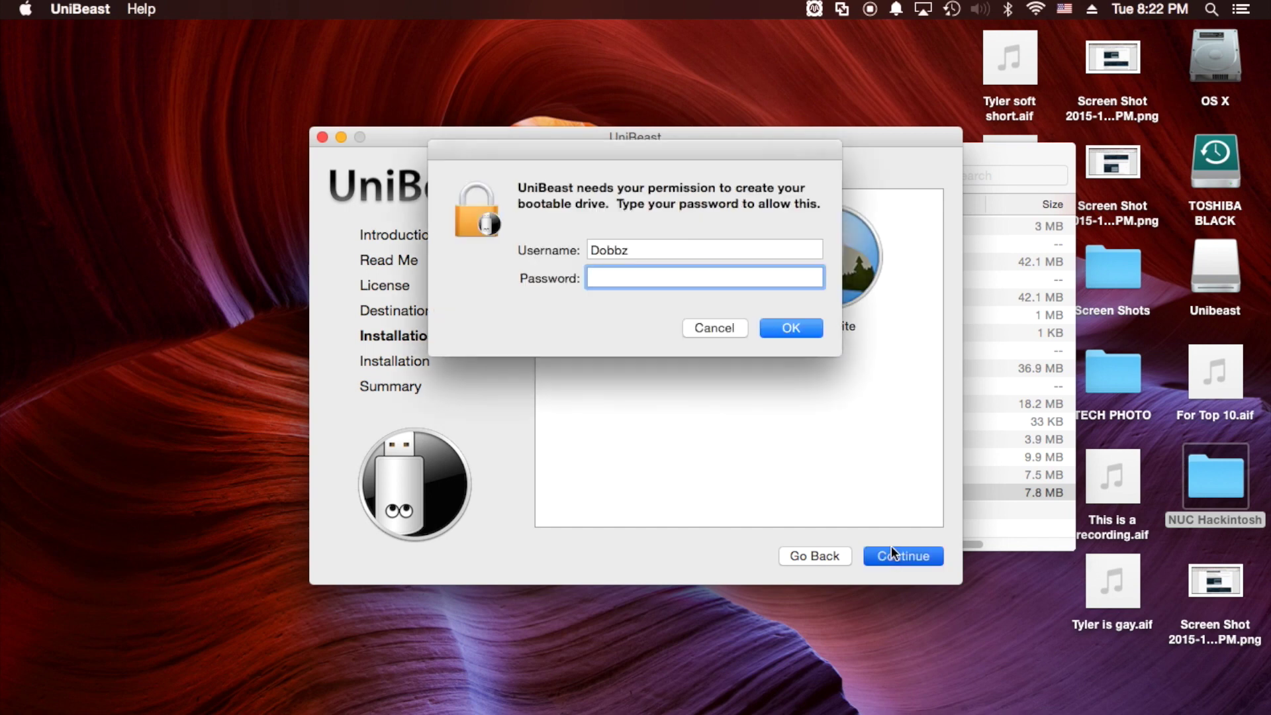
{"action": "type", "text": "******"}
{"action": "key", "text": "Return"}
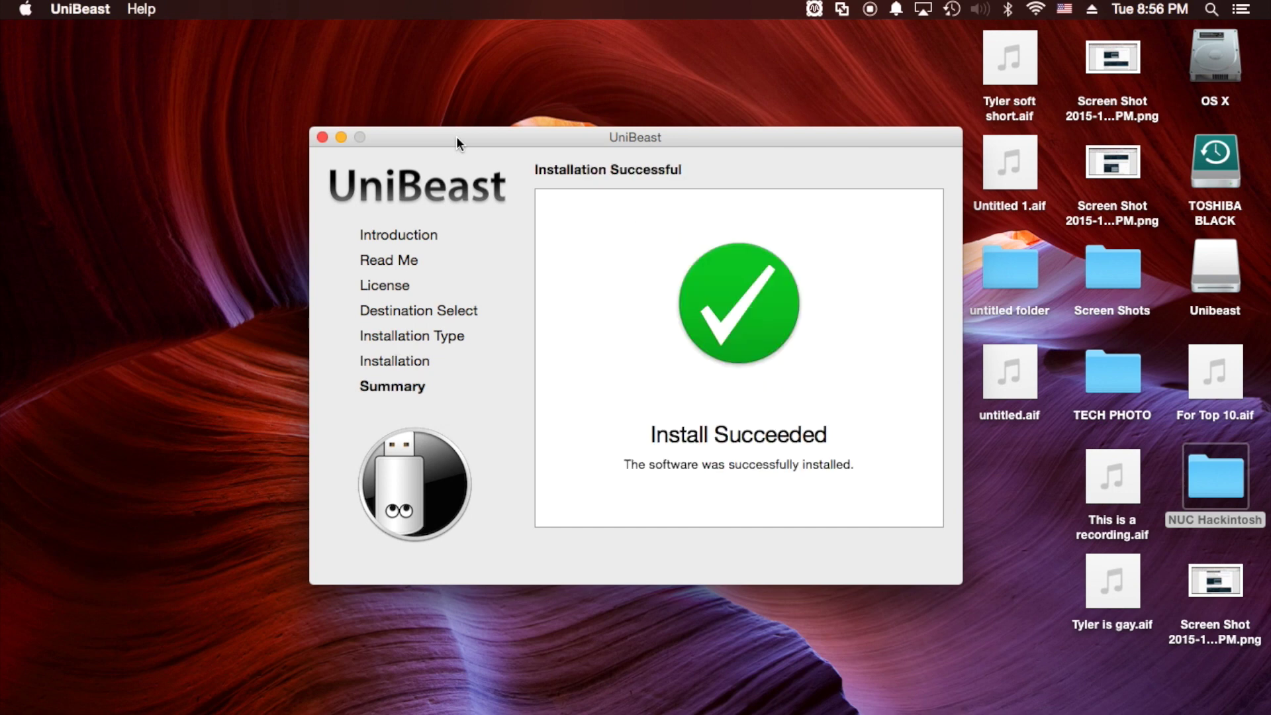
{"action": "left_click", "coordinate": [322, 137]}
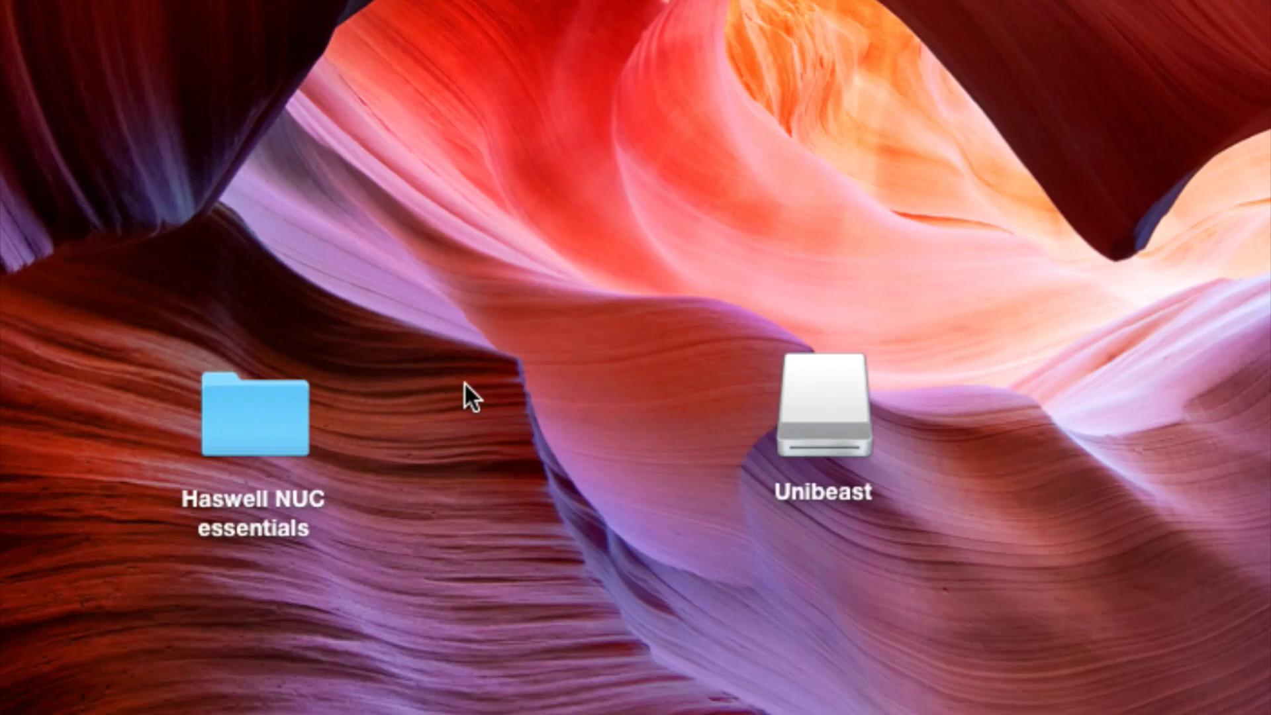
Copy the Haswell NUC essentials folder onto the Unibeast drive and check the drive's contents.
{"action": "double_click", "coordinate": [234, 402]}
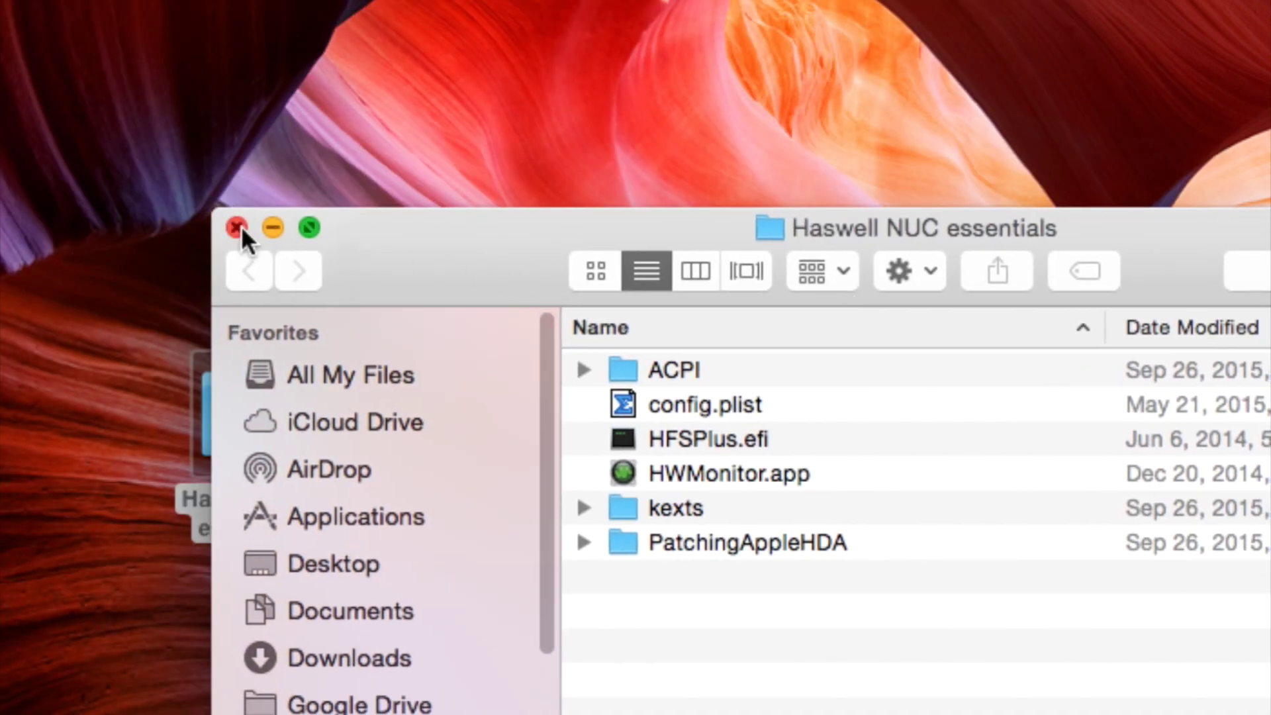
{"action": "left_click", "coordinate": [236, 227]}
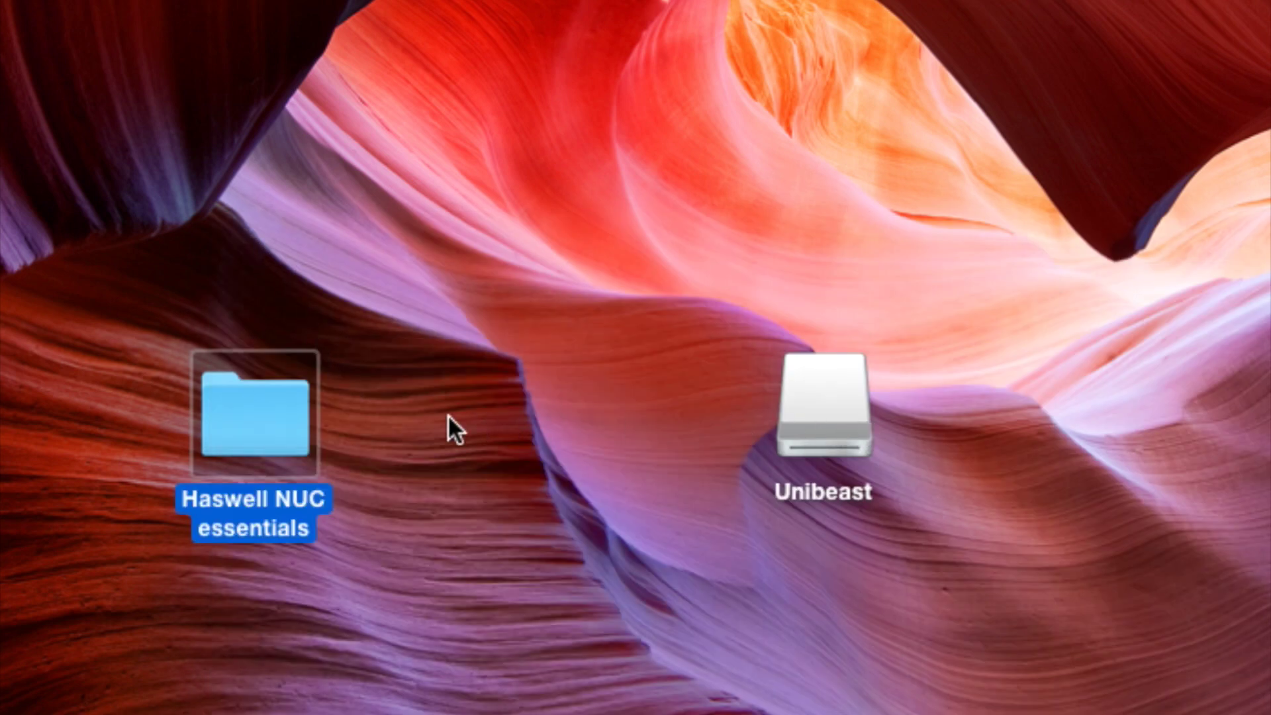
{"action": "left_click_drag", "start_coordinate": [295, 419], "coordinate": [848, 364]}
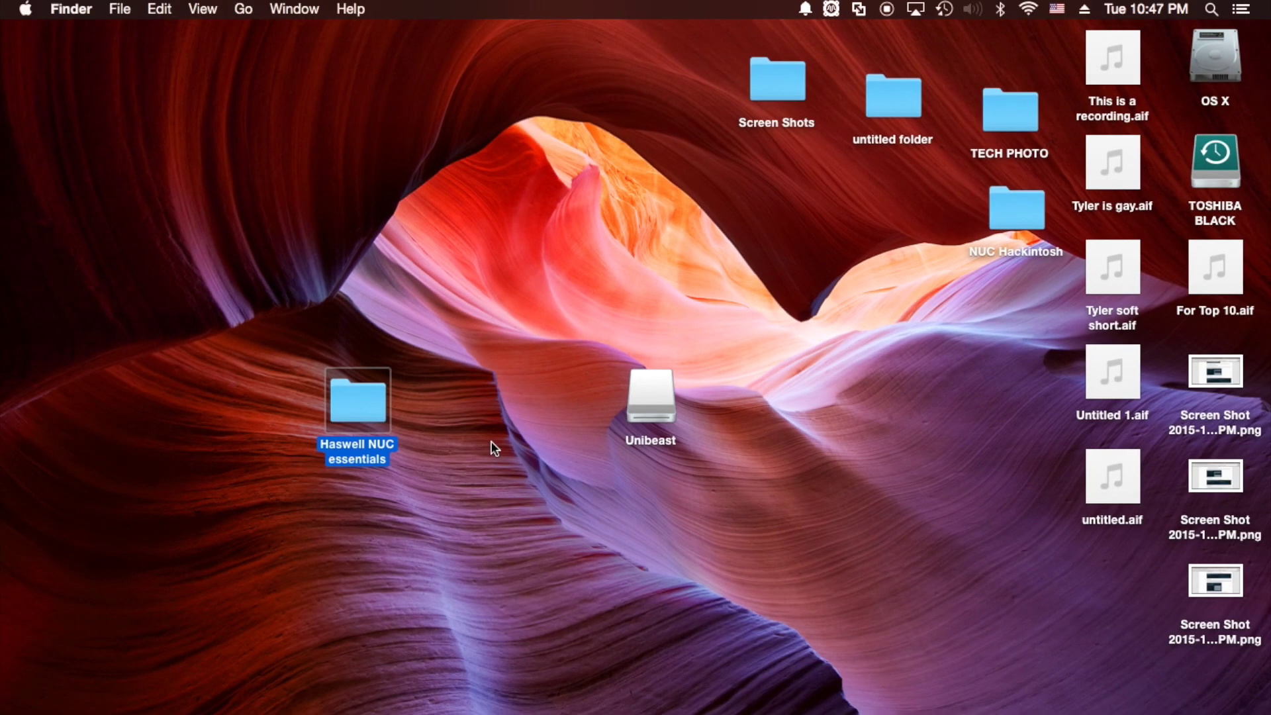
{"action": "left_click", "coordinate": [514, 493]}
{"action": "left_click", "coordinate": [654, 403]}
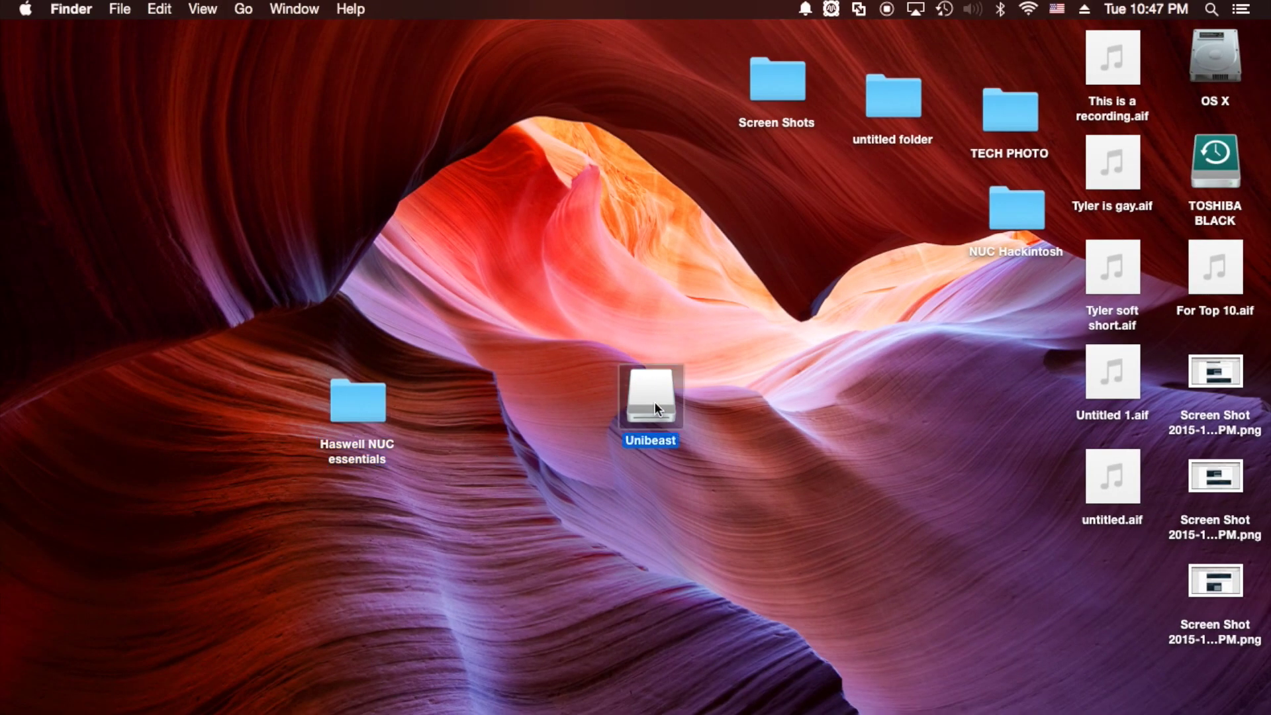
{"action": "double_click", "coordinate": [651, 419]}
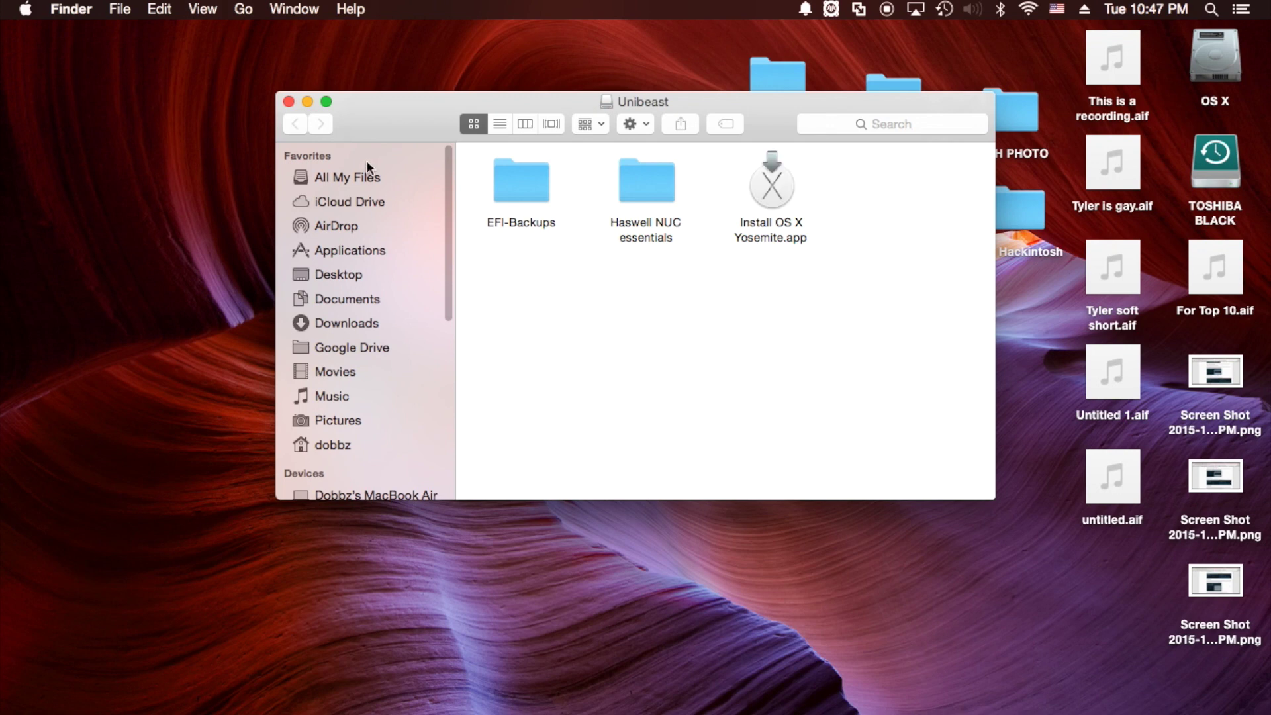
{"action": "left_click", "coordinate": [290, 101]}
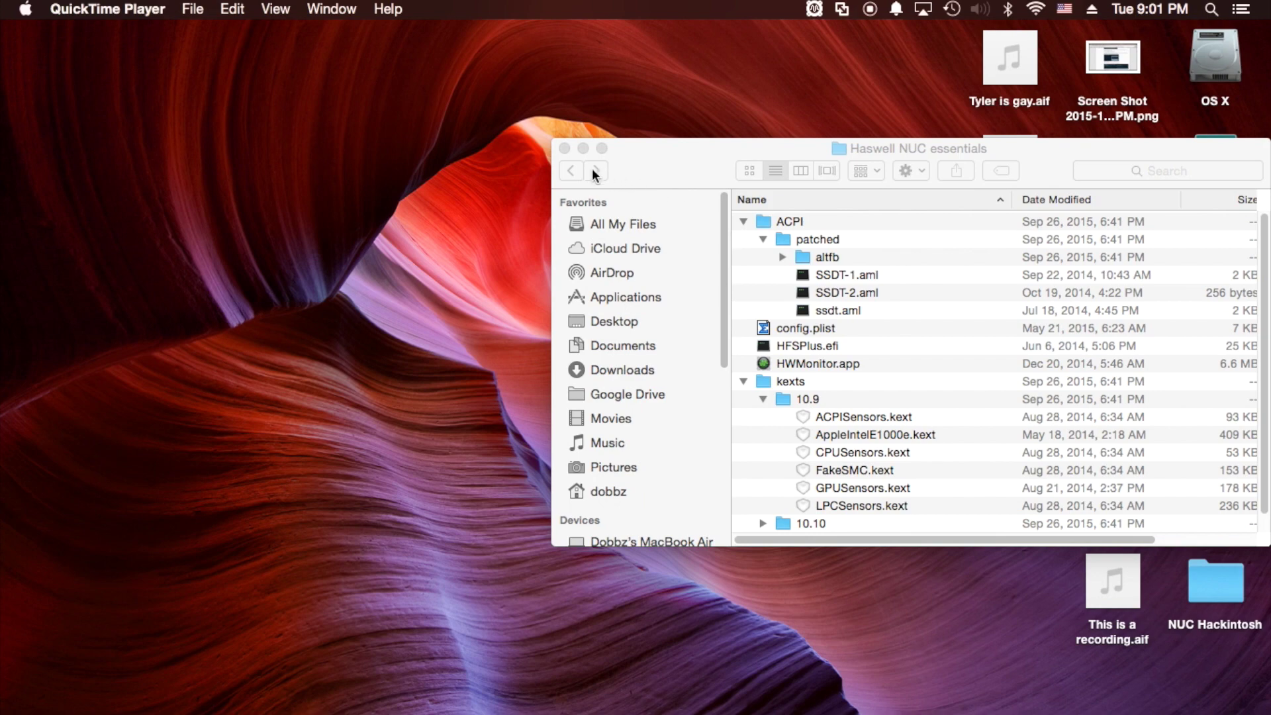
Launch the Clover EFI installer package from NUC Hackintosh's Clover_v2.3k_r3270 2 folder.
{"action": "left_click", "coordinate": [564, 147]}
{"action": "left_click", "coordinate": [1225, 578]}
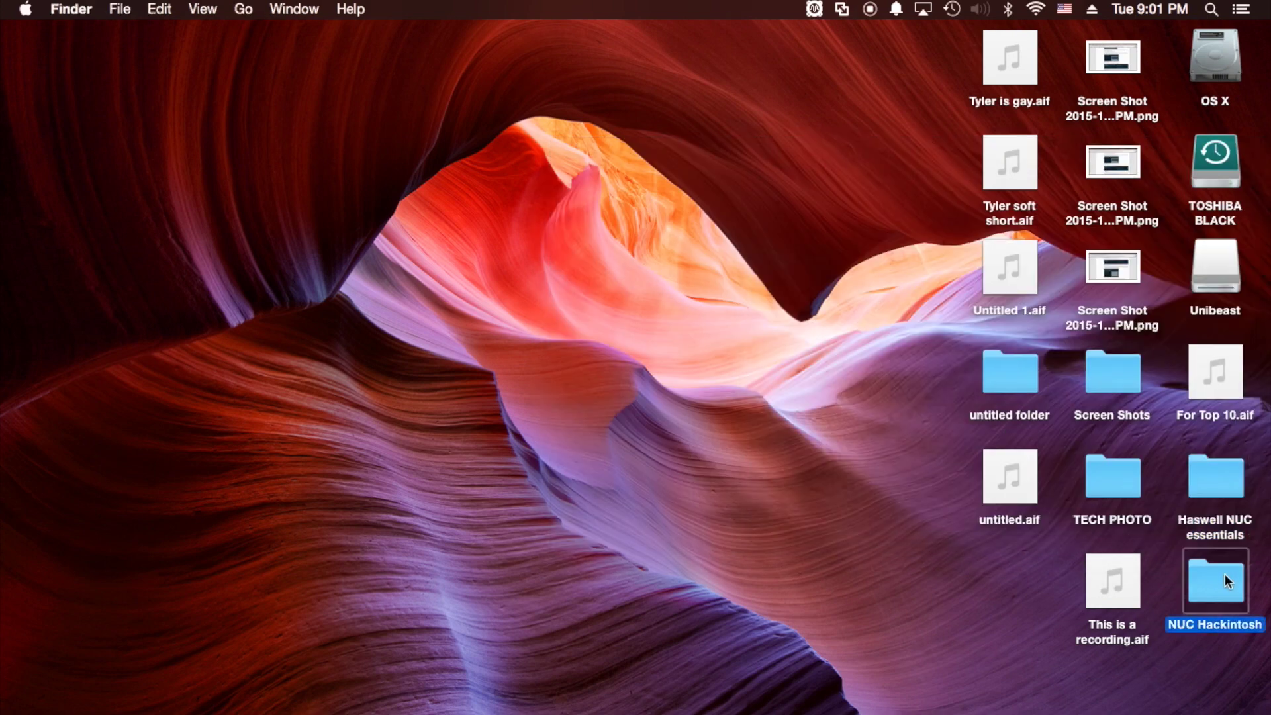
{"action": "double_click", "coordinate": [1225, 577]}
{"action": "double_click", "coordinate": [344, 390]}
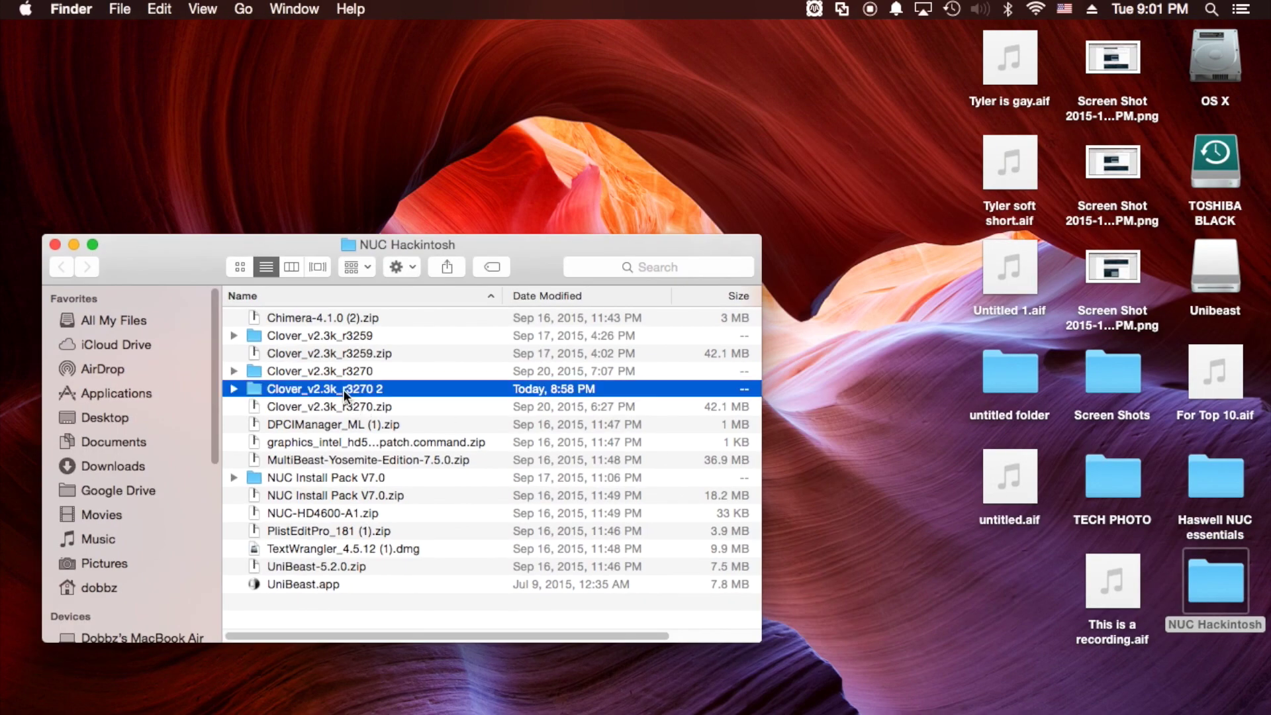
{"action": "double_click", "coordinate": [342, 317]}
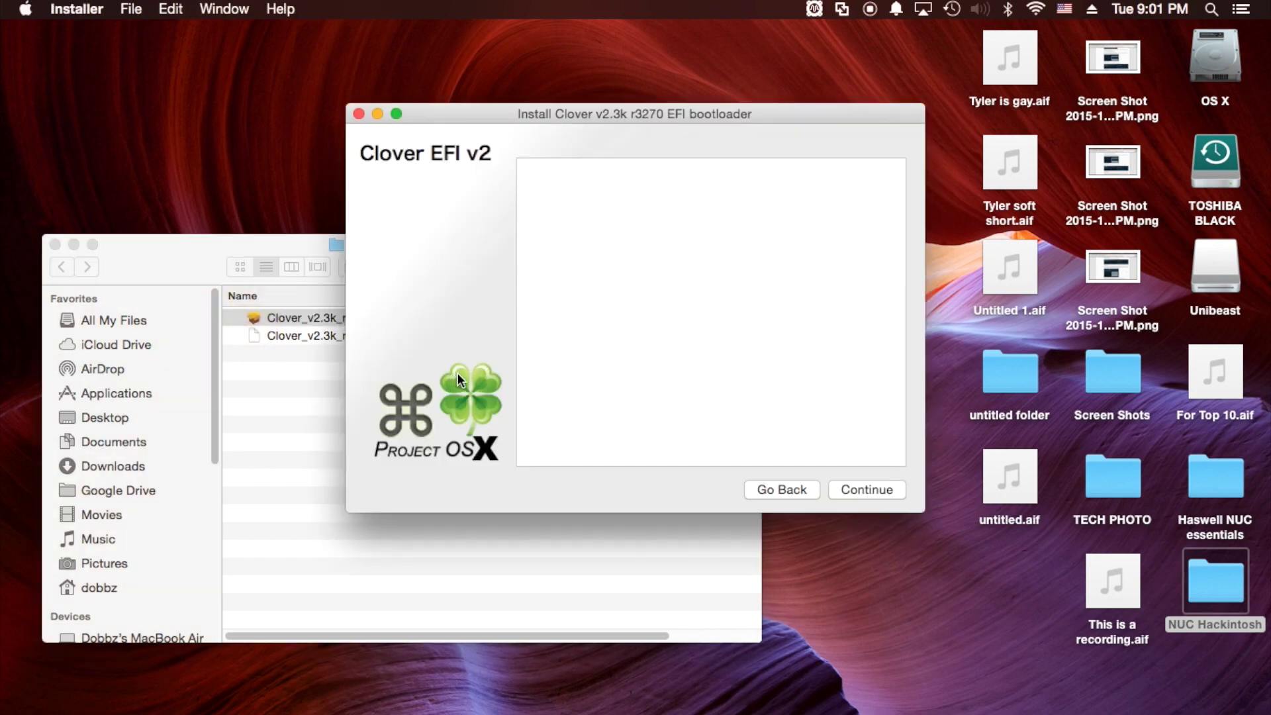
{"action": "left_click", "coordinate": [181, 260]}
{"action": "left_click", "coordinate": [55, 245]}
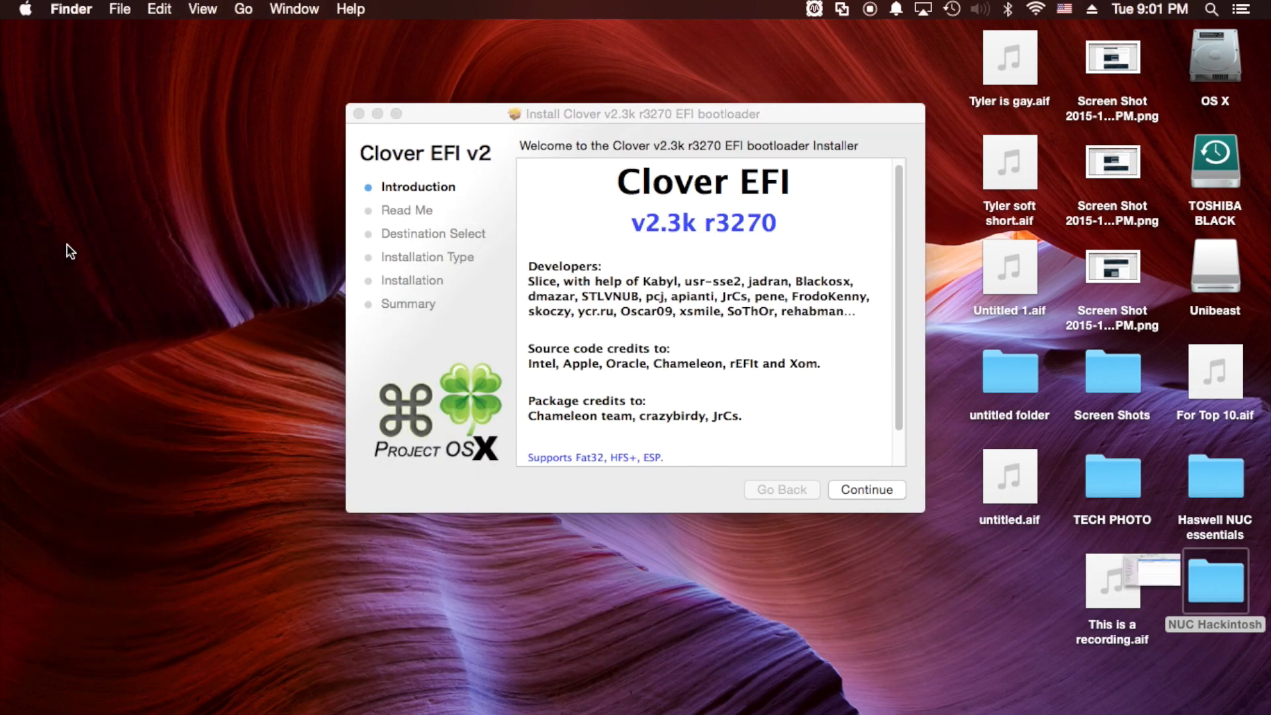
Install Clover EFI v2.3k r3270 onto the Unibeast disk, authorizing with the password.
{"action": "left_click", "coordinate": [881, 492]}
{"action": "left_click", "coordinate": [881, 491]}
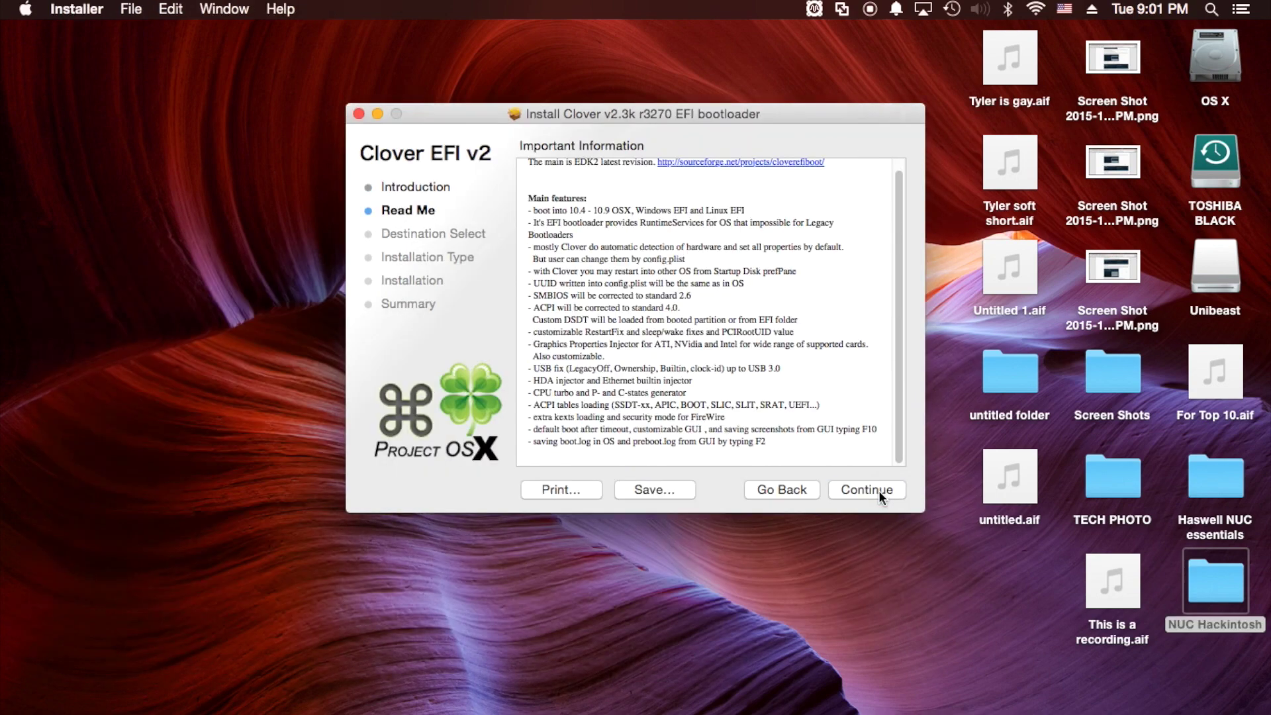
{"action": "left_click", "coordinate": [880, 490]}
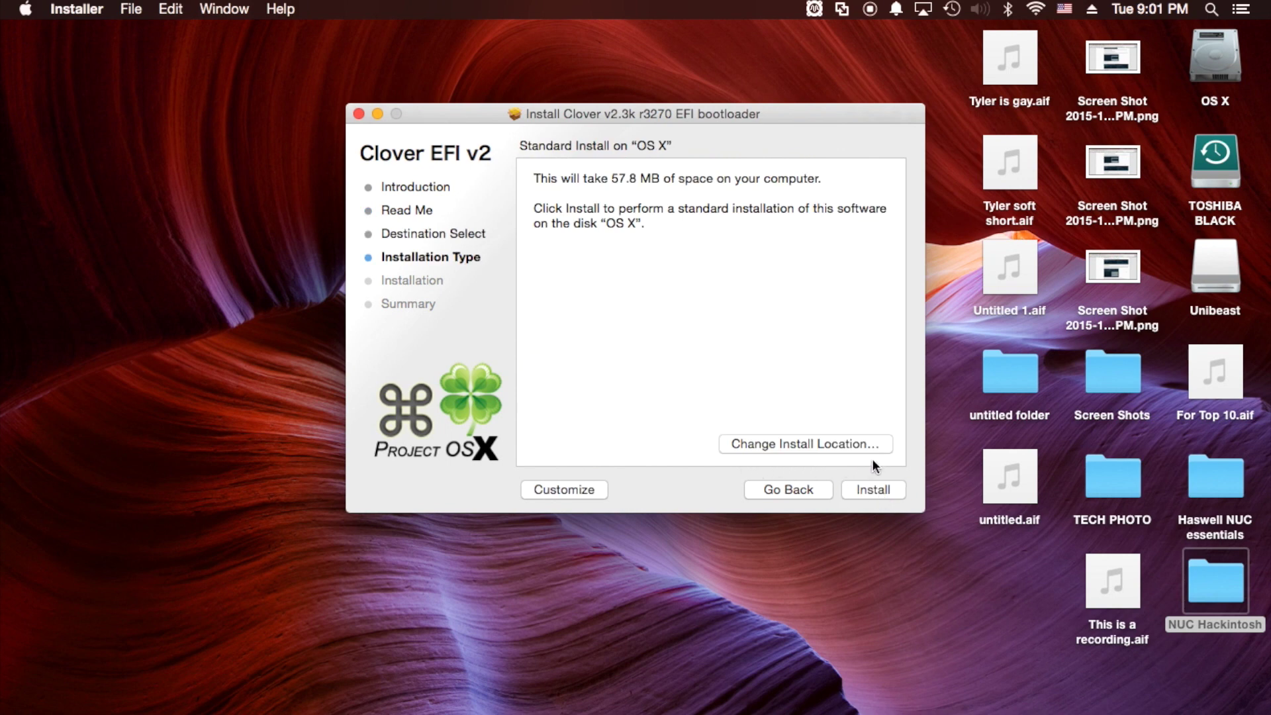
{"action": "left_click", "coordinate": [785, 448]}
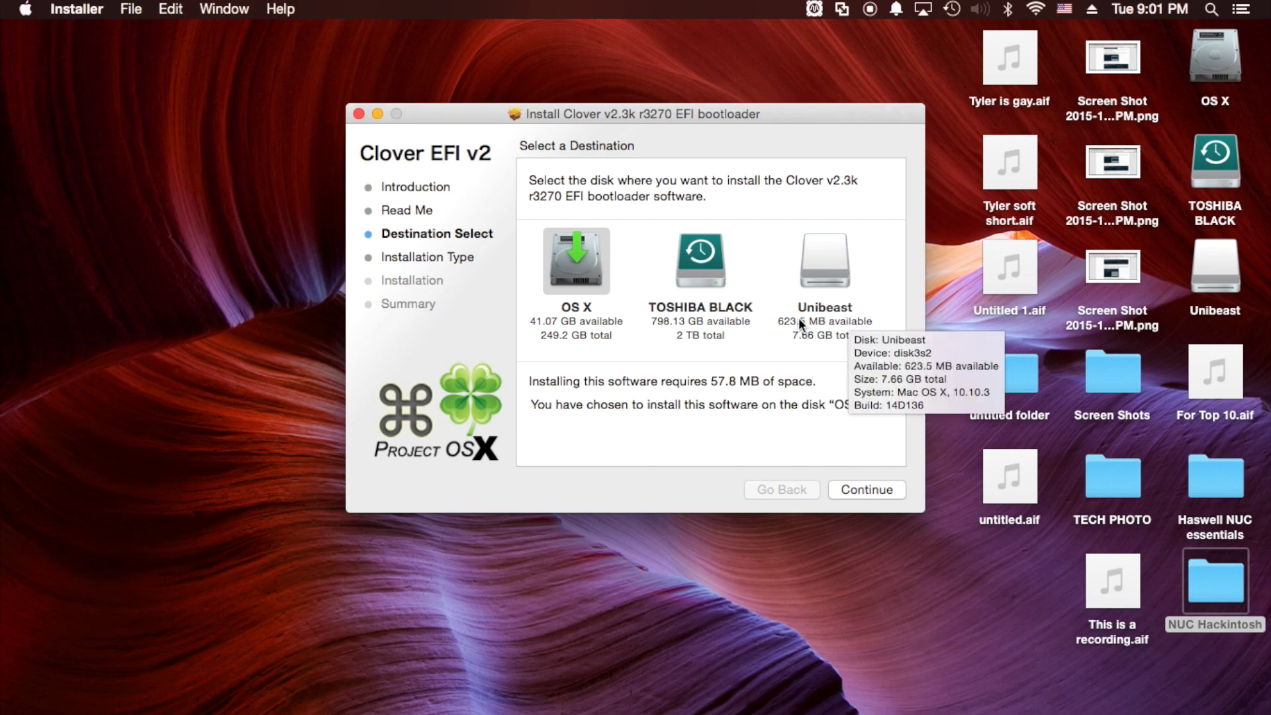
{"action": "left_click", "coordinate": [842, 311]}
{"action": "left_click", "coordinate": [855, 488]}
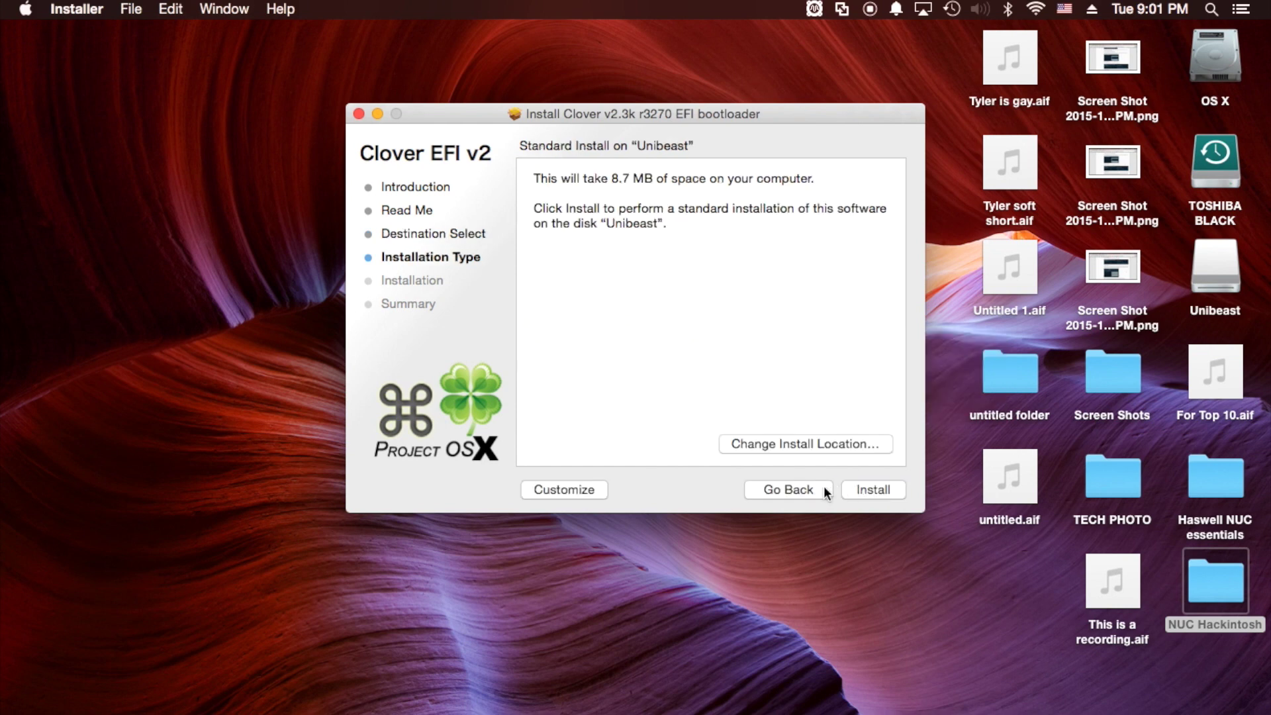
{"action": "left_click", "coordinate": [558, 492]}
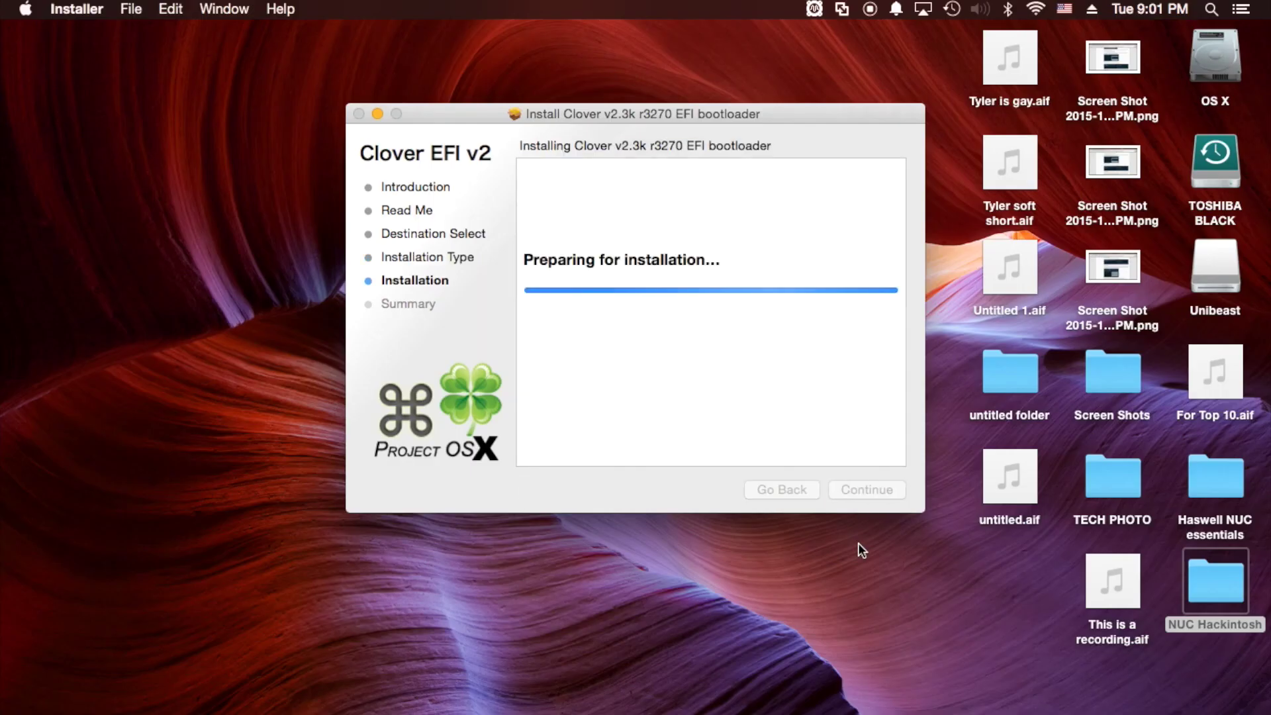
{"action": "type", "text": "*******"}
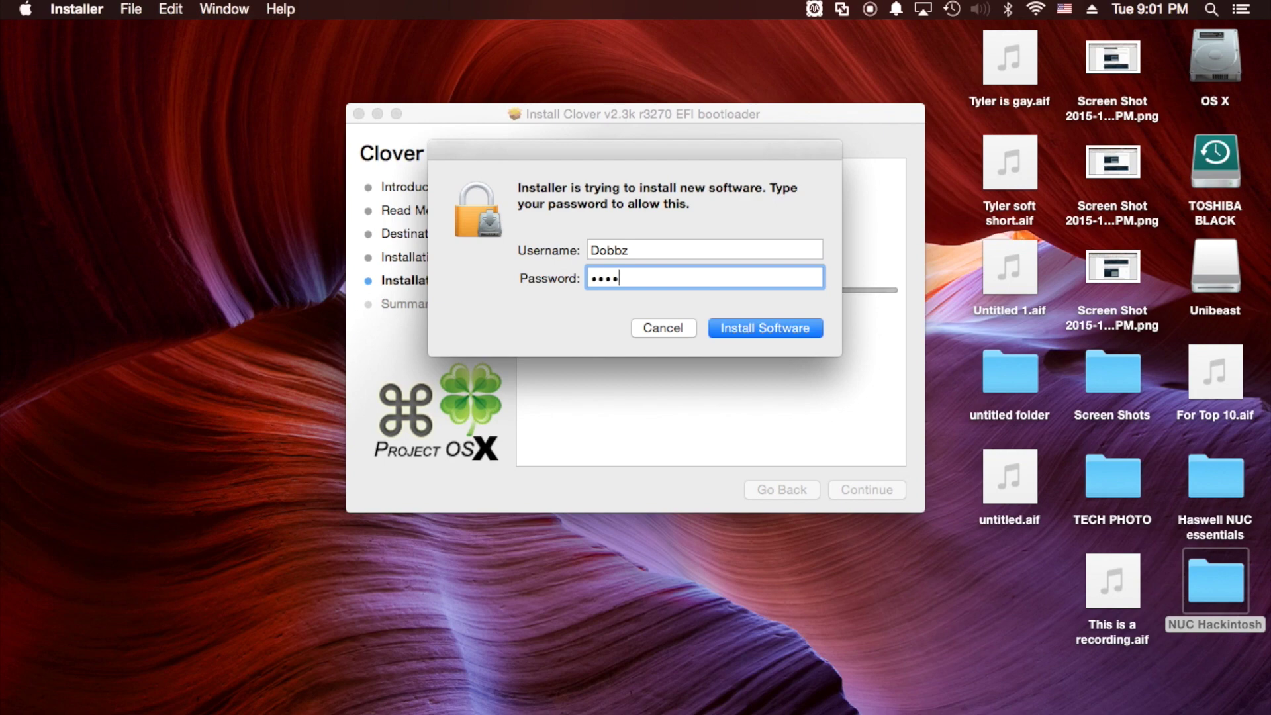
{"action": "key", "text": "Return"}
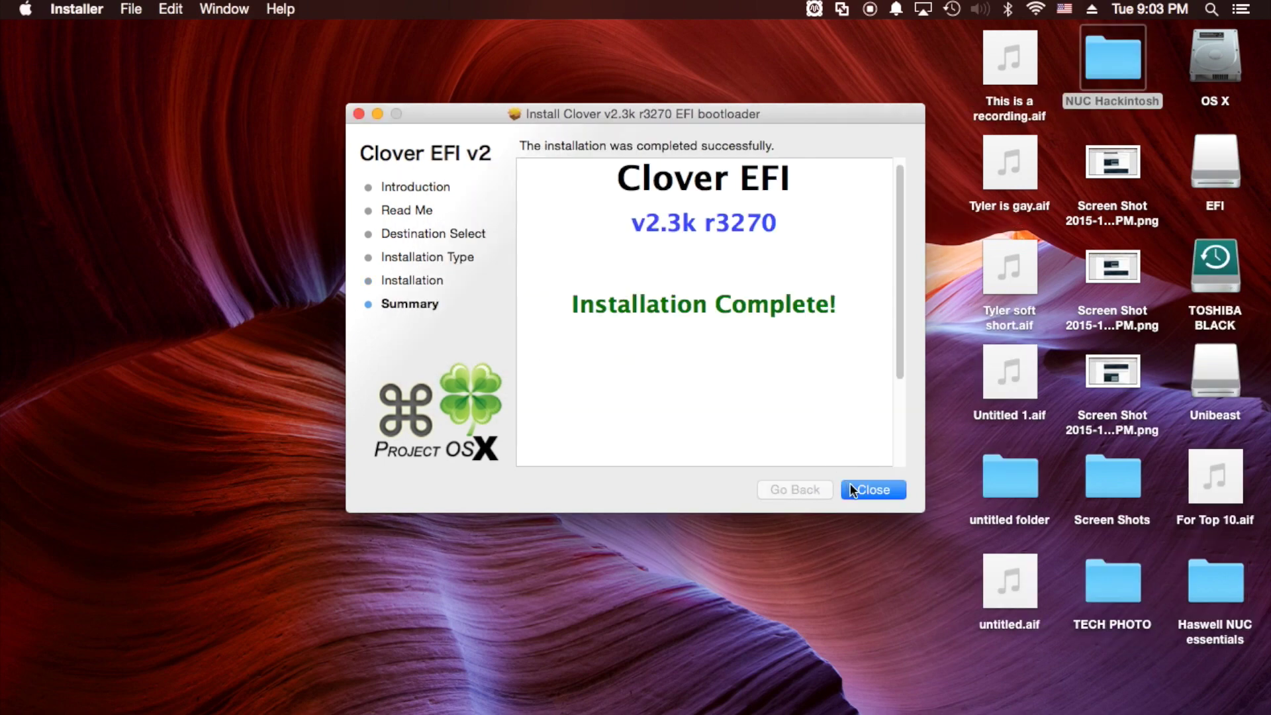
{"action": "left_click", "coordinate": [872, 494]}
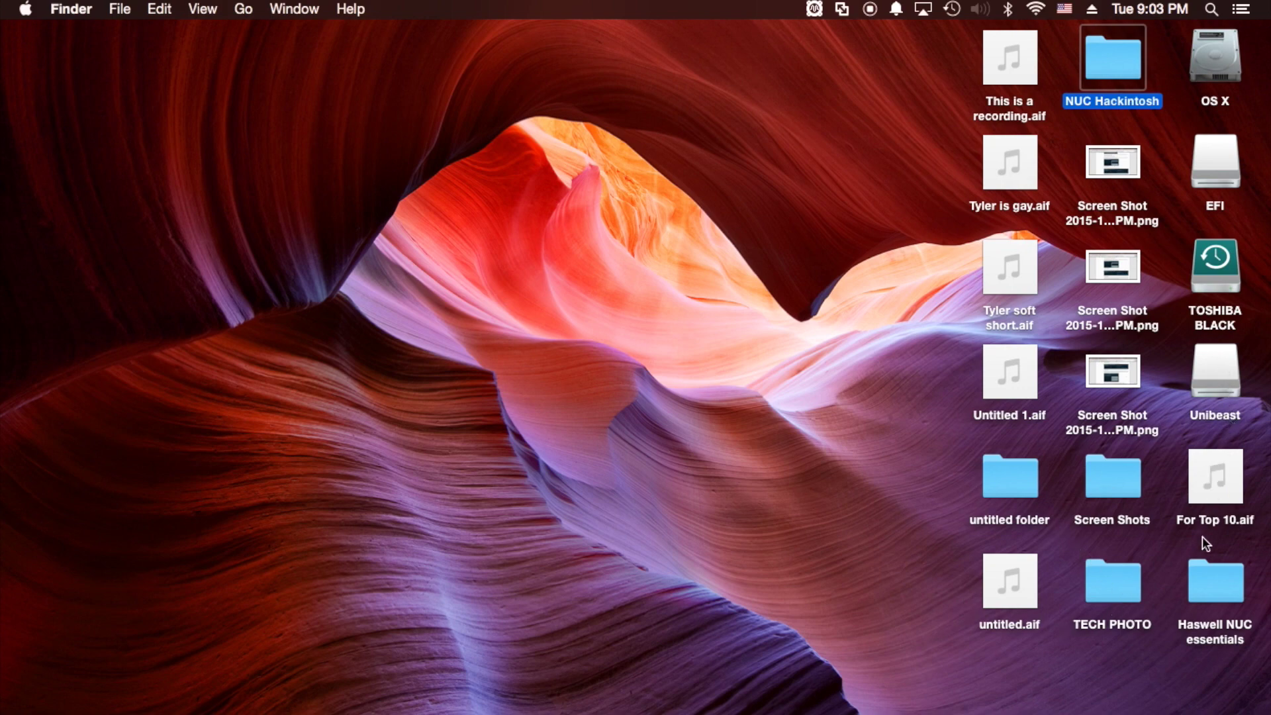
Open Haswell NUC essentials and select all six items, collapsing ACPI and kexts.
{"action": "left_click", "coordinate": [1210, 577]}
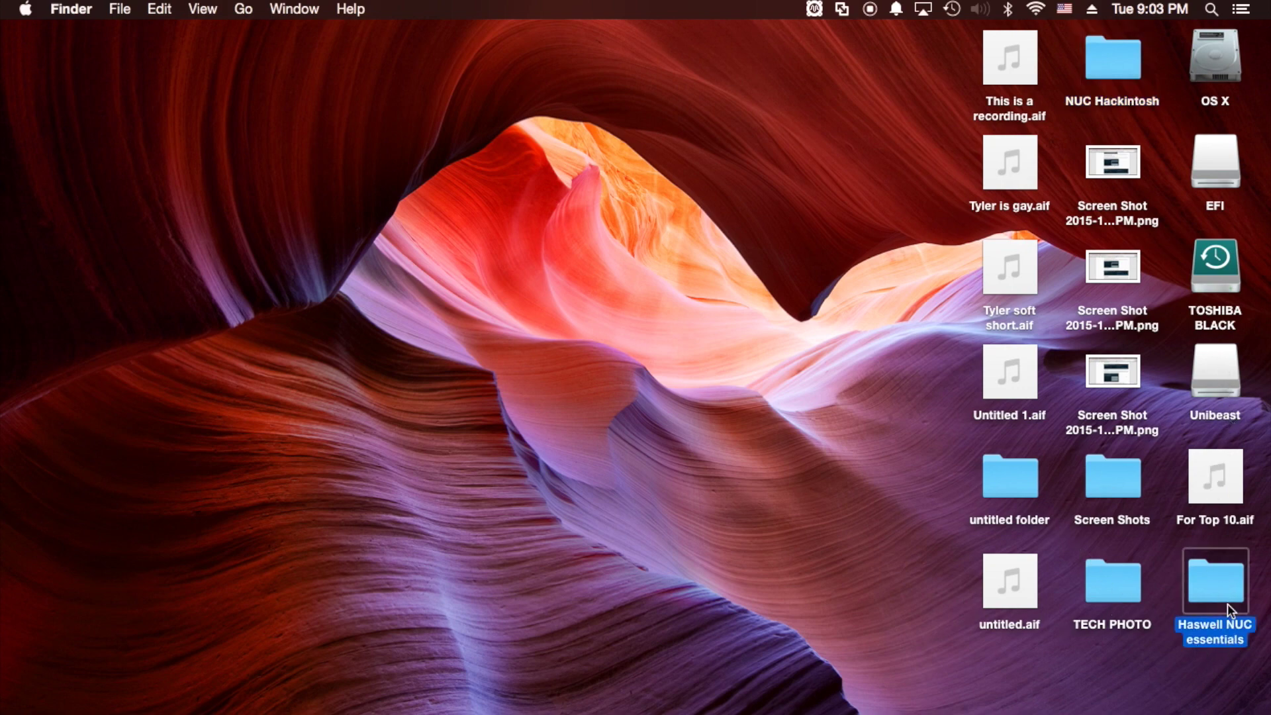
{"action": "double_click", "coordinate": [1224, 586]}
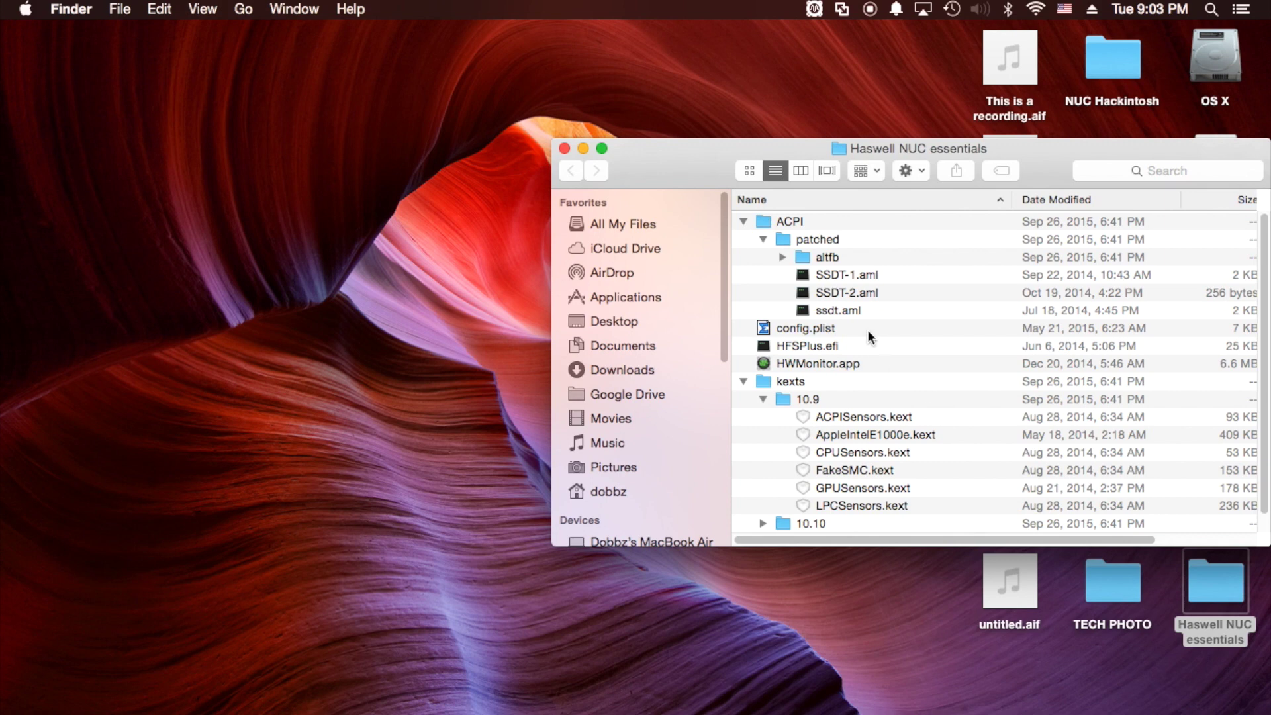
{"action": "left_click", "coordinate": [744, 221]}
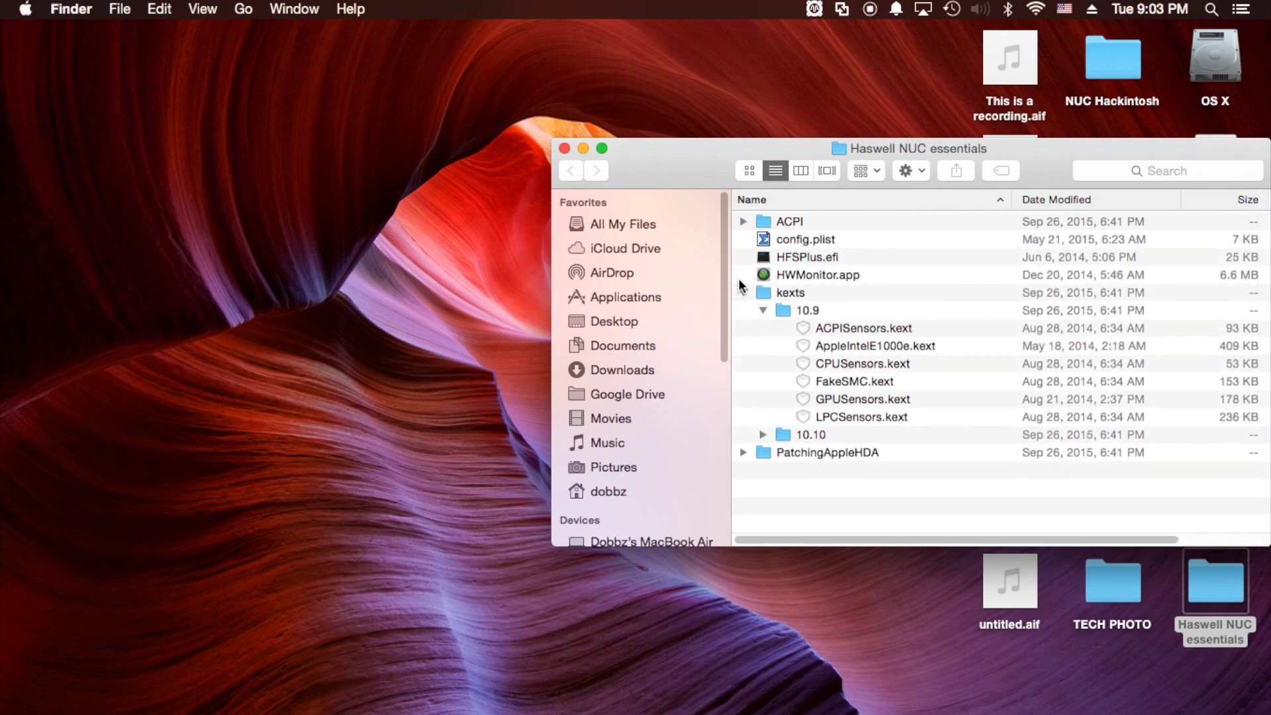
{"action": "left_click", "coordinate": [743, 293]}
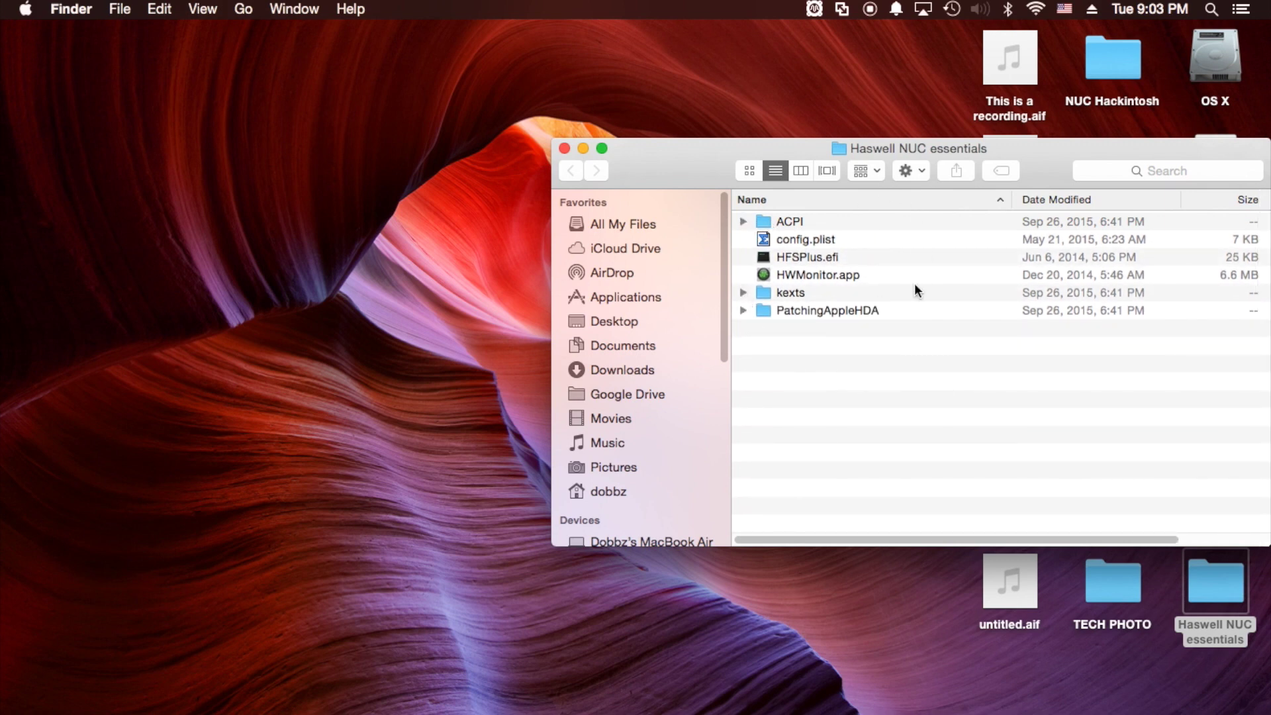
{"action": "left_click_drag", "start_coordinate": [887, 386], "coordinate": [855, 224]}
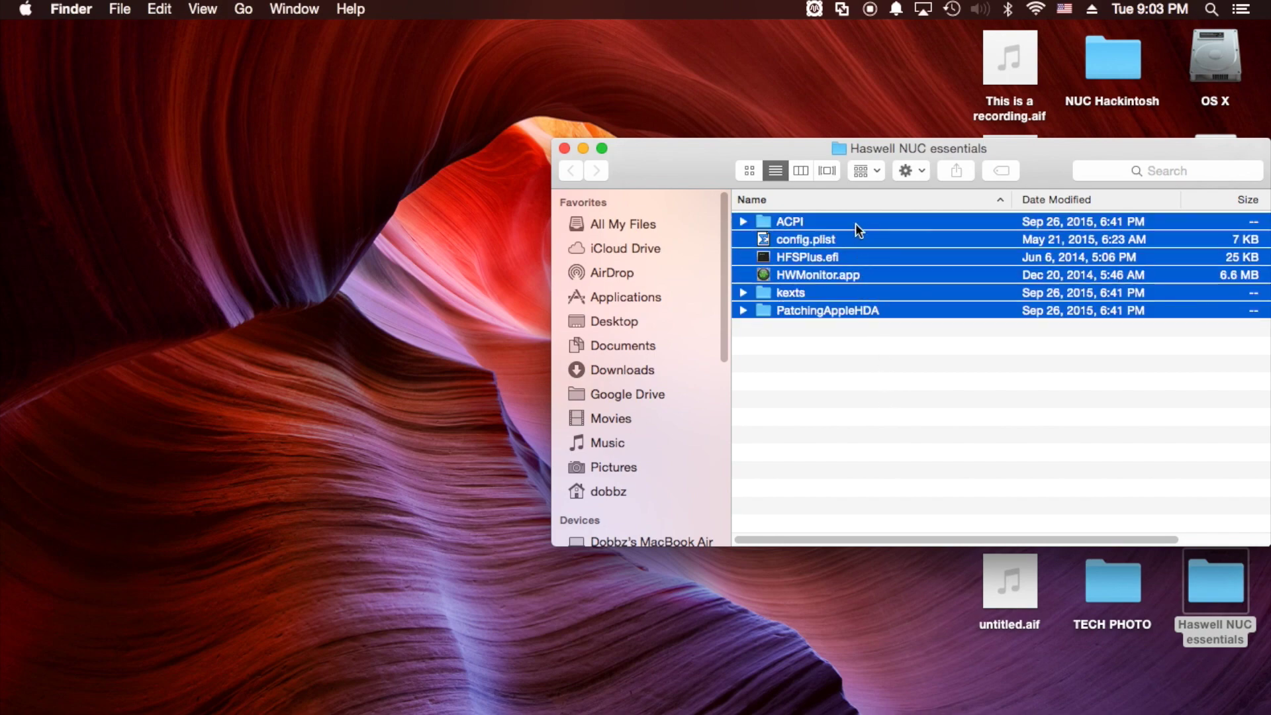
{"action": "left_click_drag", "start_coordinate": [927, 148], "coordinate": [386, 156]}
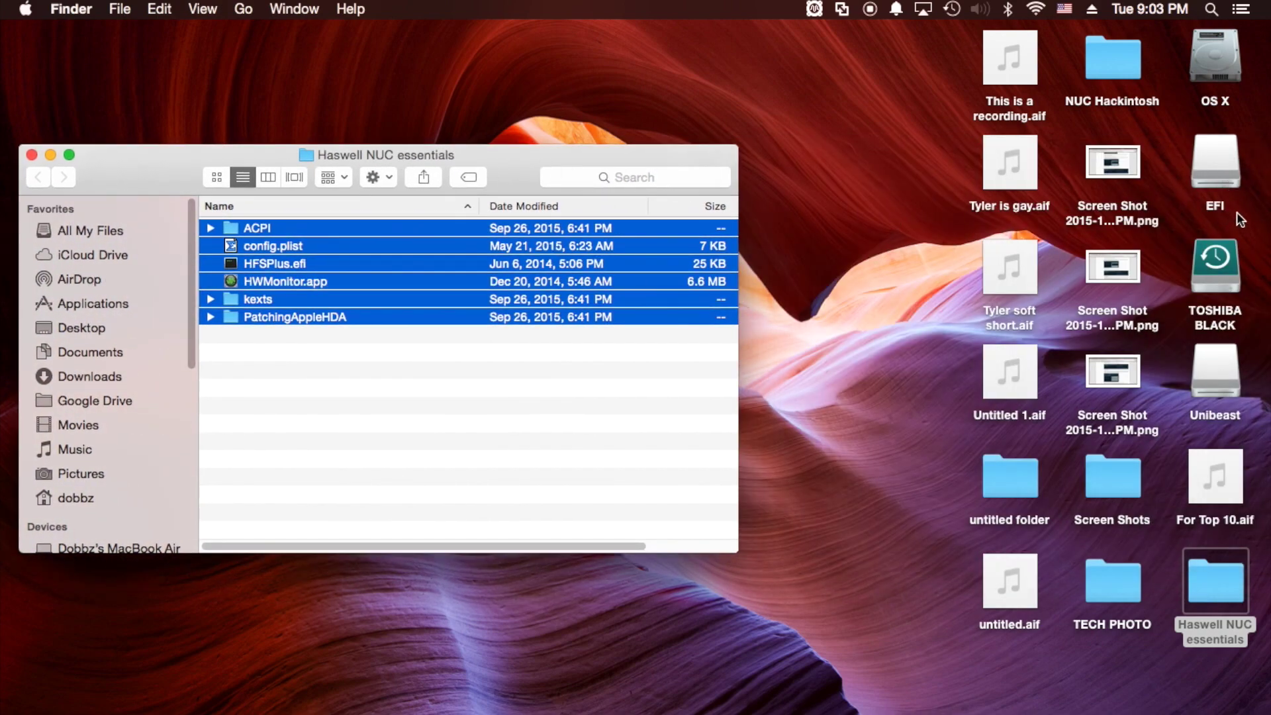
Copy the six items into the EFI partition's EFI > CLOVER folder, replacing all existing items.
{"action": "double_click", "coordinate": [1214, 173]}
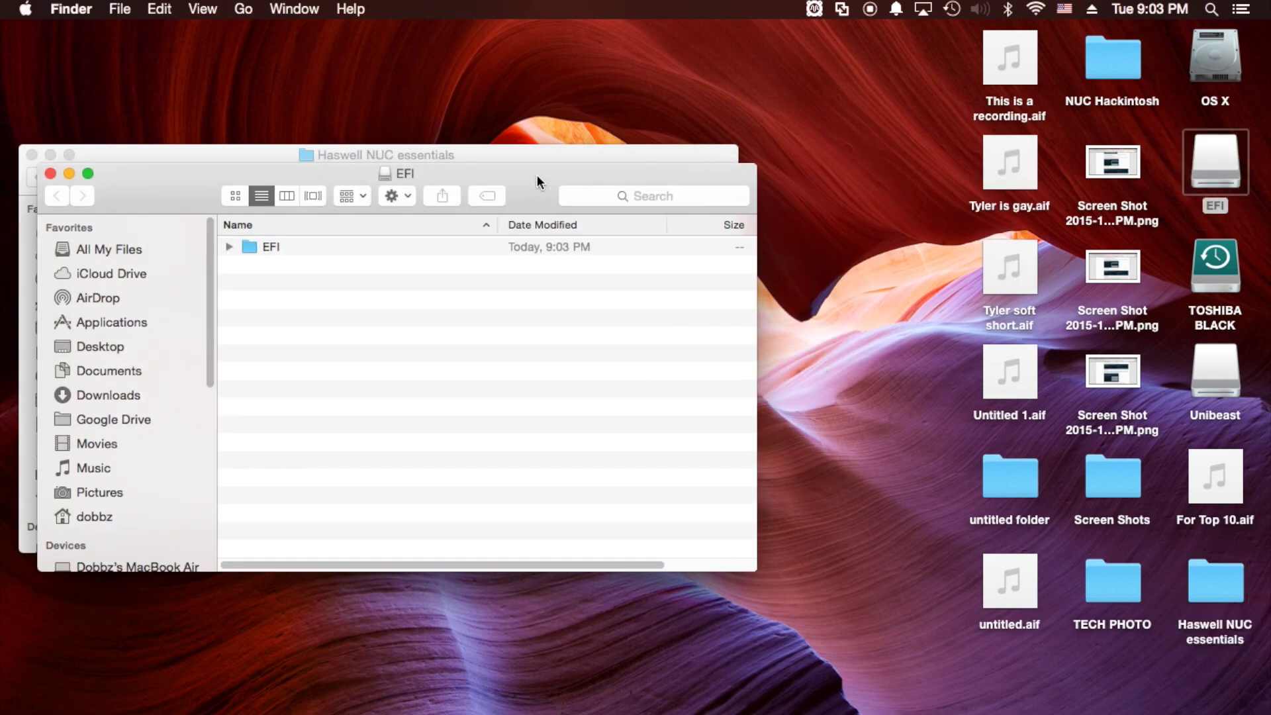
{"action": "left_click_drag", "start_coordinate": [538, 175], "coordinate": [1144, 160]}
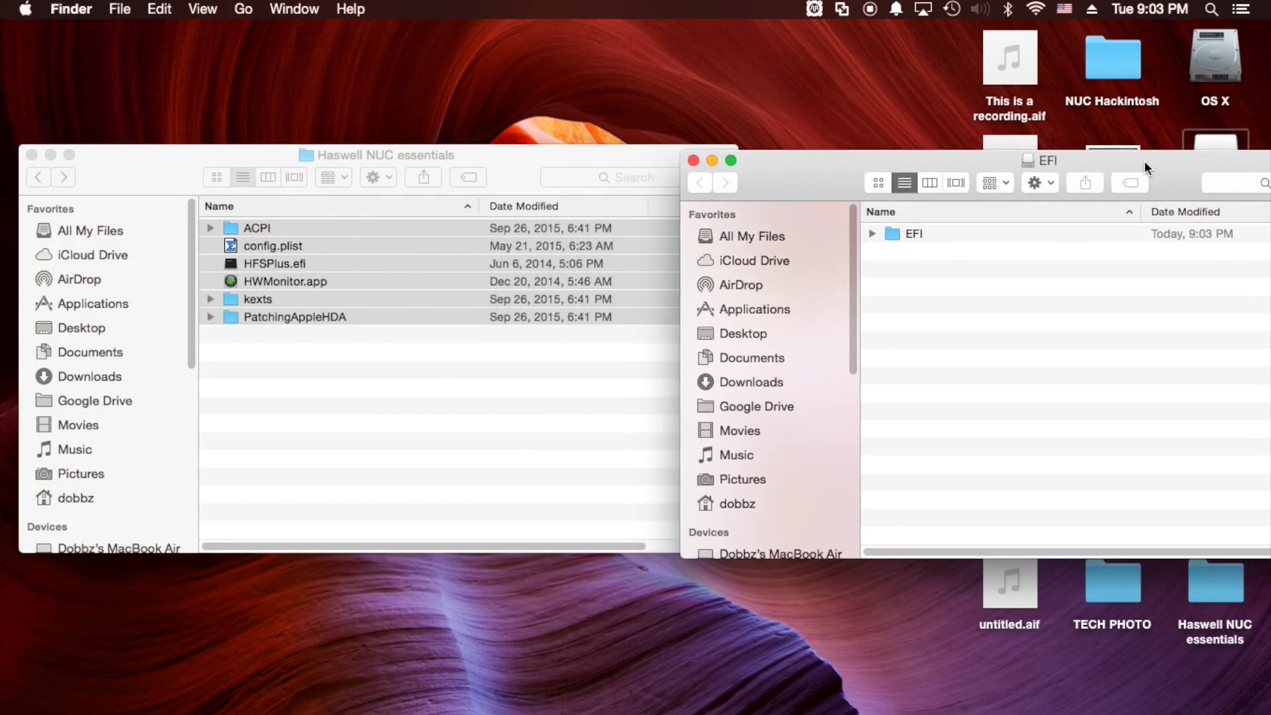
{"action": "double_click", "coordinate": [908, 233]}
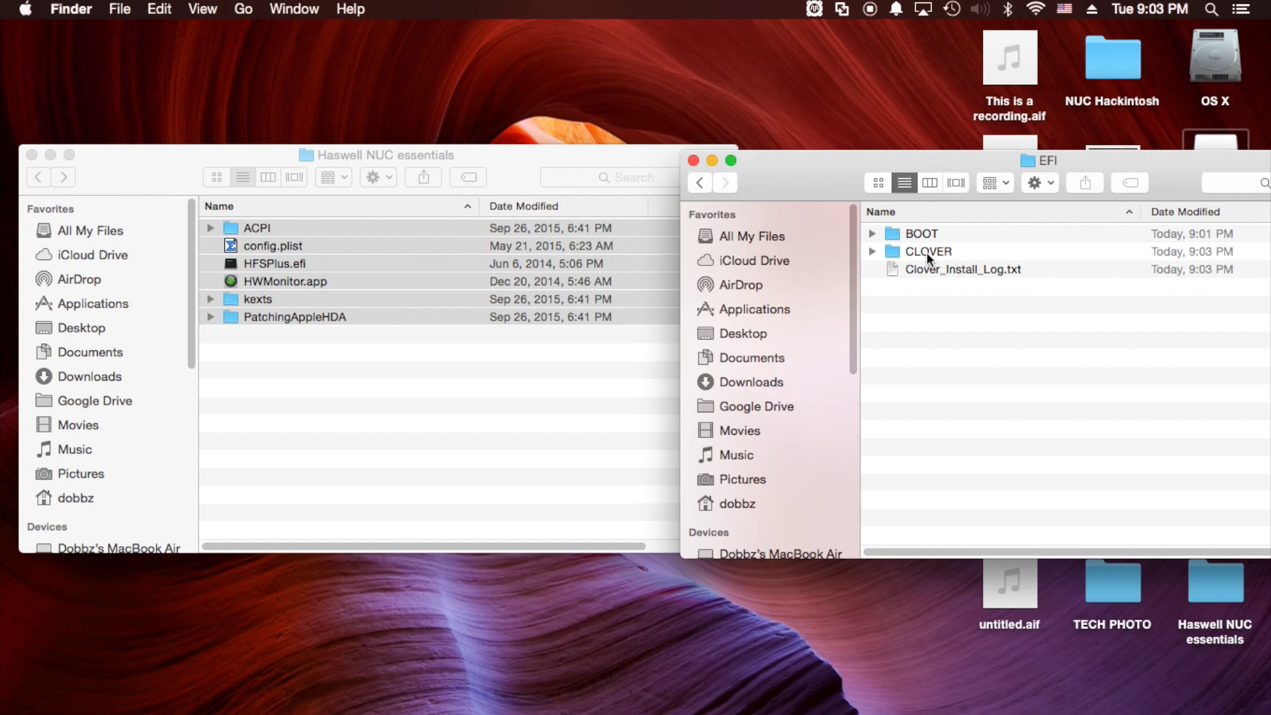
{"action": "double_click", "coordinate": [927, 252]}
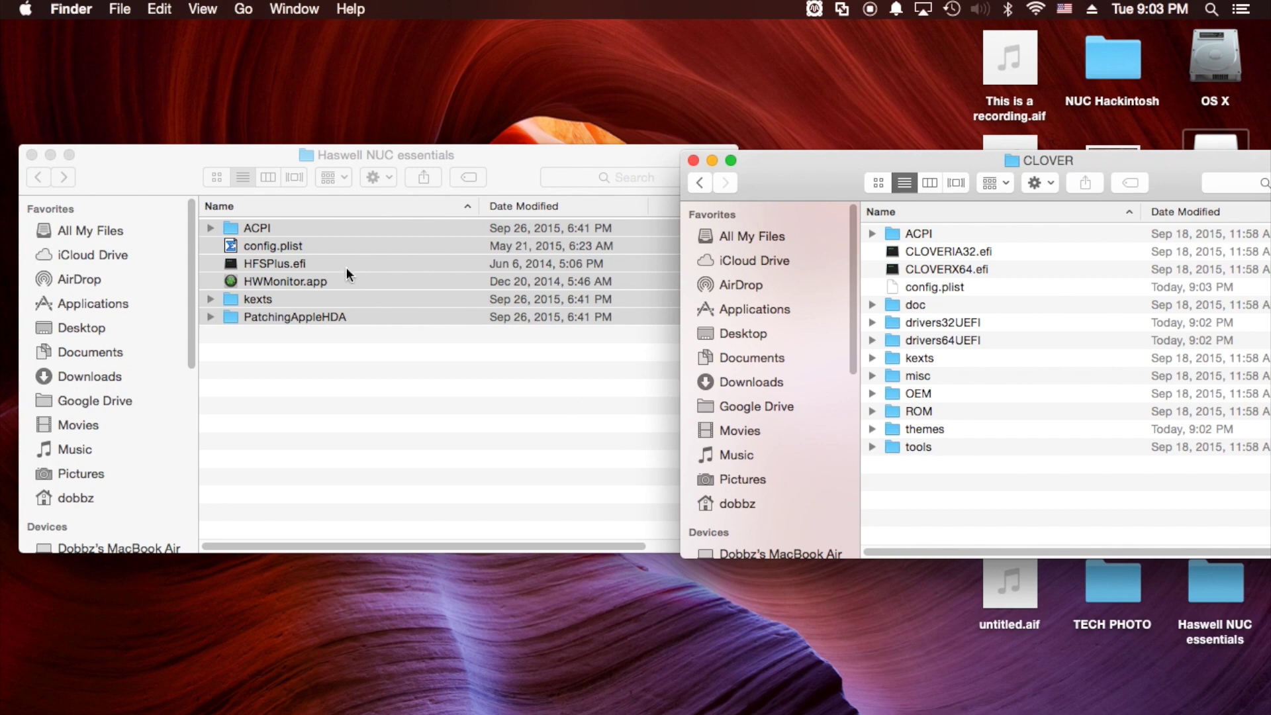
{"action": "left_click_drag", "start_coordinate": [347, 267], "coordinate": [999, 479]}
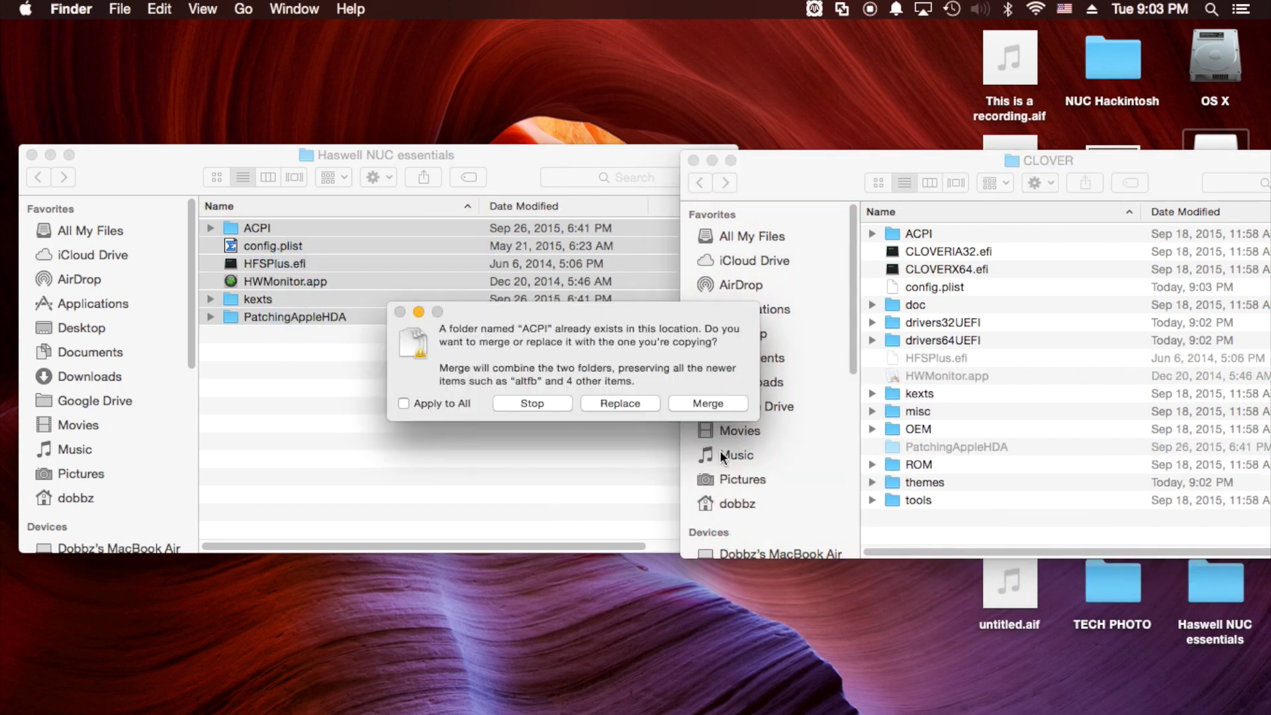
{"action": "left_click", "coordinate": [445, 404]}
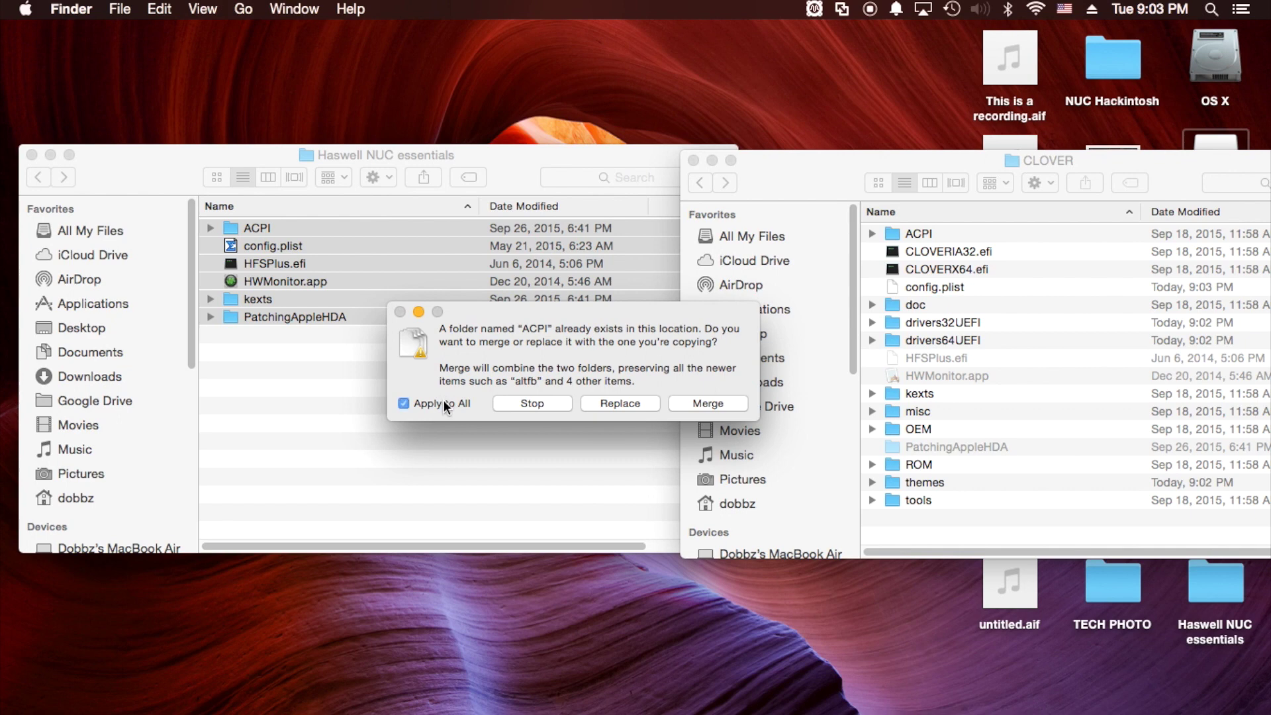
{"action": "left_click", "coordinate": [621, 404]}
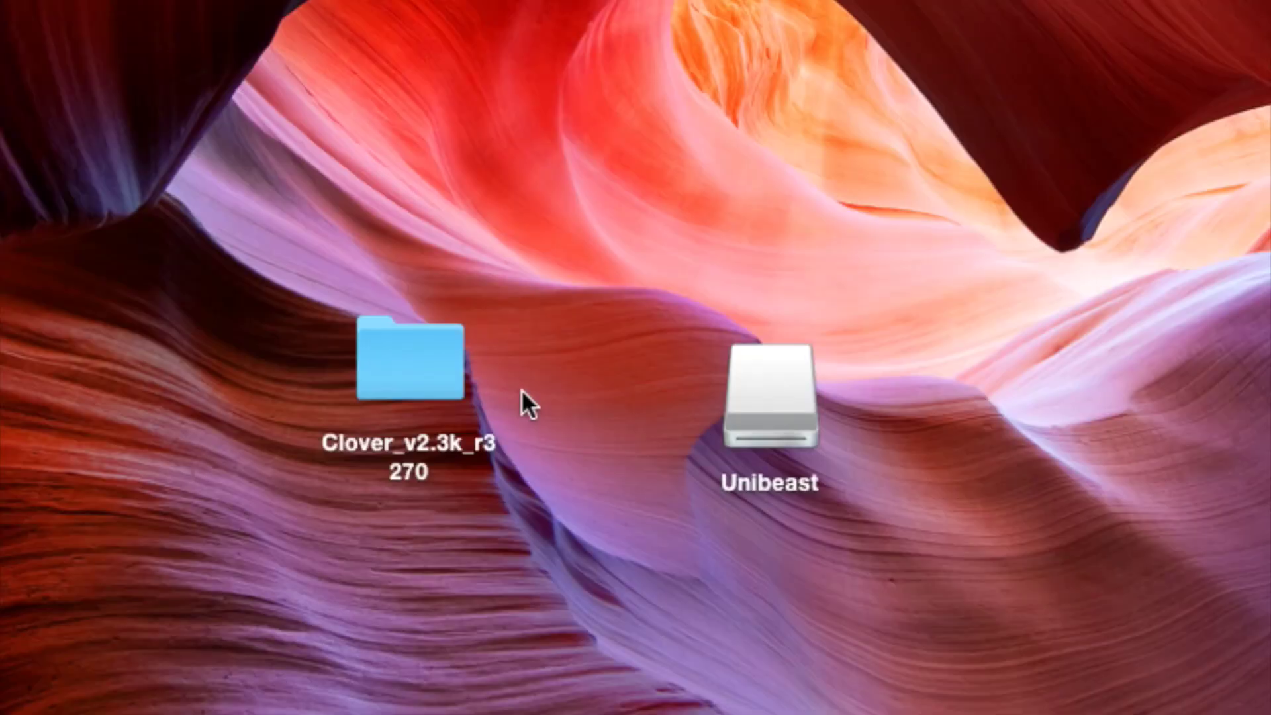
Copy the desktop's Clover_v2.3k_r3270 folder to the Unibeast drive.
{"action": "left_click_drag", "start_coordinate": [422, 359], "coordinate": [764, 381]}
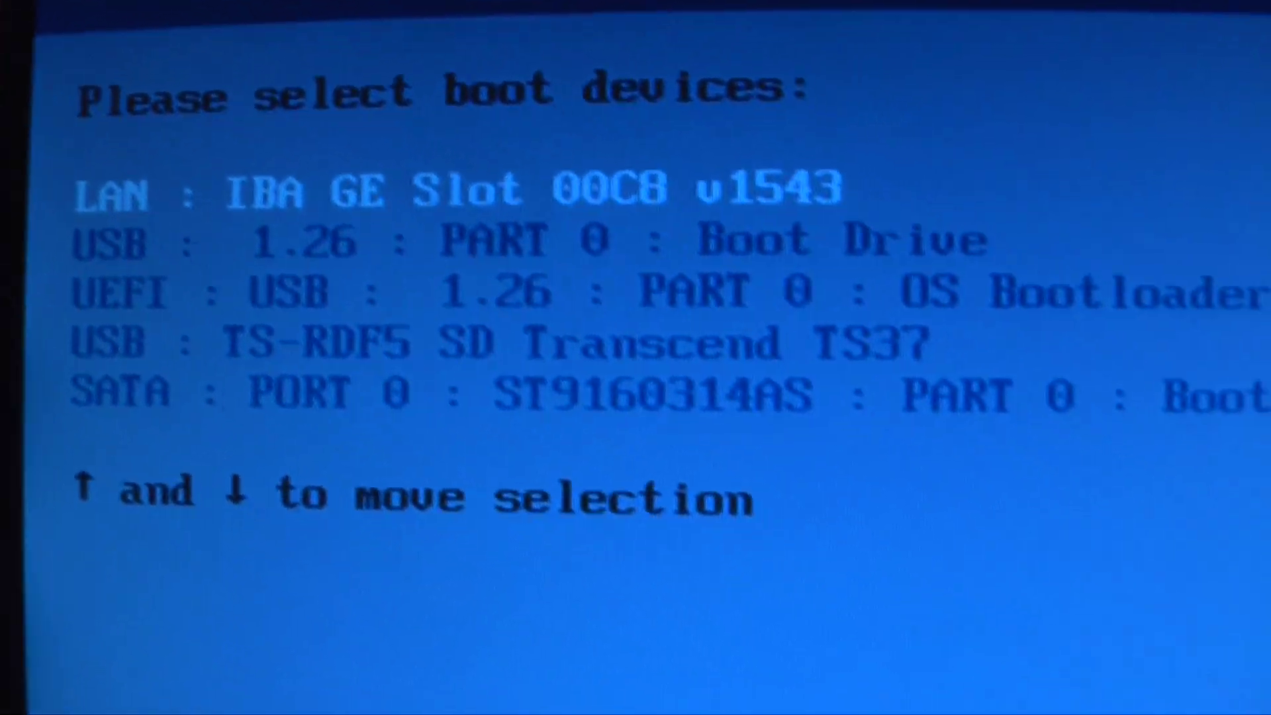
Highlight the UEFI : USB entry in the BIOS boot device list.
{"action": "key", "text": "Down"}
{"action": "key", "text": "Down"}
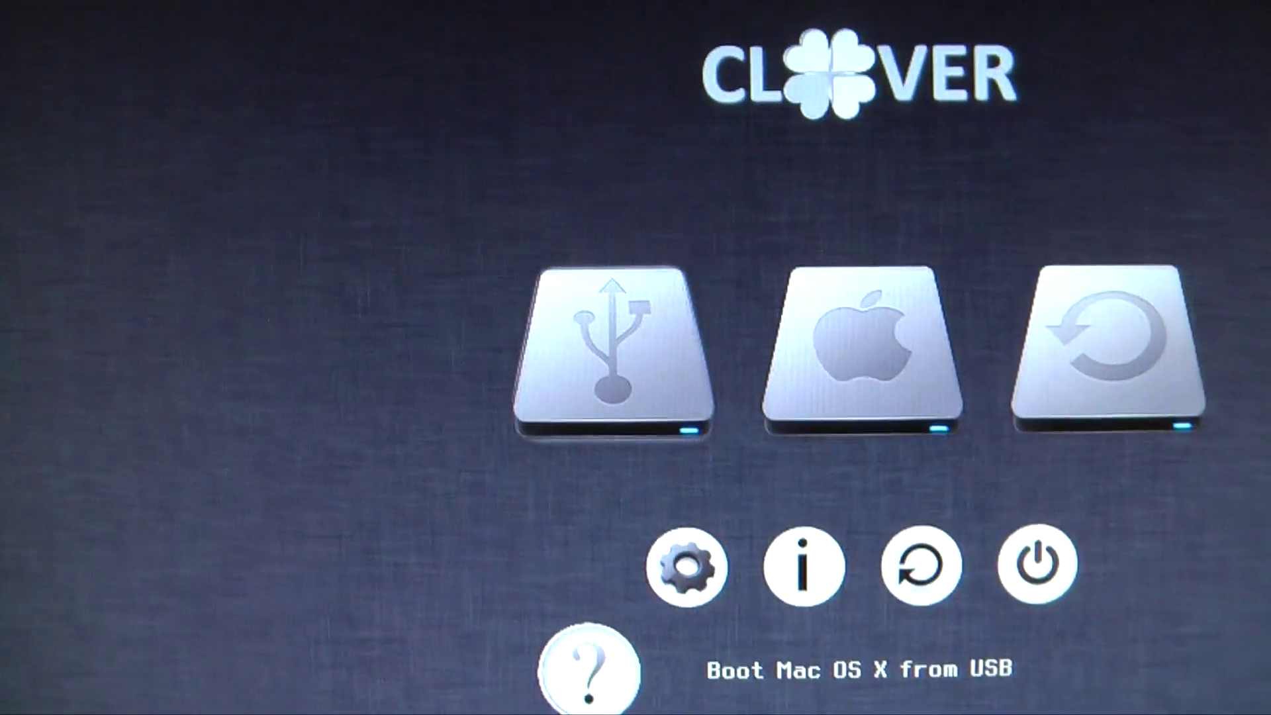
Start 'Boot Mac OS X from USB' from the Clover menu.
{"action": "key", "text": "Return"}
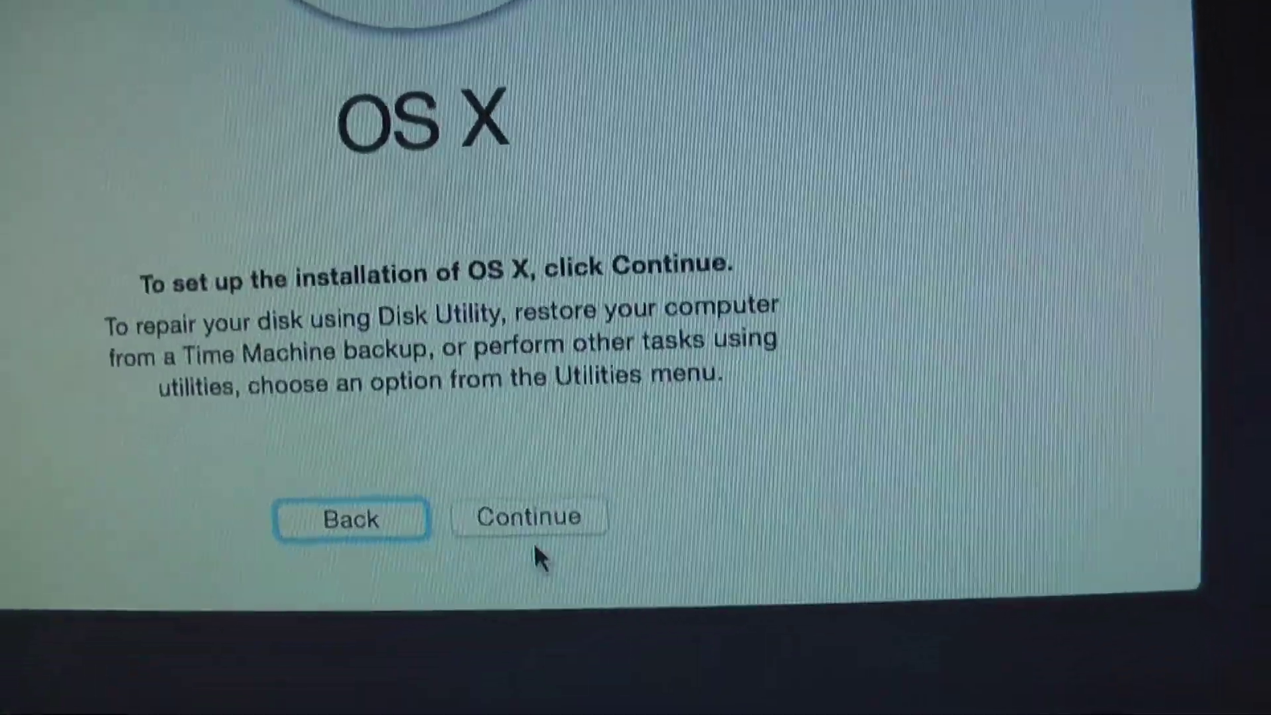
Continue past the introduction and license text, then agree to the OS X license terms.
{"action": "left_click", "coordinate": [547, 529]}
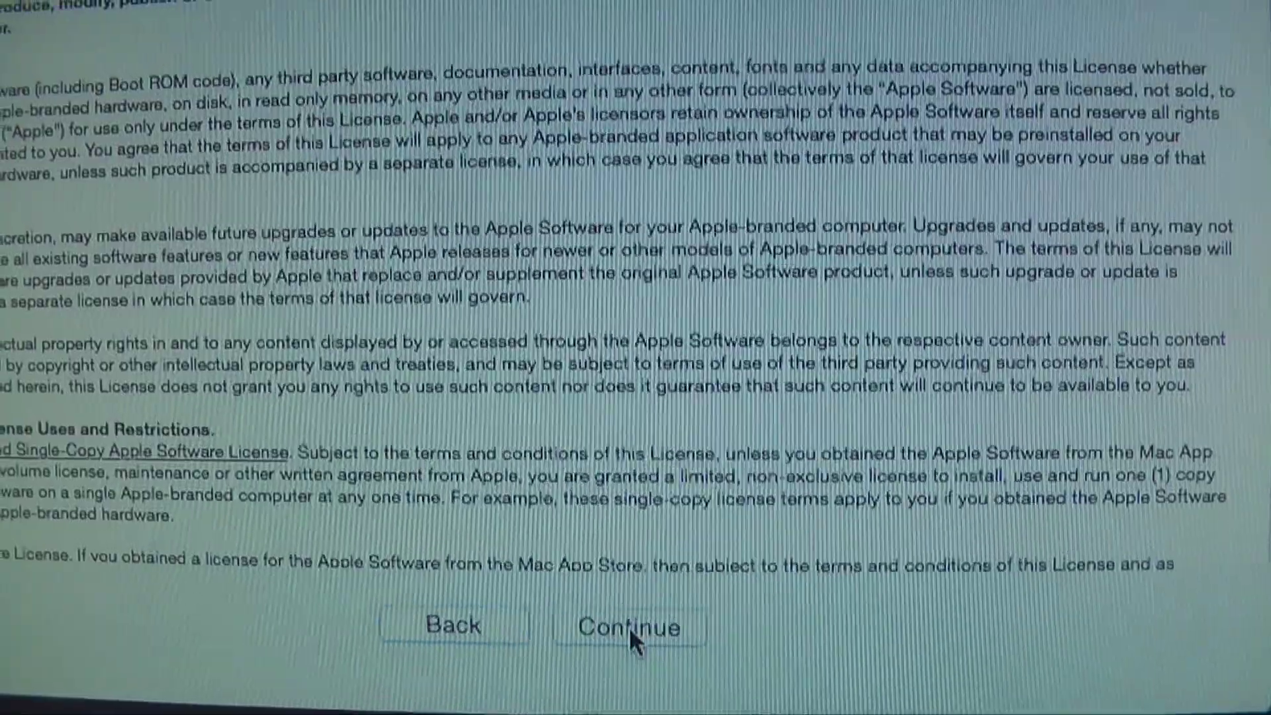
{"action": "left_click", "coordinate": [547, 527]}
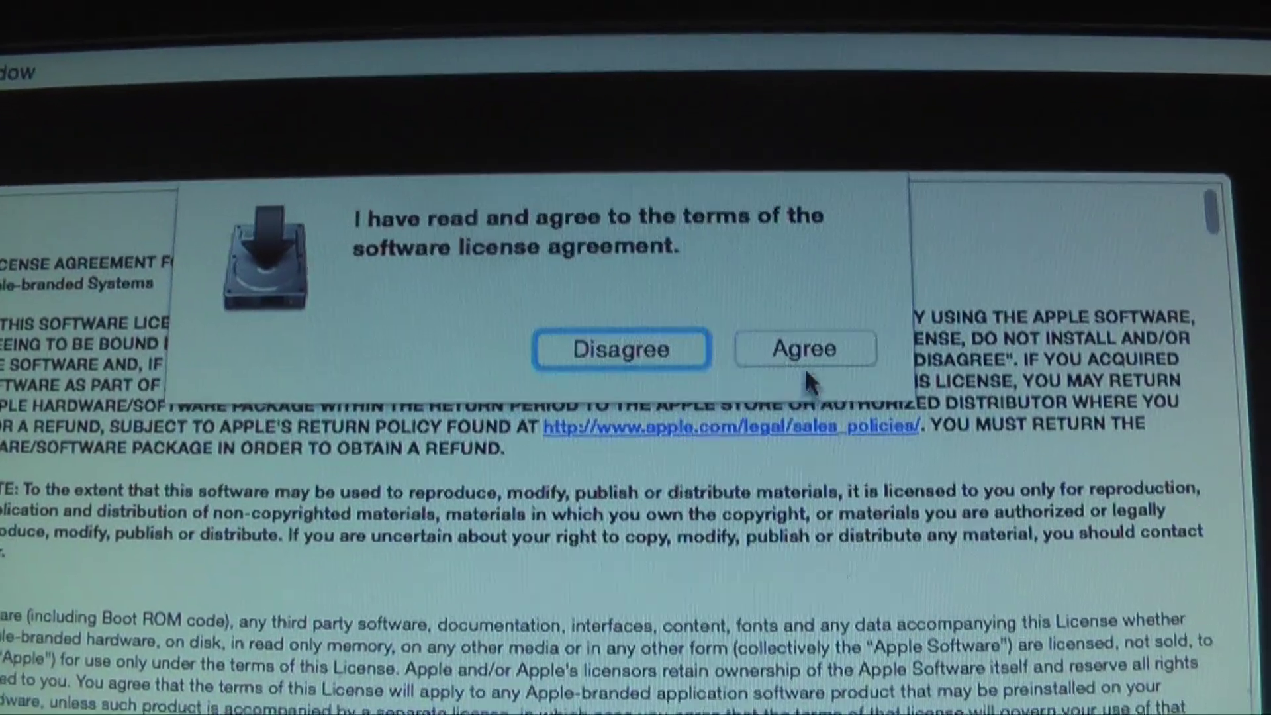
{"action": "left_click", "coordinate": [920, 178]}
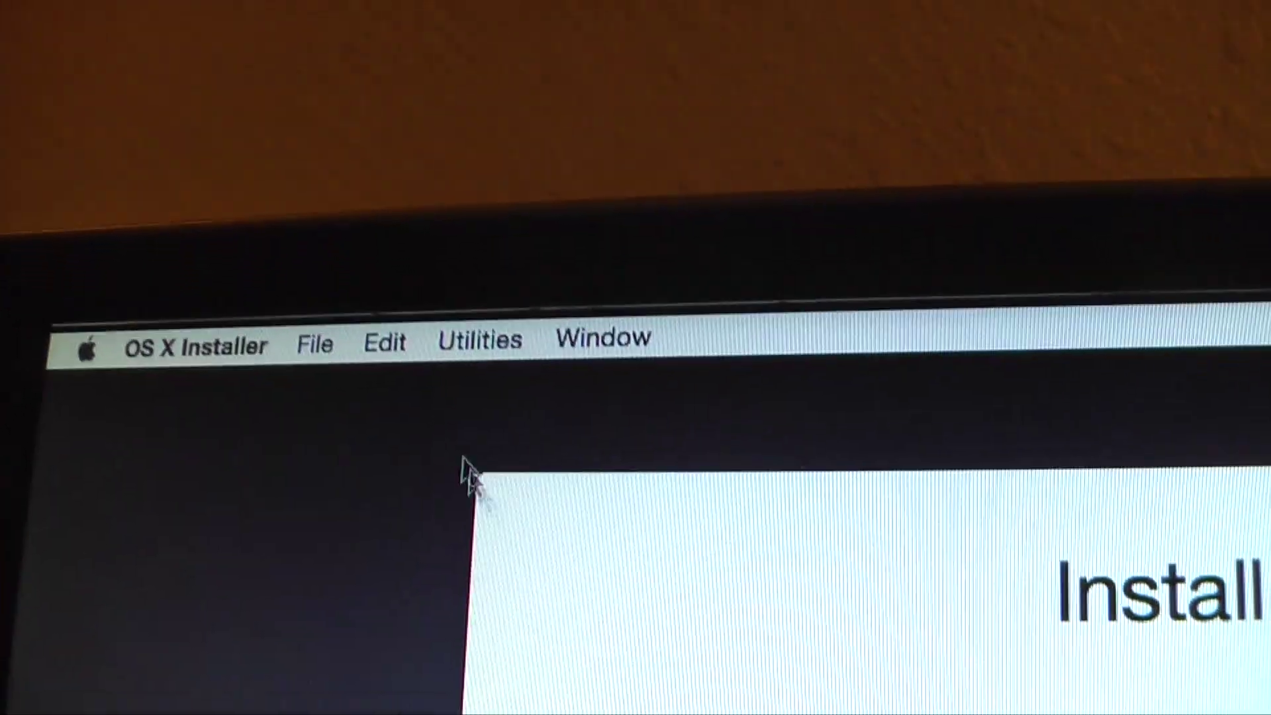
Launch Disk Utility and show partition options for the 160.04 GB internal drive.
{"action": "left_click", "coordinate": [596, 402]}
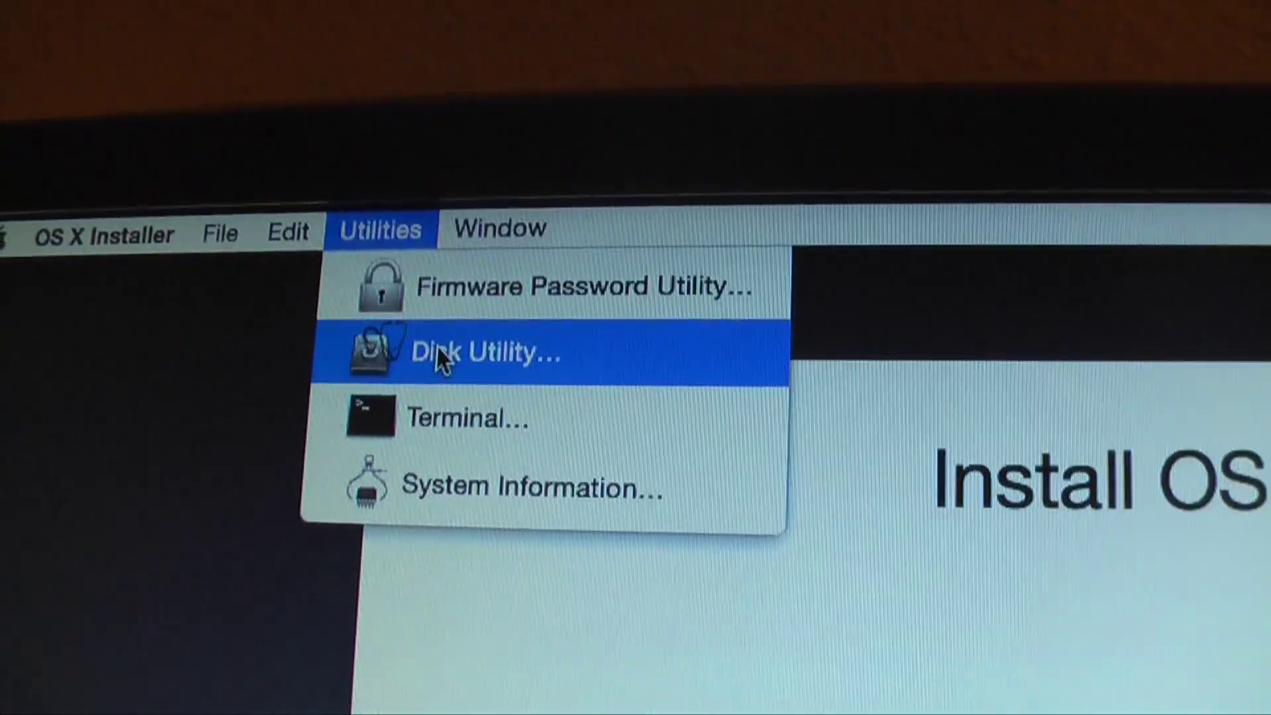
{"action": "left_click", "coordinate": [440, 364]}
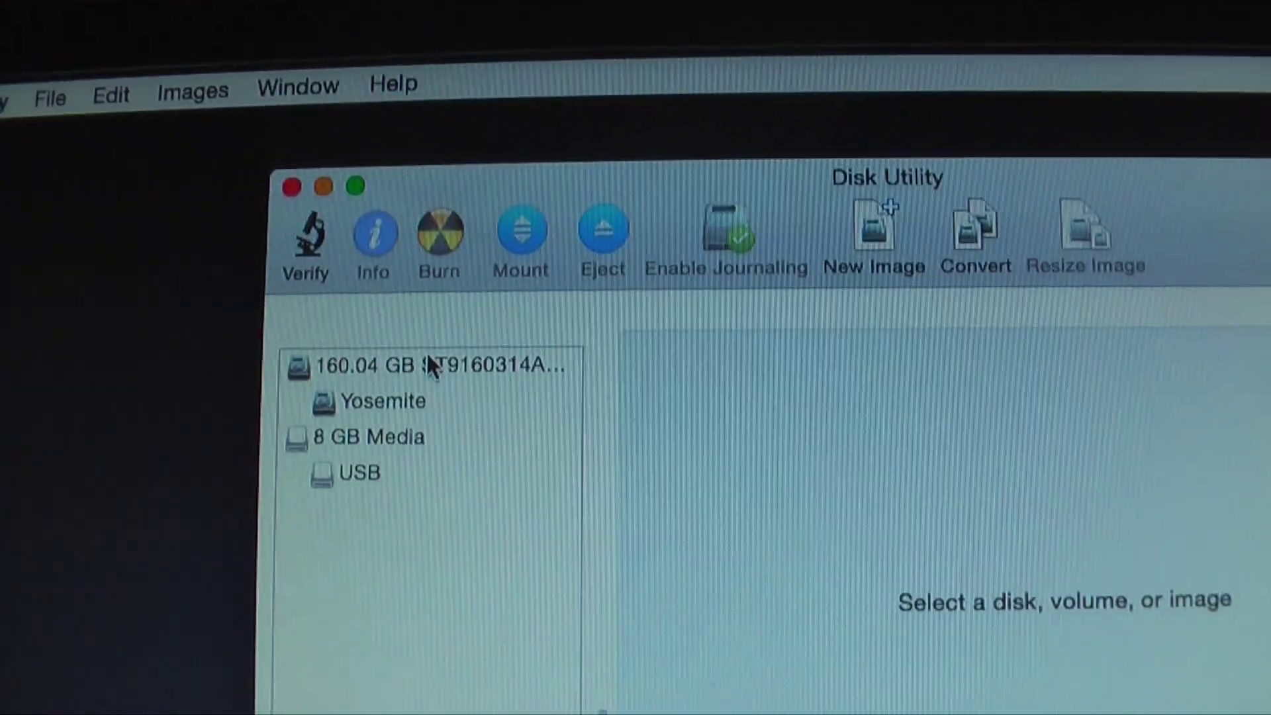
{"action": "left_click", "coordinate": [464, 386]}
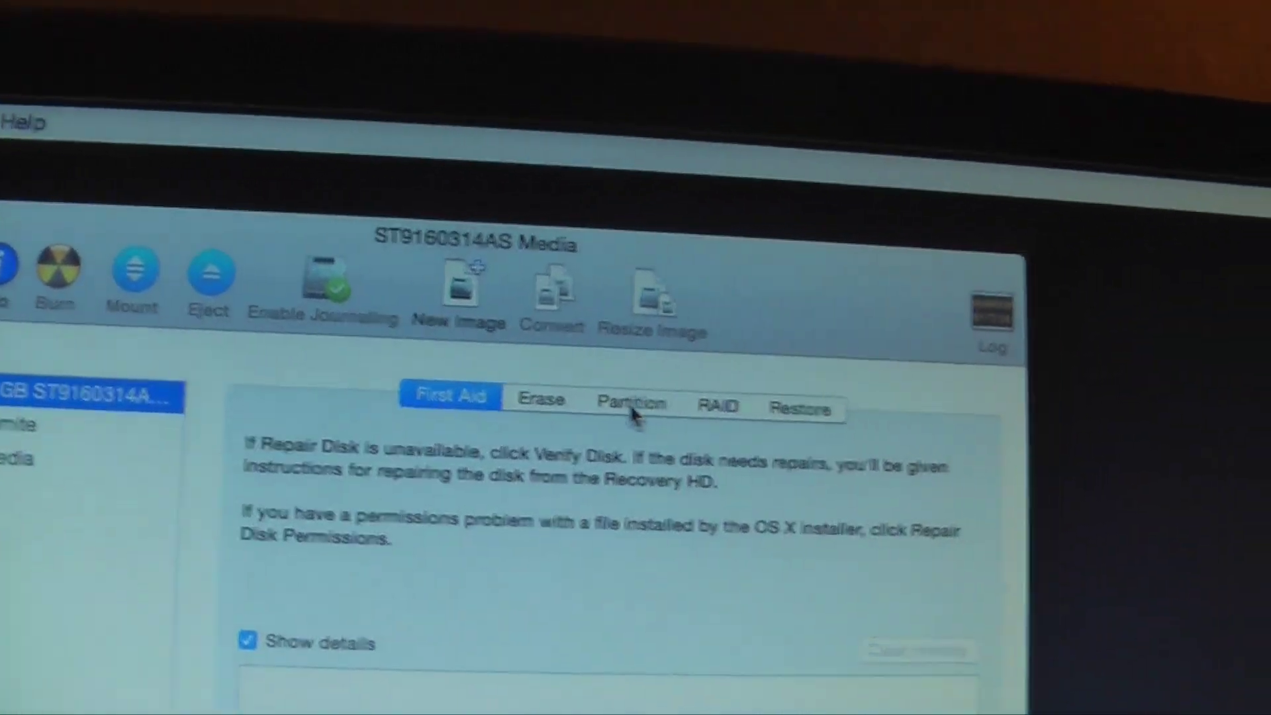
{"action": "left_click", "coordinate": [1022, 348]}
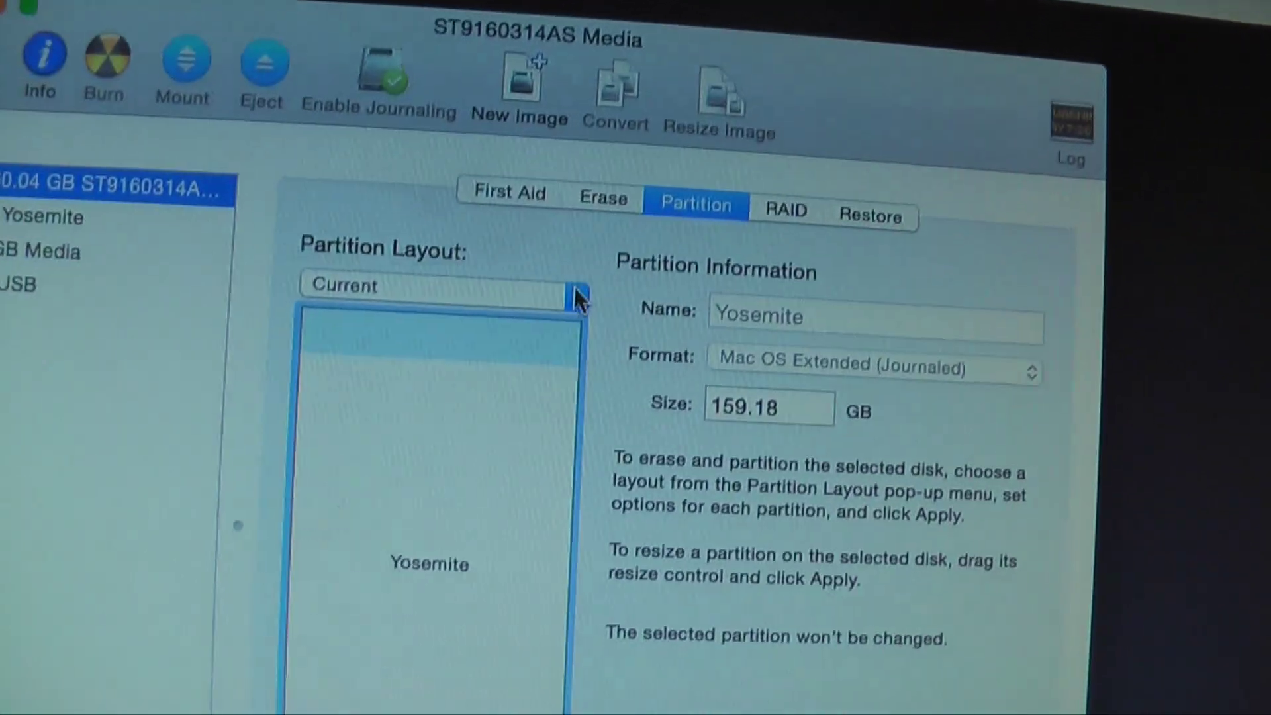
Lay the drive out as one partition named 'OS X' with a GUID Partition Table.
{"action": "left_click", "coordinate": [444, 418]}
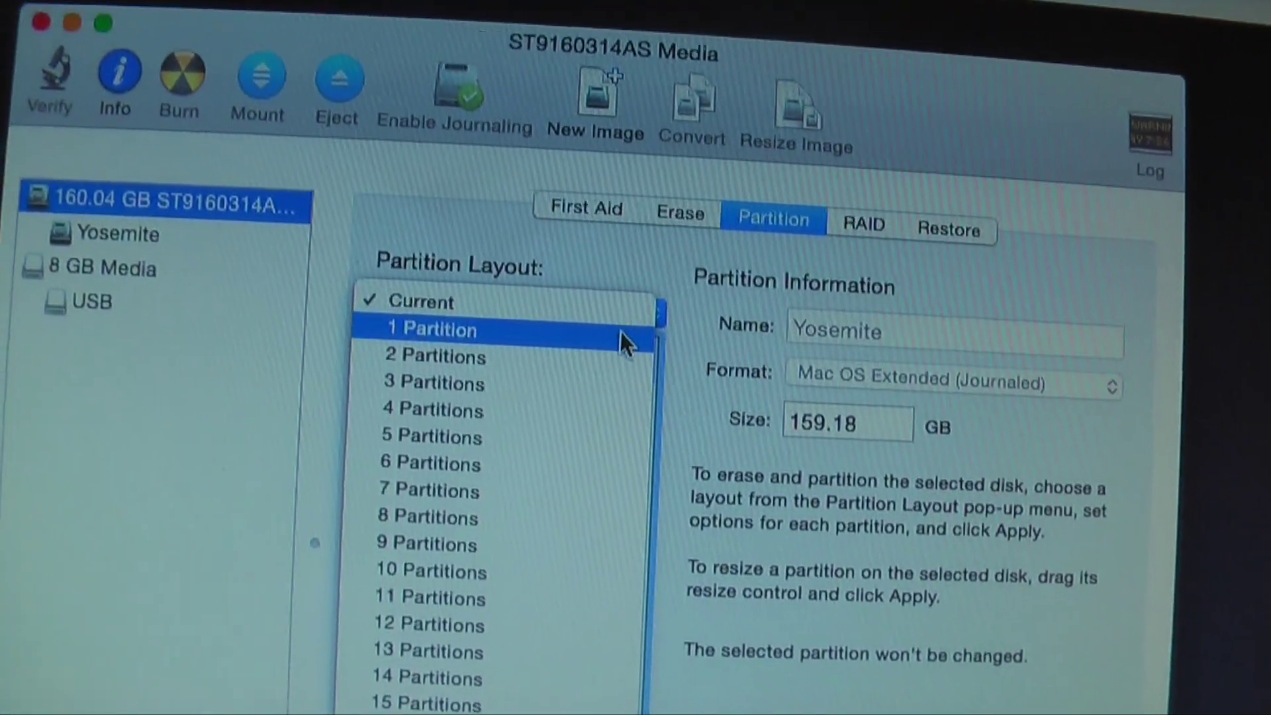
{"action": "left_click", "coordinate": [606, 307]}
{"action": "left_click", "coordinate": [855, 333]}
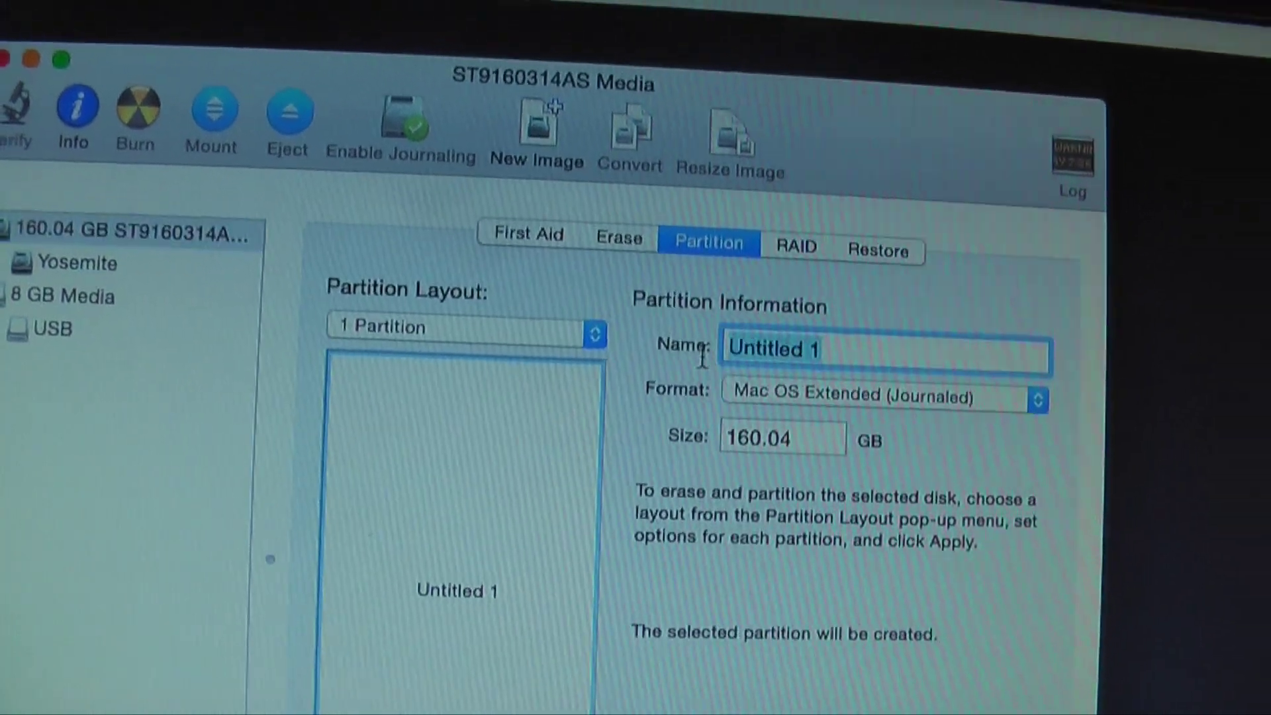
{"action": "type", "text": "OS"}
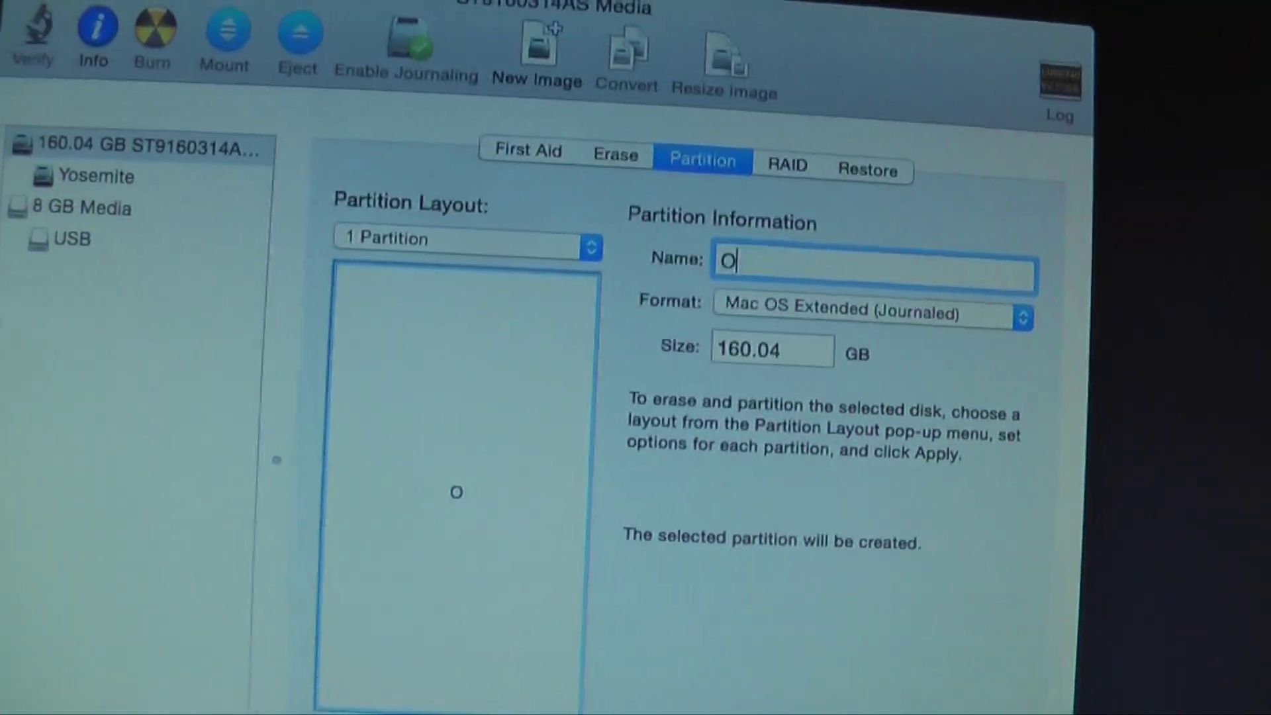
{"action": "type", "text": " X"}
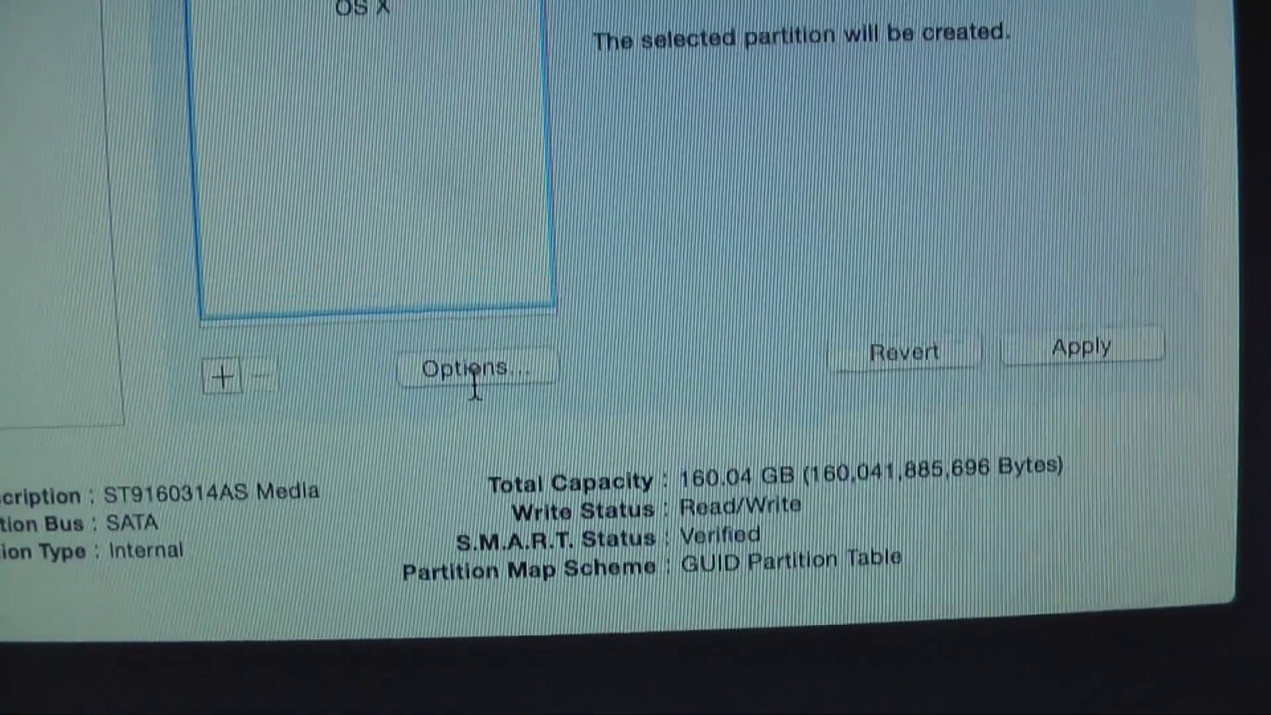
{"action": "left_click", "coordinate": [481, 447]}
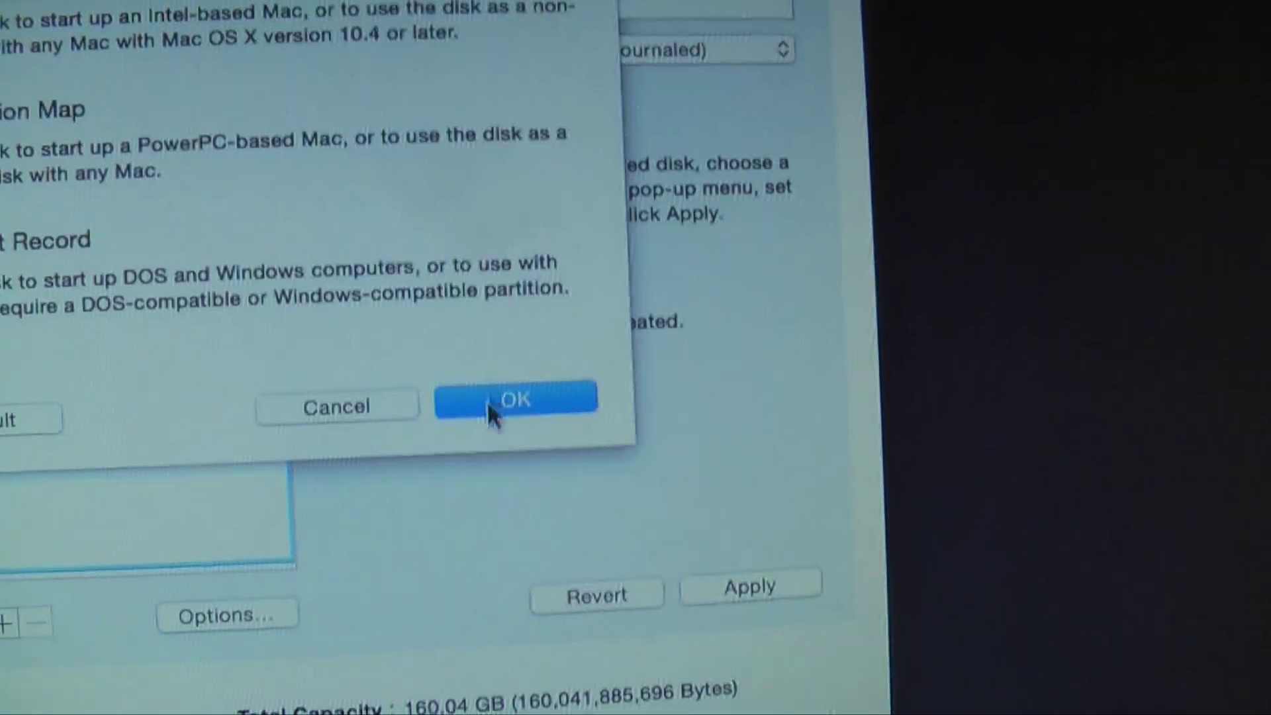
{"action": "left_click", "coordinate": [487, 417]}
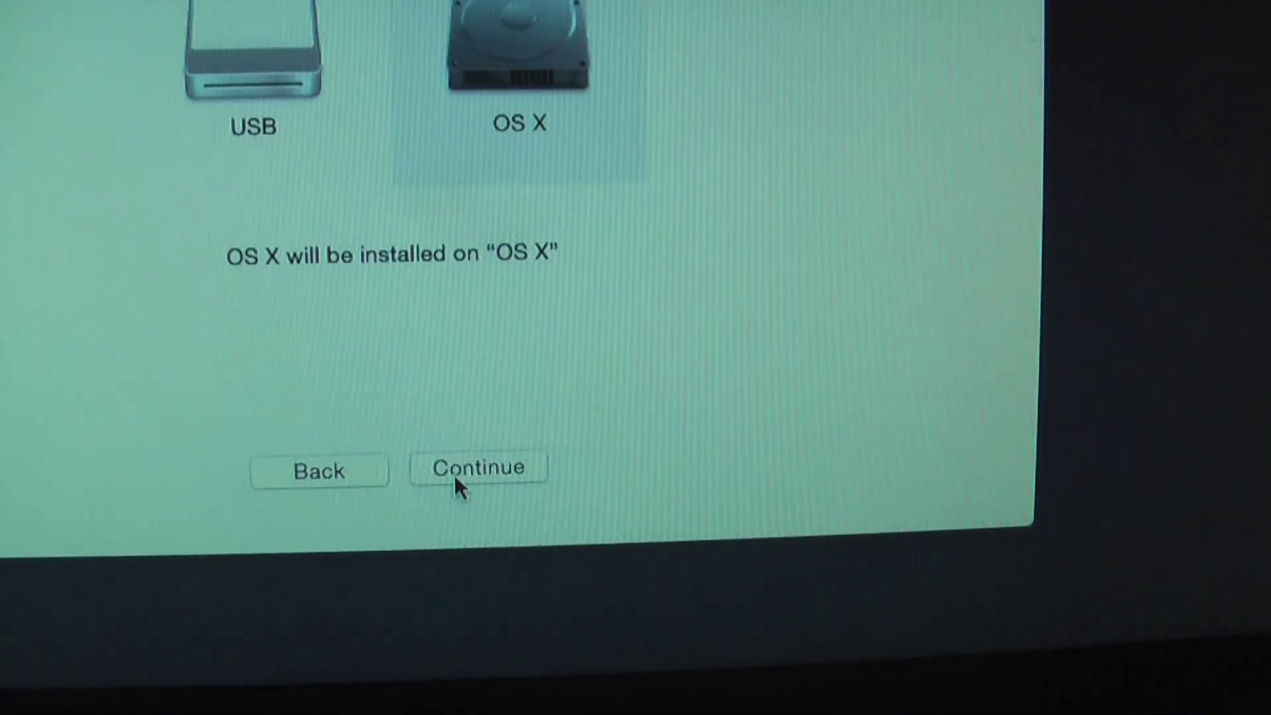
Install OS X onto the OS X volume, choosing United States, U.S. keyboard, and no Wi-Fi.
{"action": "left_click", "coordinate": [490, 570]}
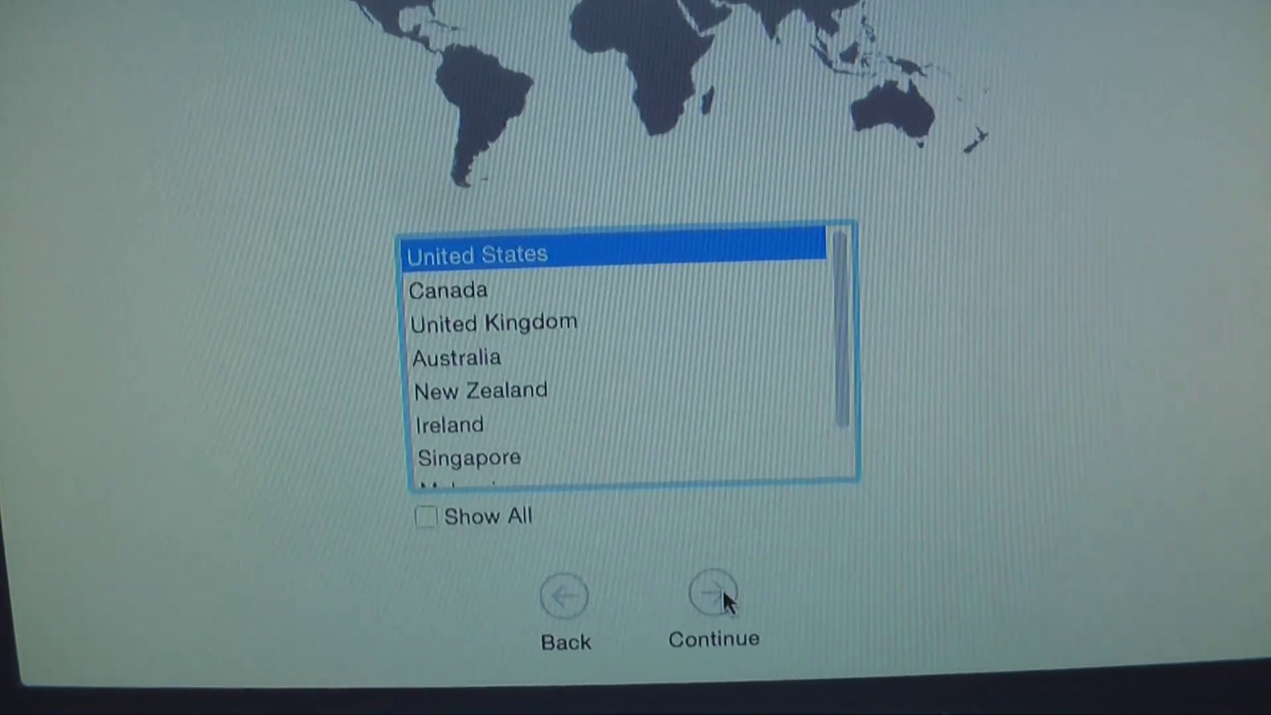
{"action": "left_click", "coordinate": [718, 619]}
{"action": "left_click", "coordinate": [752, 633]}
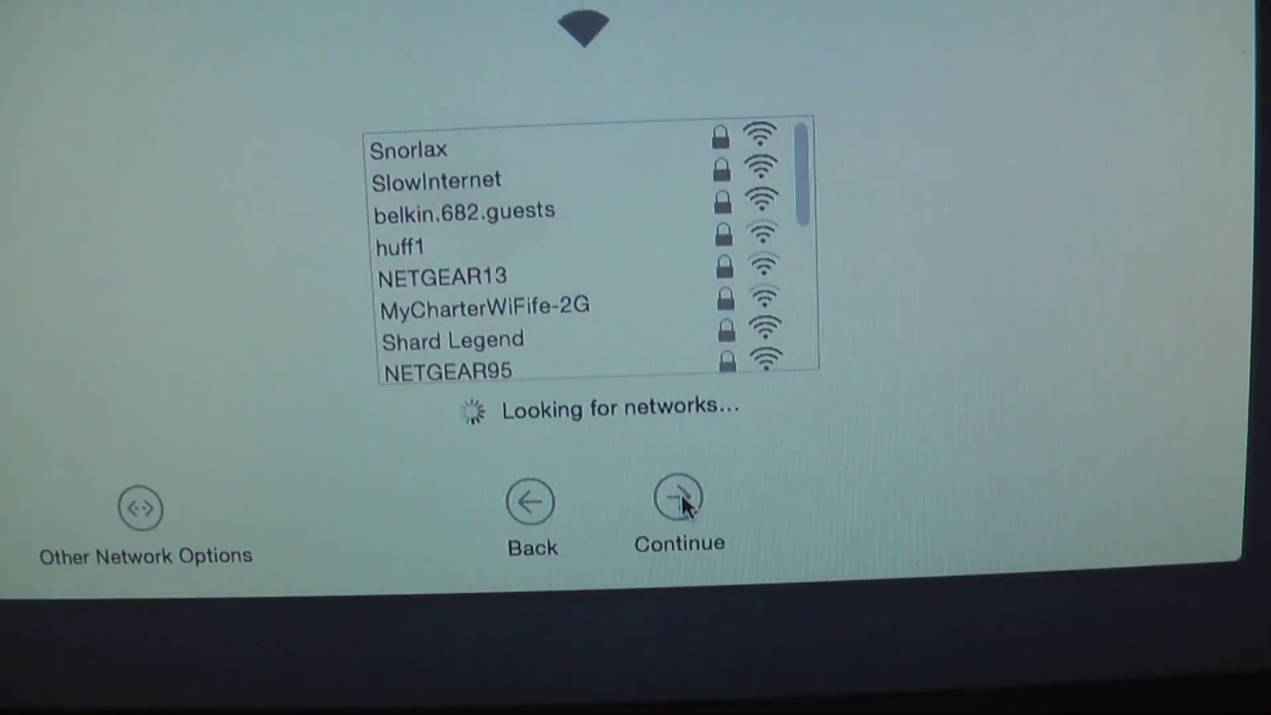
{"action": "left_click", "coordinate": [720, 586]}
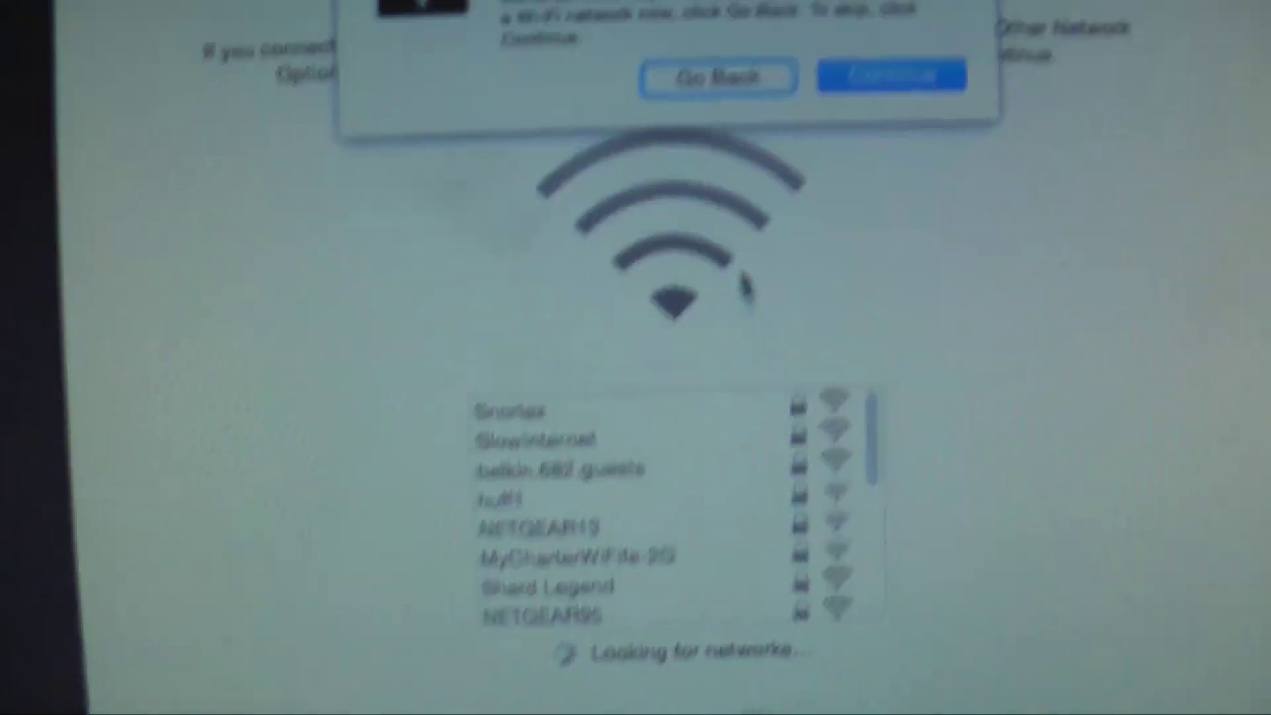
{"action": "left_click", "coordinate": [825, 282]}
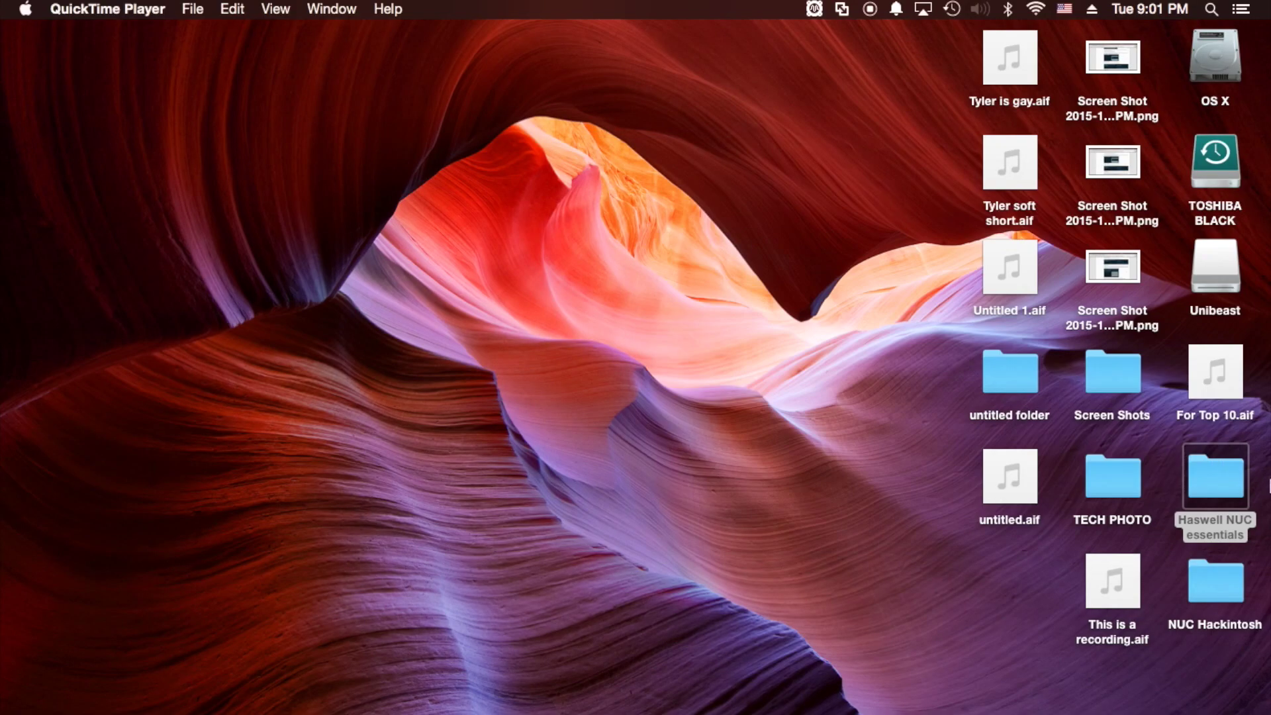
Launch the Clover_v2.3k_r3270 package installer from the NUC Hackintosh folder.
{"action": "key", "text": "super+o"}
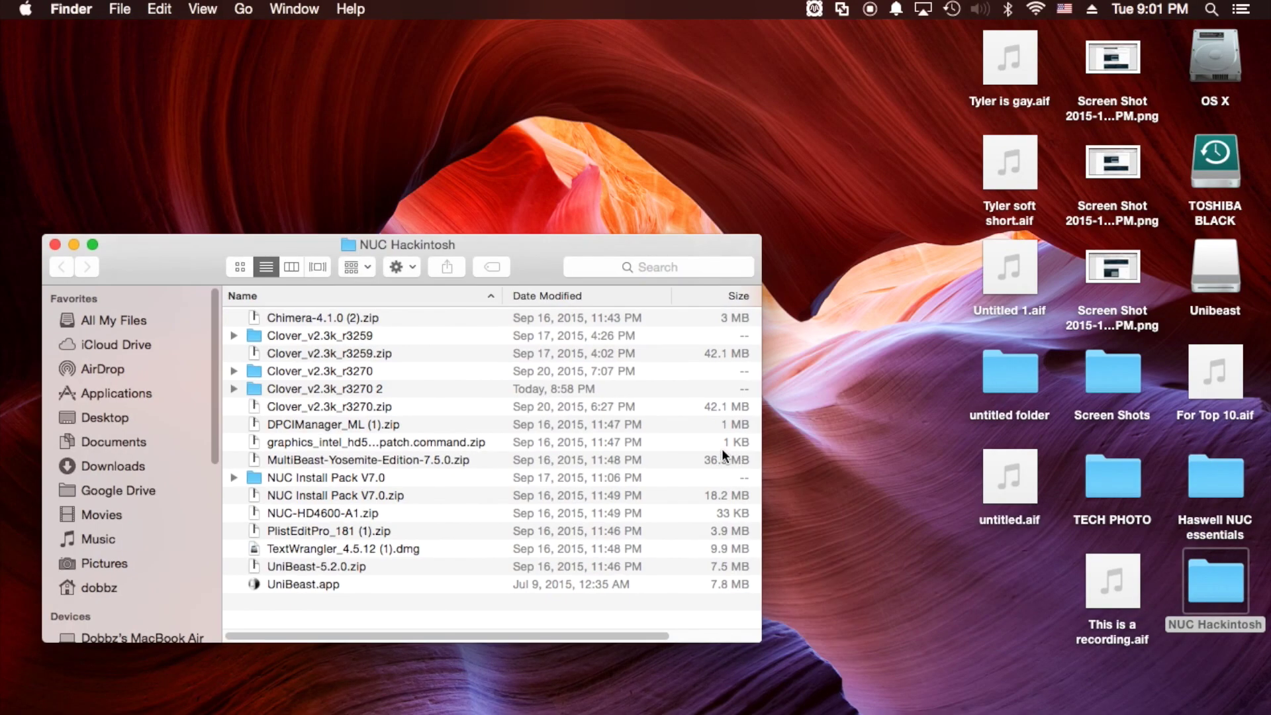
{"action": "double_click", "coordinate": [343, 389]}
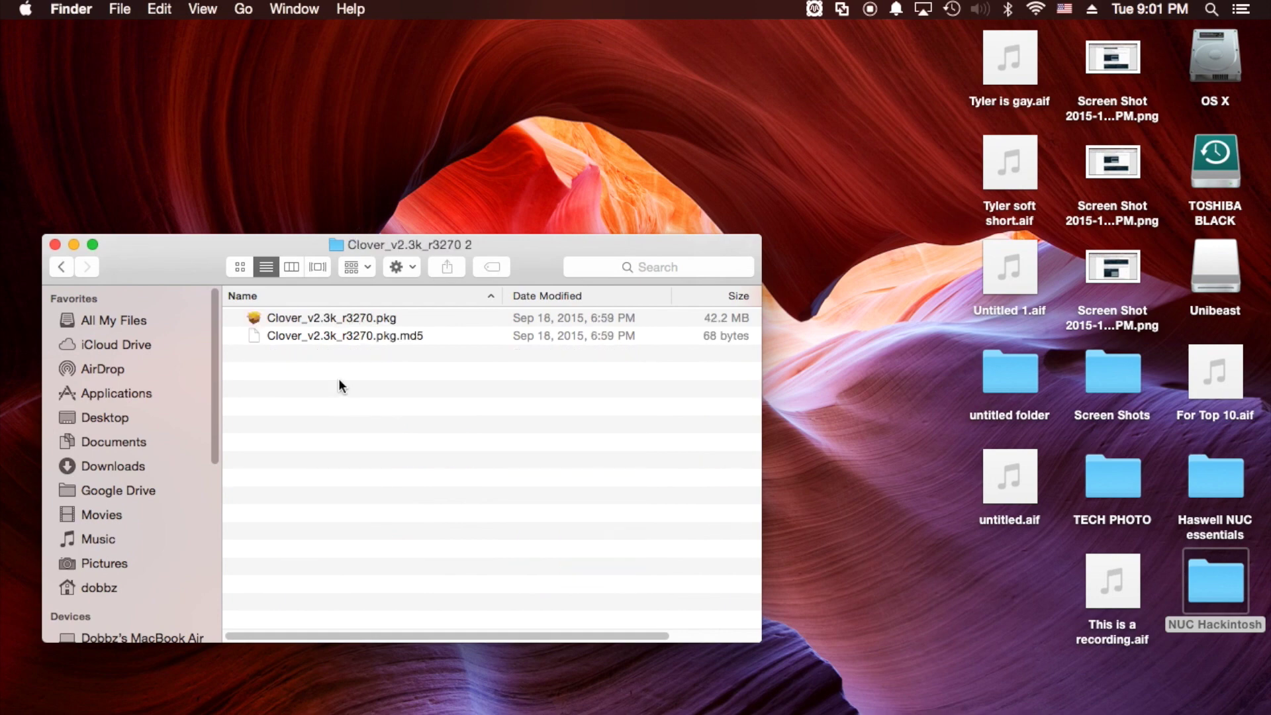
{"action": "double_click", "coordinate": [341, 319]}
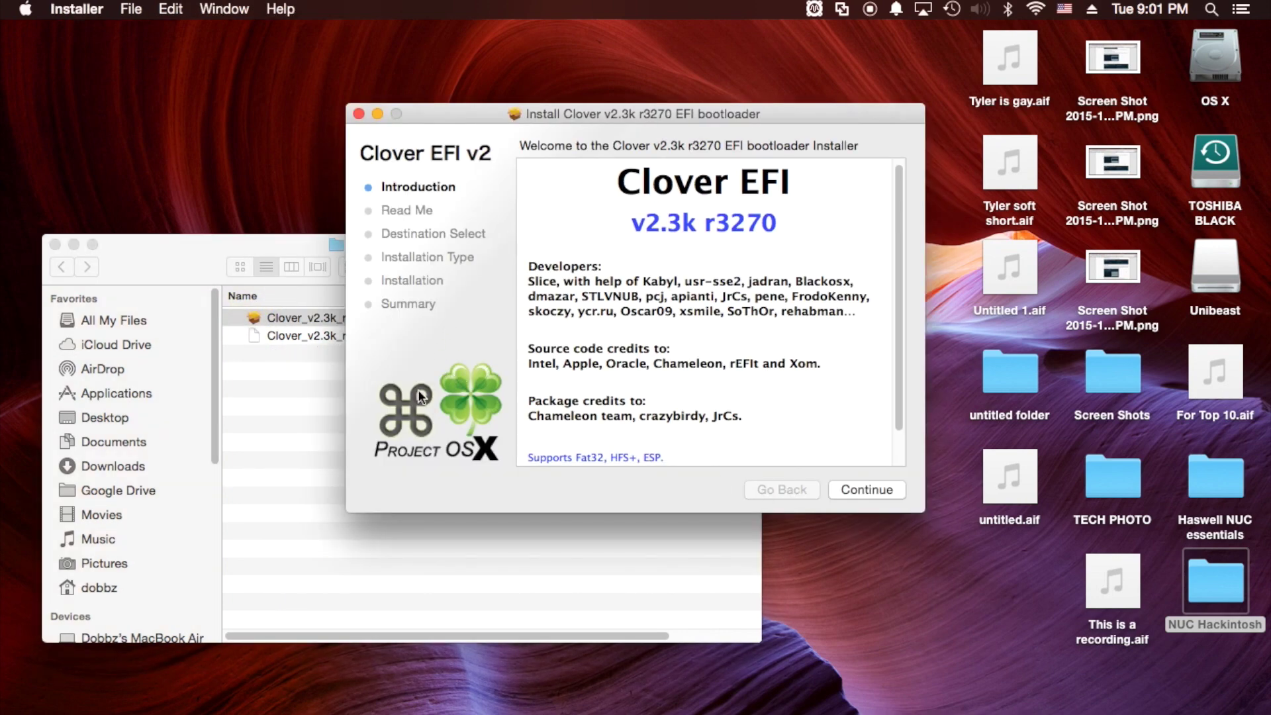
{"action": "left_click", "coordinate": [65, 245]}
{"action": "left_click", "coordinate": [55, 244]}
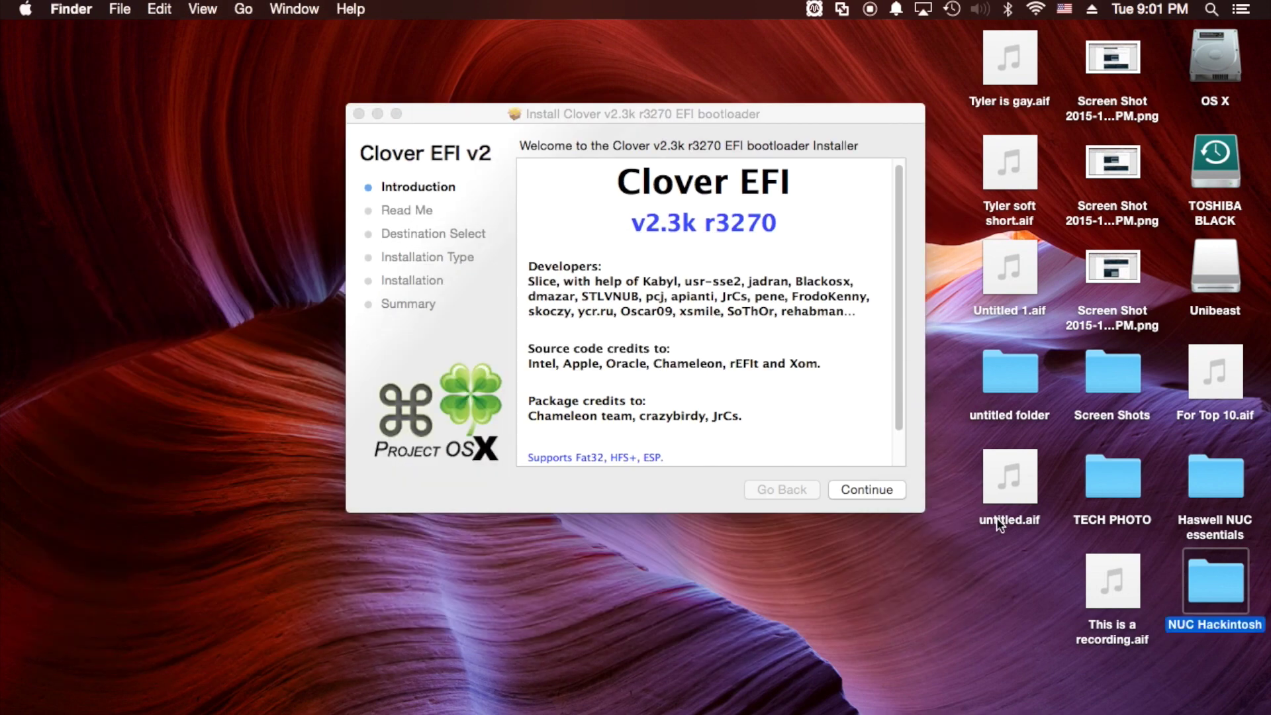
Set the Unibeast disk as Clover's install location and bring up the install options.
{"action": "left_click", "coordinate": [881, 492]}
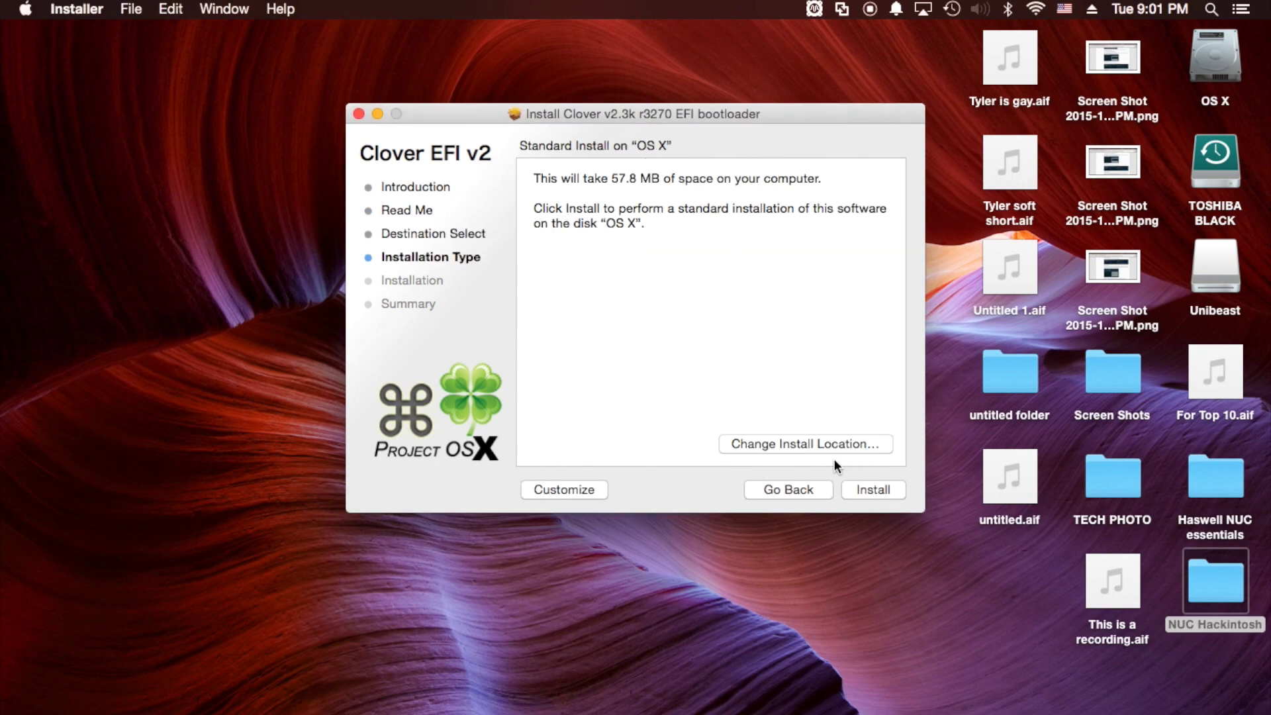
{"action": "left_click", "coordinate": [788, 448]}
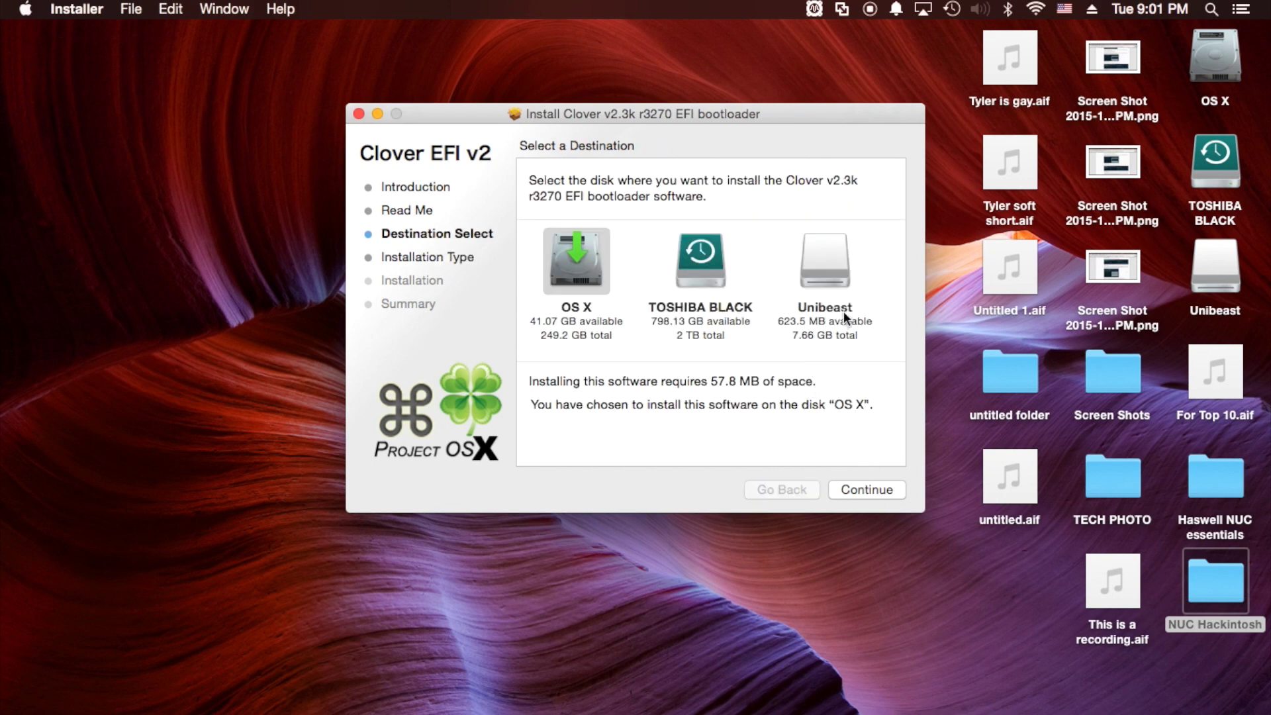
{"action": "mouse_move", "coordinate": [802, 318]}
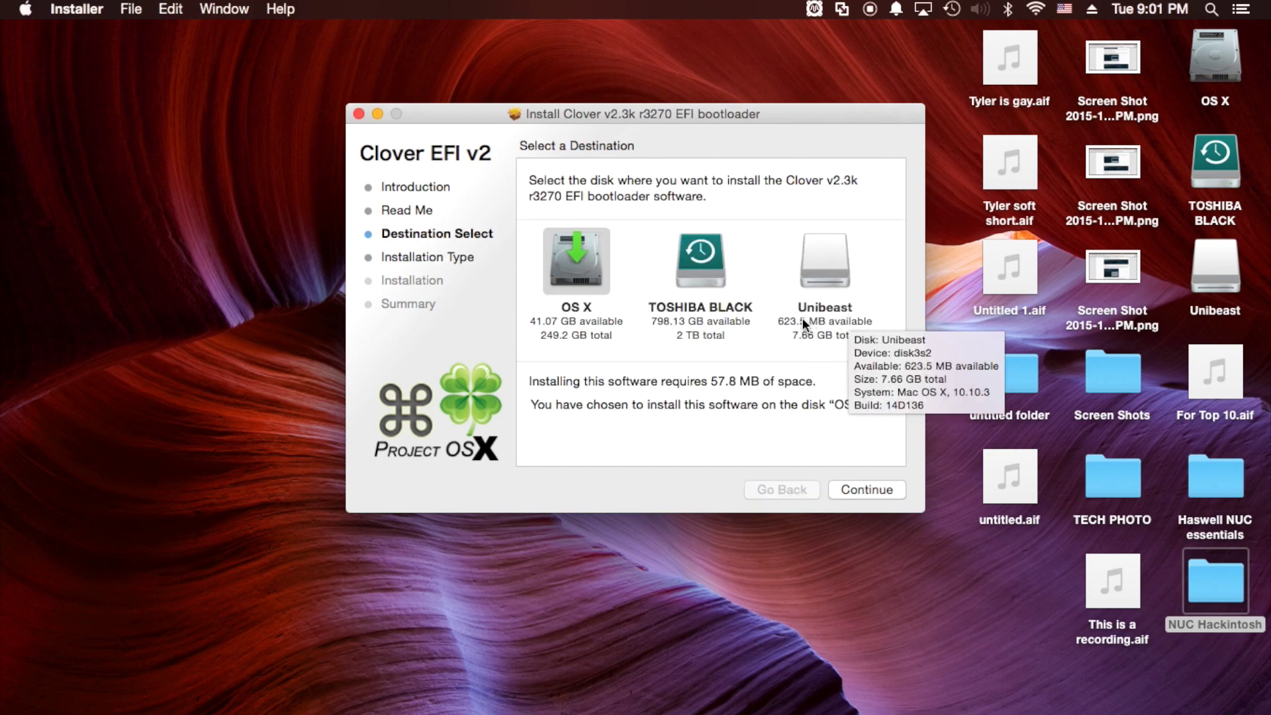
{"action": "left_click", "coordinate": [829, 277]}
{"action": "left_click", "coordinate": [857, 489]}
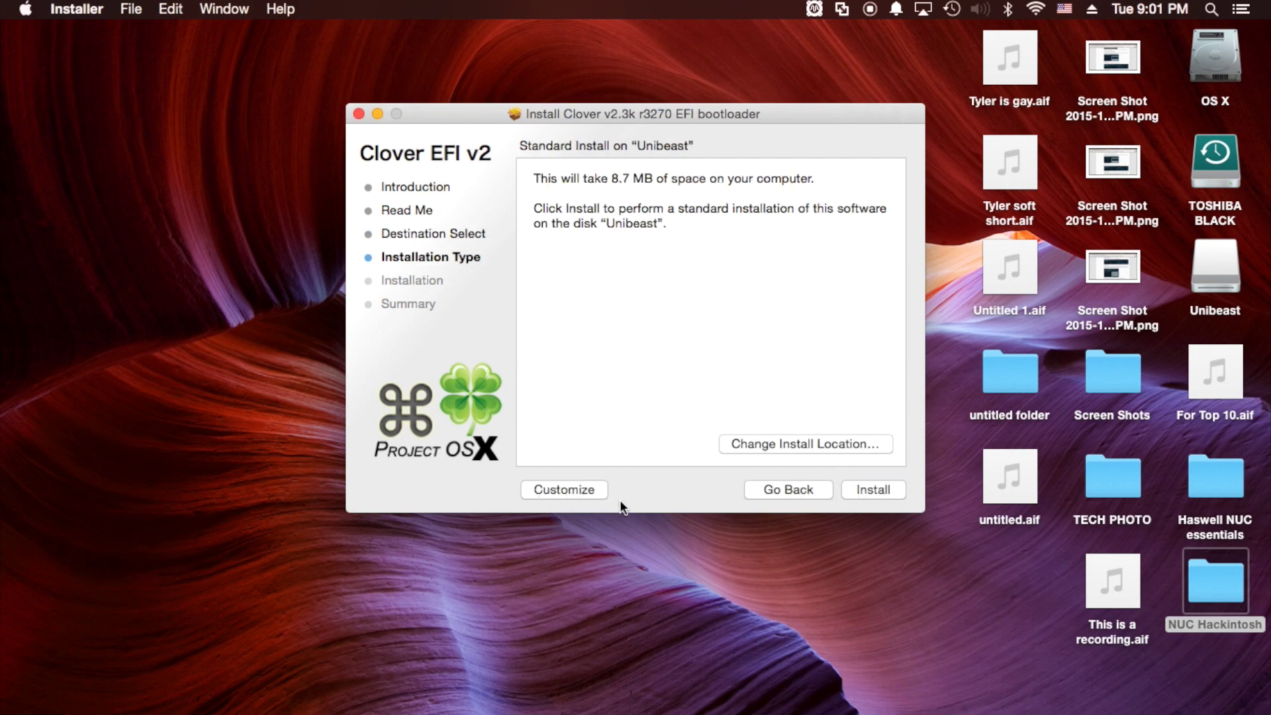
{"action": "left_click", "coordinate": [551, 491]}
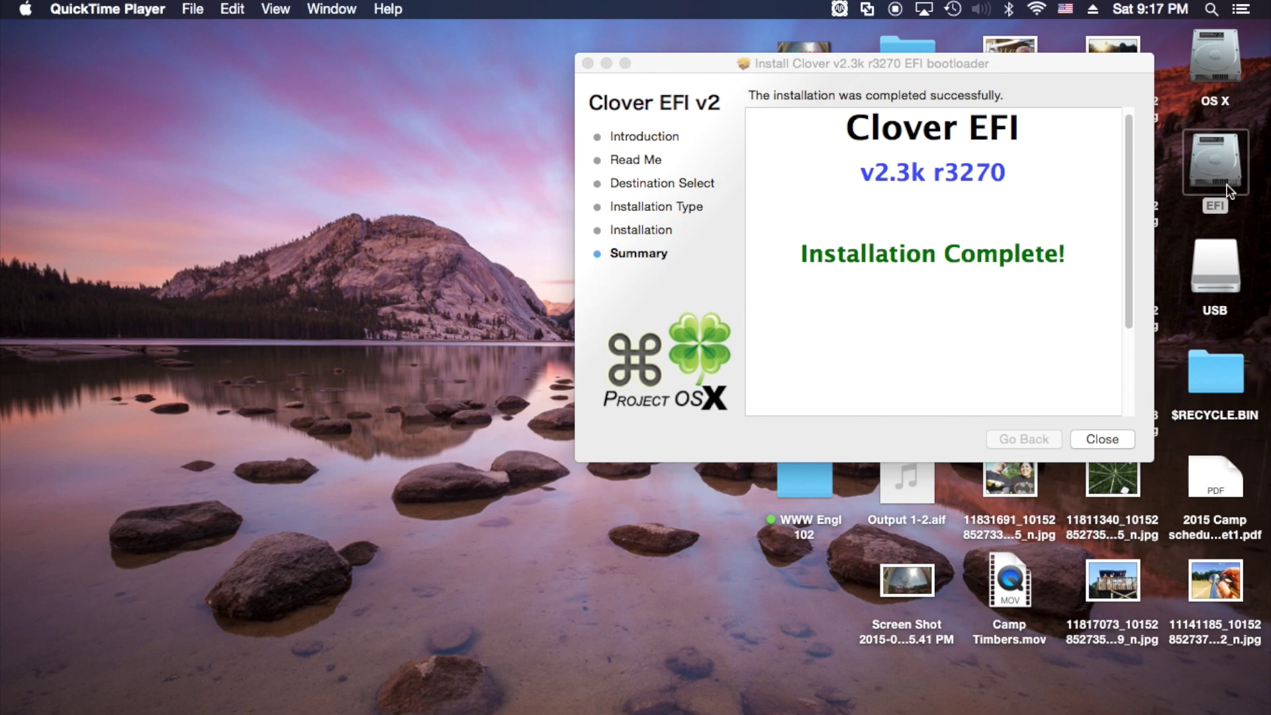
Open the CLOVER folder inside the EFI volume's EFI folder.
{"action": "double_click", "coordinate": [1210, 163]}
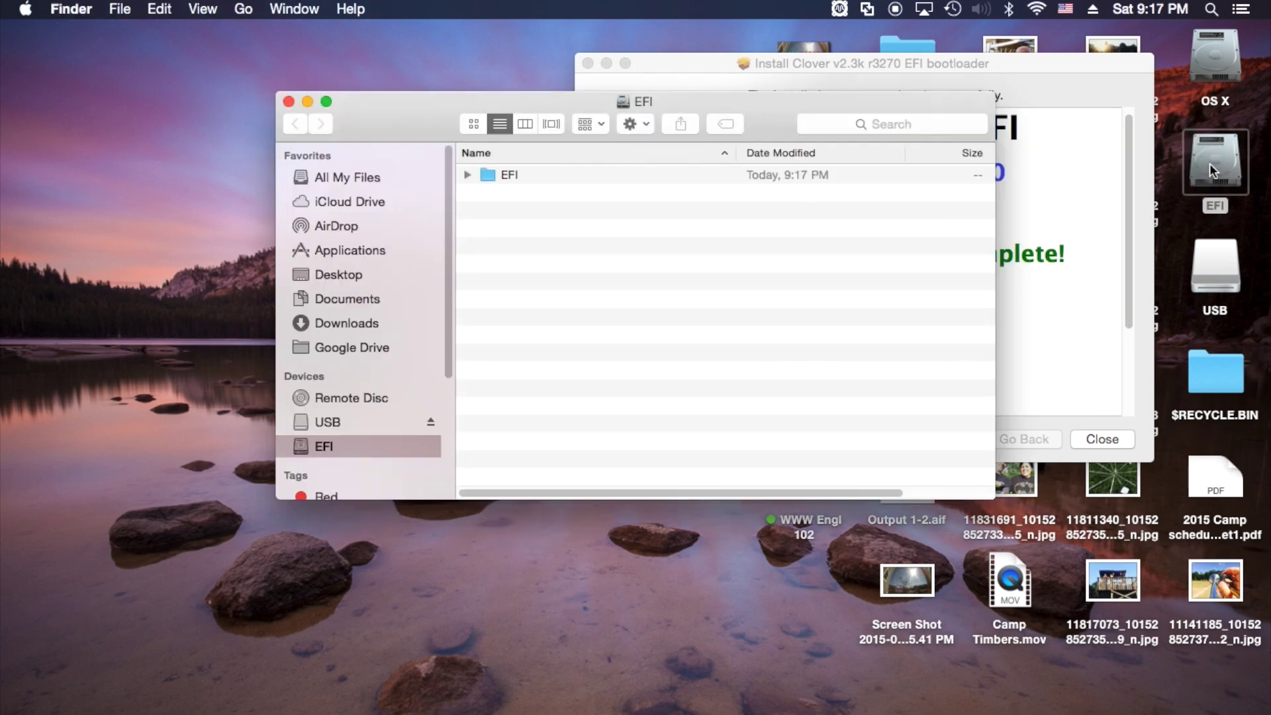
{"action": "left_click_drag", "start_coordinate": [758, 105], "coordinate": [575, 196]}
{"action": "left_click", "coordinate": [311, 265]}
{"action": "double_click", "coordinate": [311, 268]}
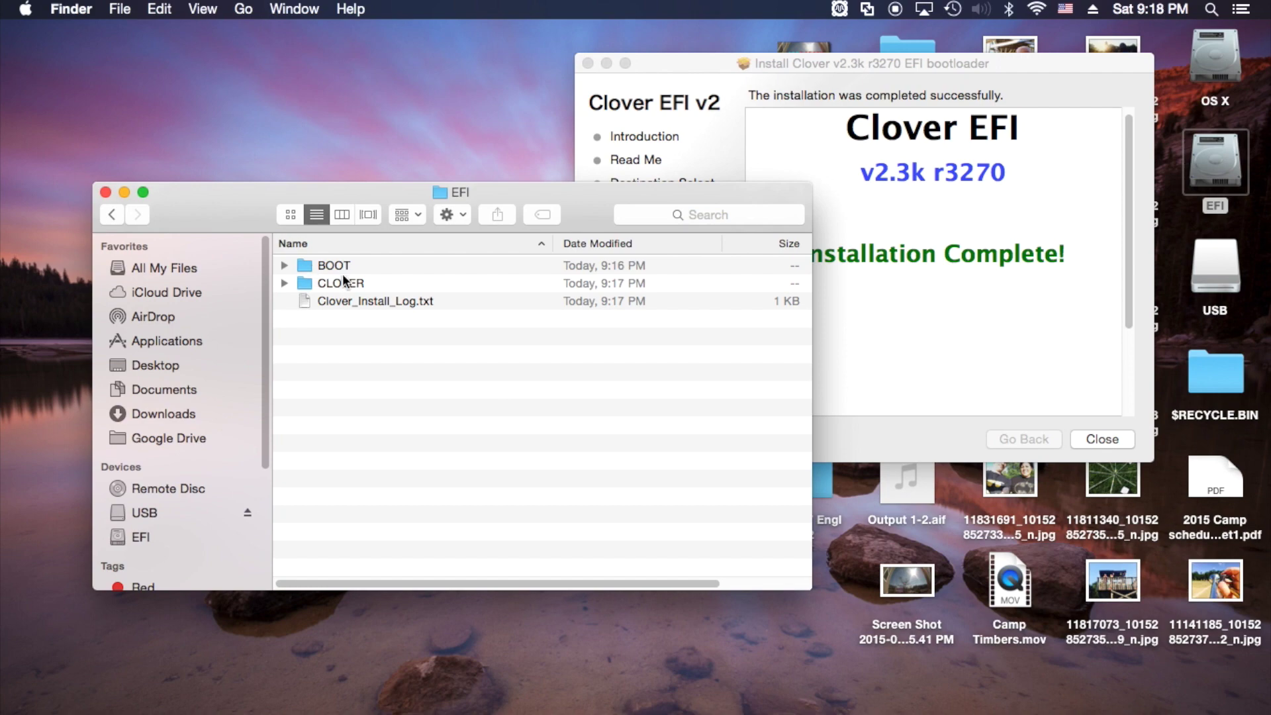
{"action": "double_click", "coordinate": [336, 282]}
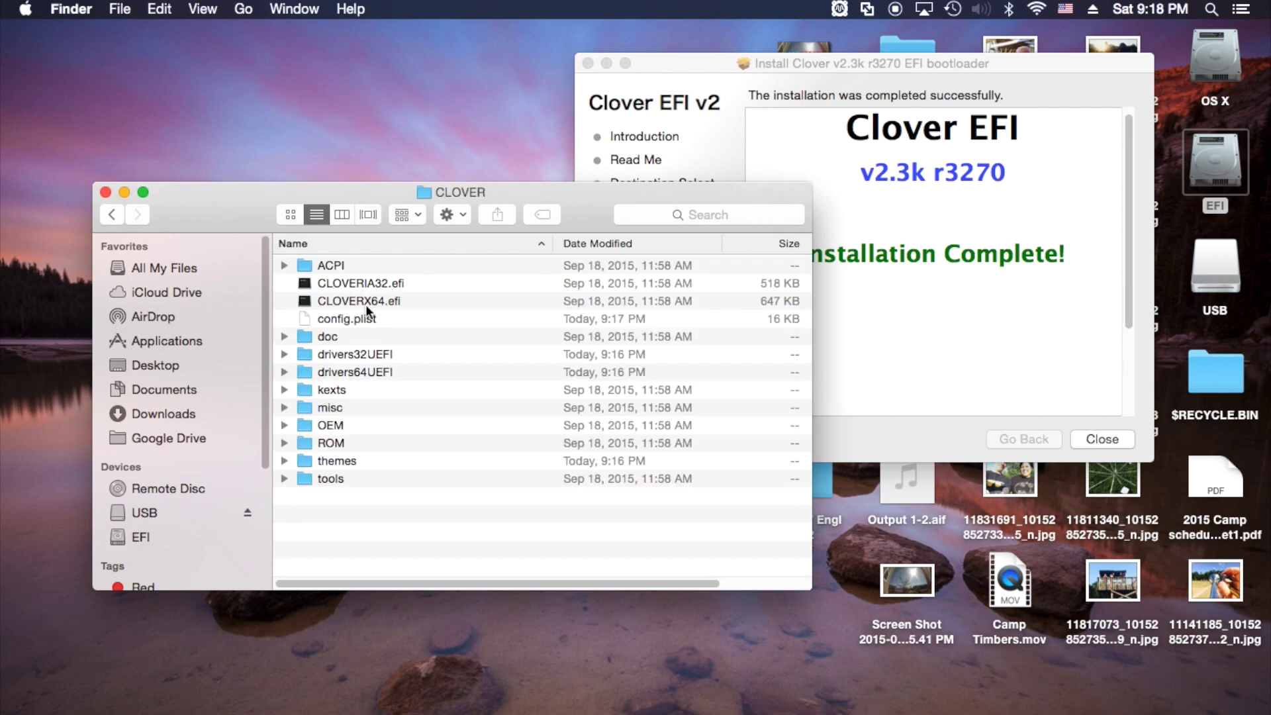
Open the USB drive's NUC Hackintosh > Haswell NUC essentials folder.
{"action": "left_click", "coordinate": [1217, 269]}
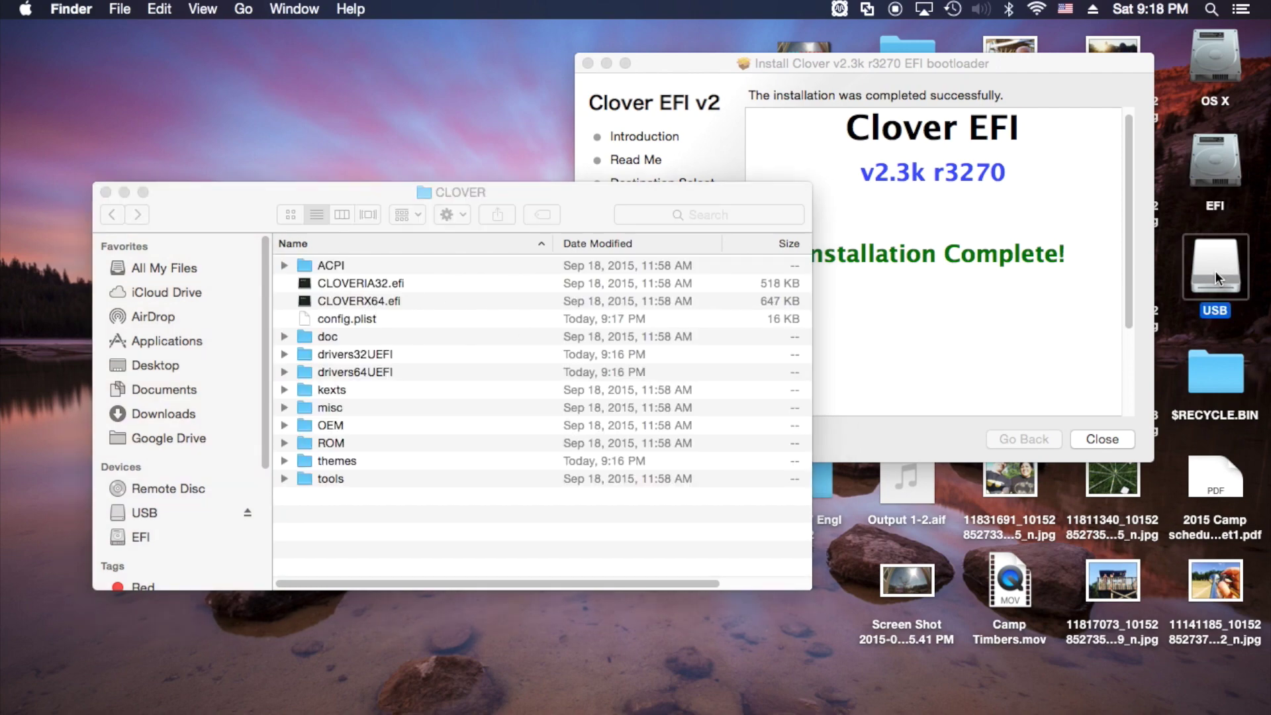
{"action": "double_click", "coordinate": [1216, 273]}
{"action": "left_click_drag", "start_coordinate": [434, 132], "coordinate": [640, 221]}
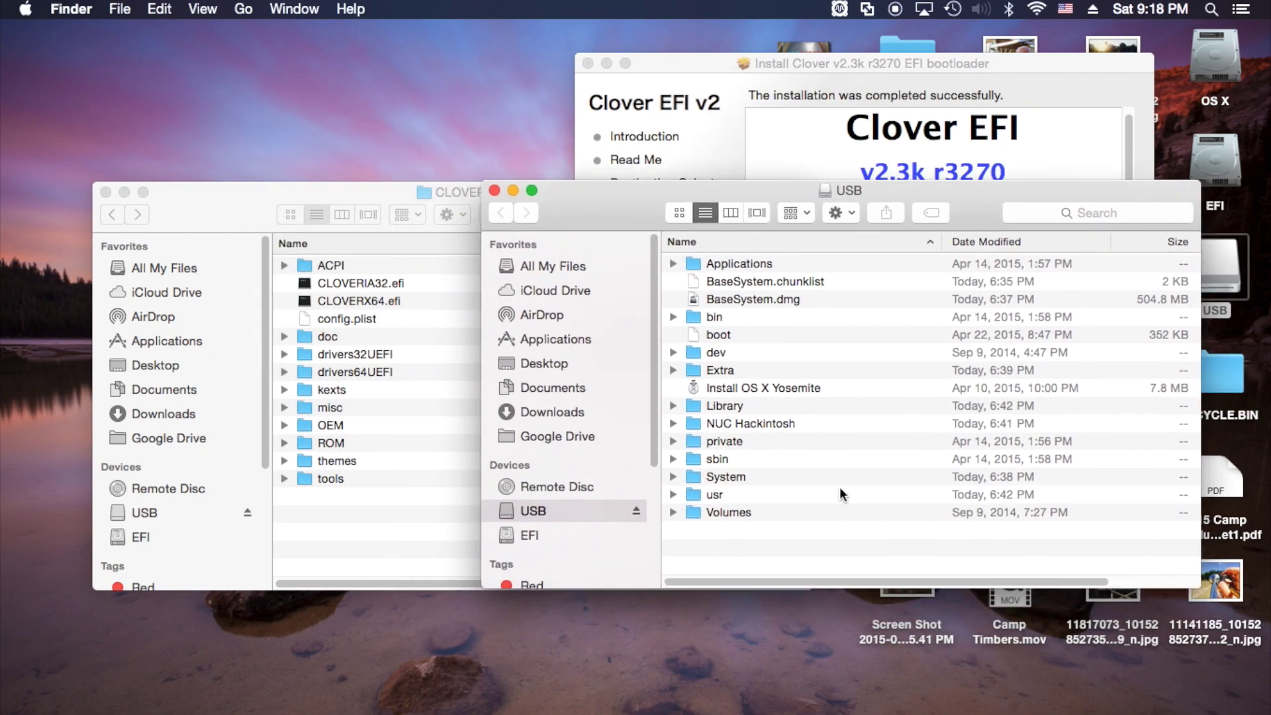
{"action": "double_click", "coordinate": [769, 424]}
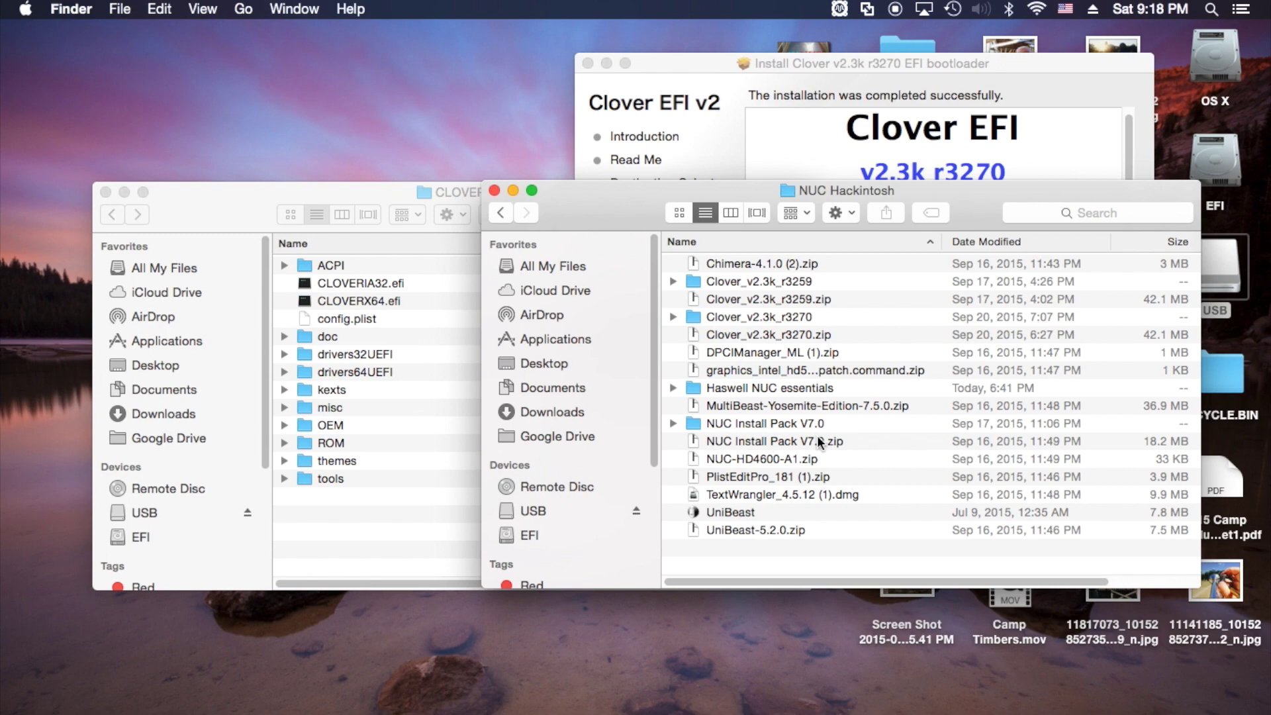
{"action": "double_click", "coordinate": [790, 386]}
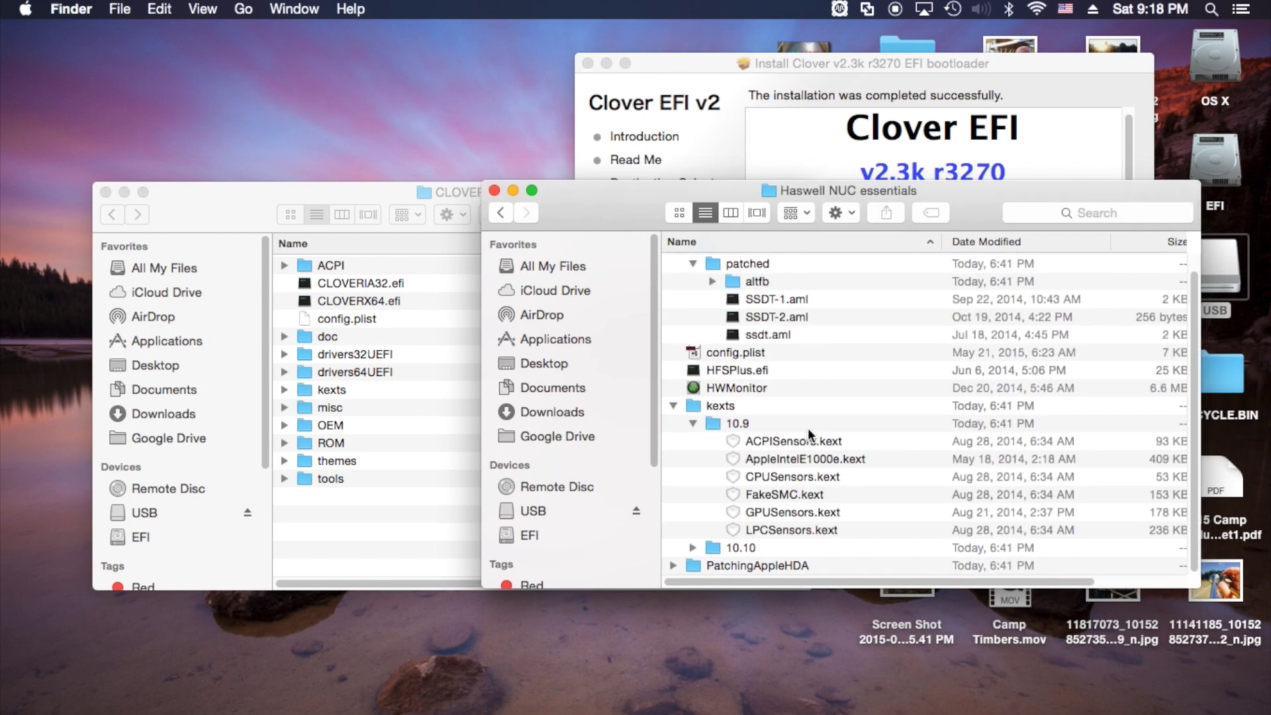
Copy all Haswell NUC essentials into CLOVER, merging the ACPI folder, and close both windows.
{"action": "key", "text": "super+a"}
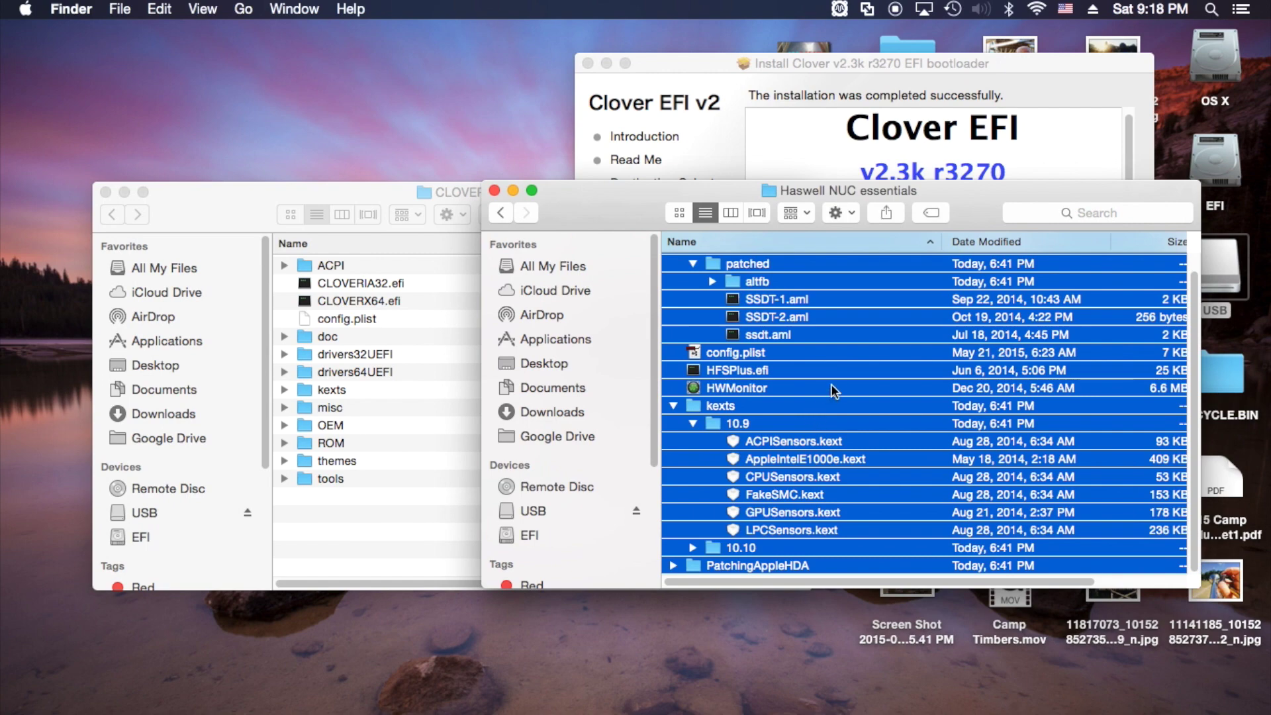
{"action": "left_click_drag", "start_coordinate": [829, 386], "coordinate": [411, 514]}
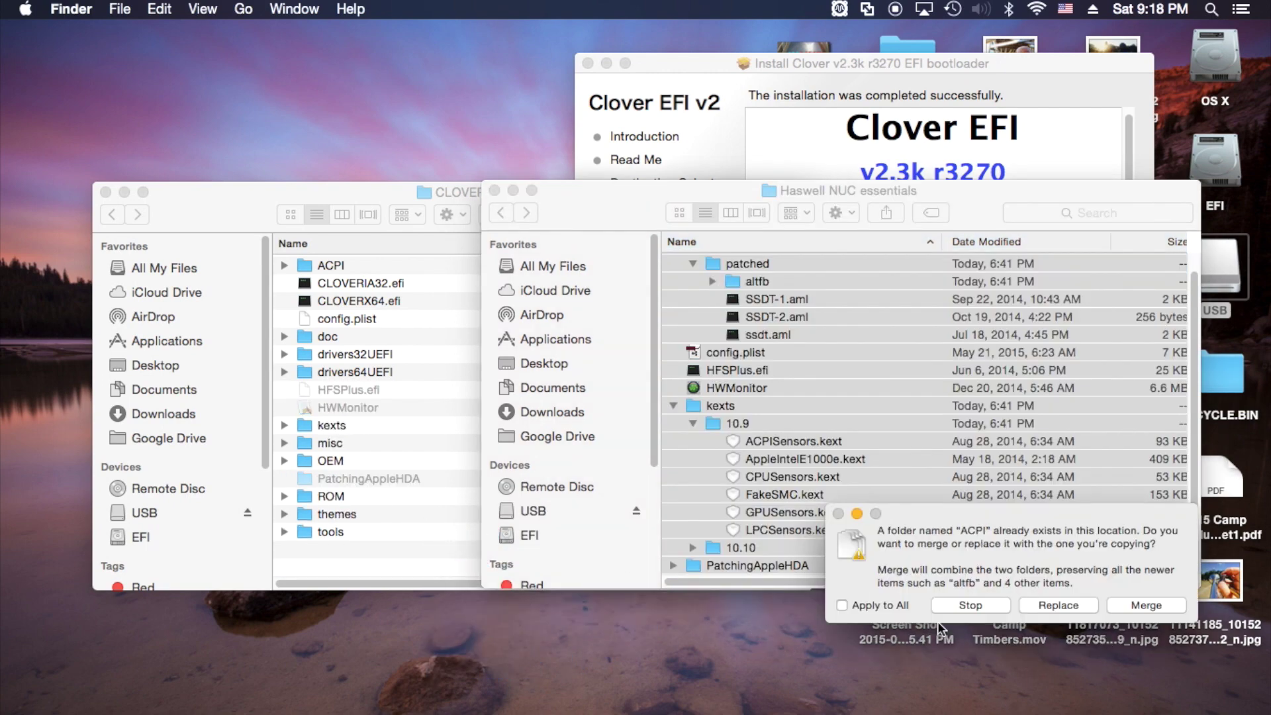
{"action": "left_click", "coordinate": [1056, 605]}
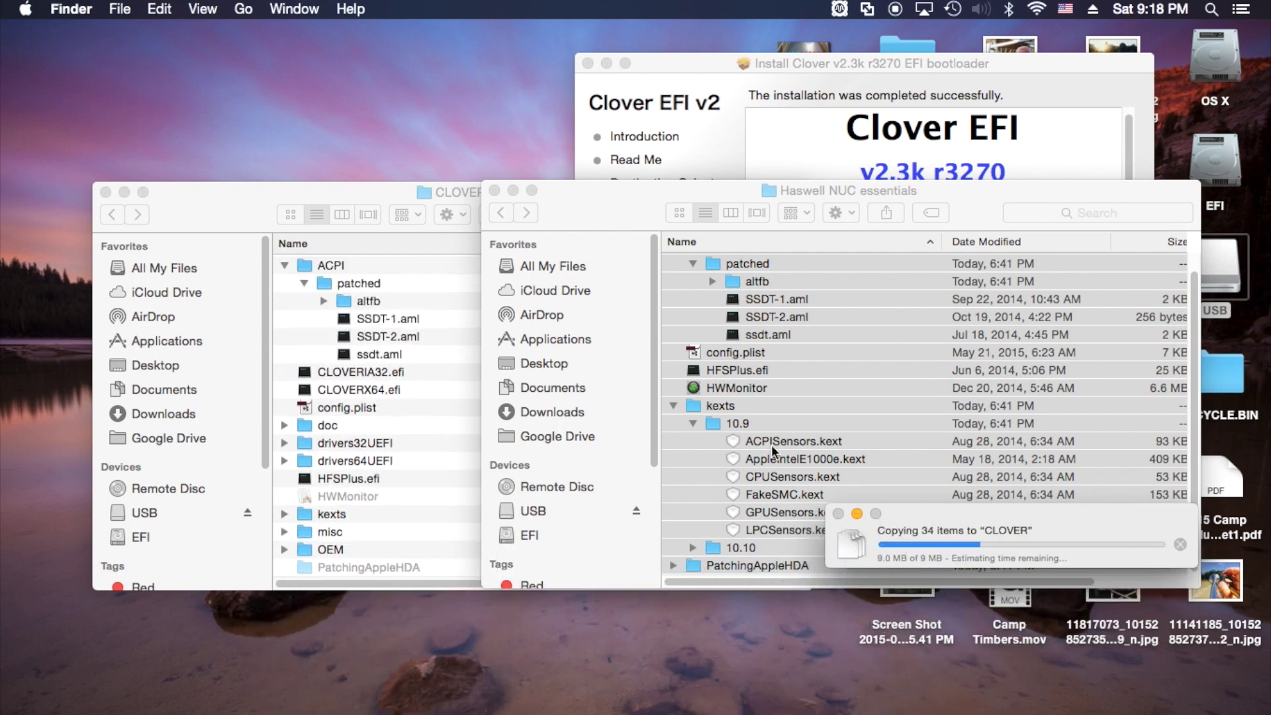
{"action": "key", "text": "super+a"}
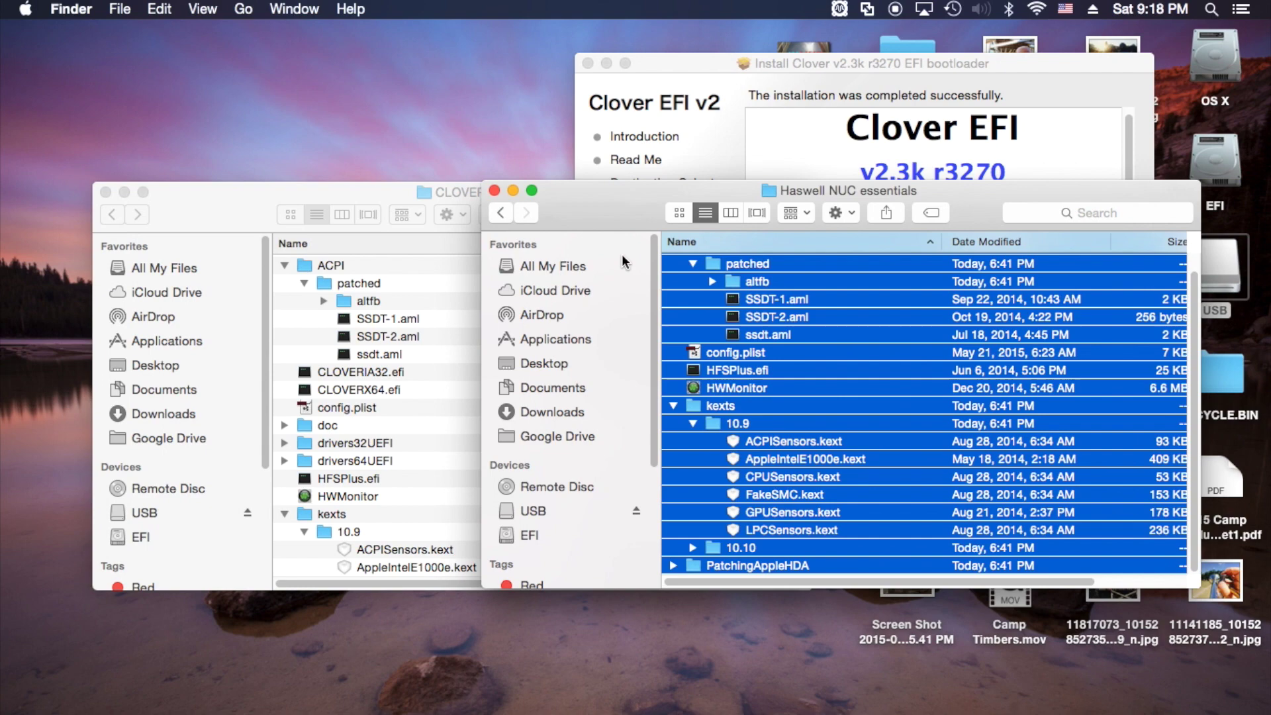
{"action": "left_click", "coordinate": [494, 190]}
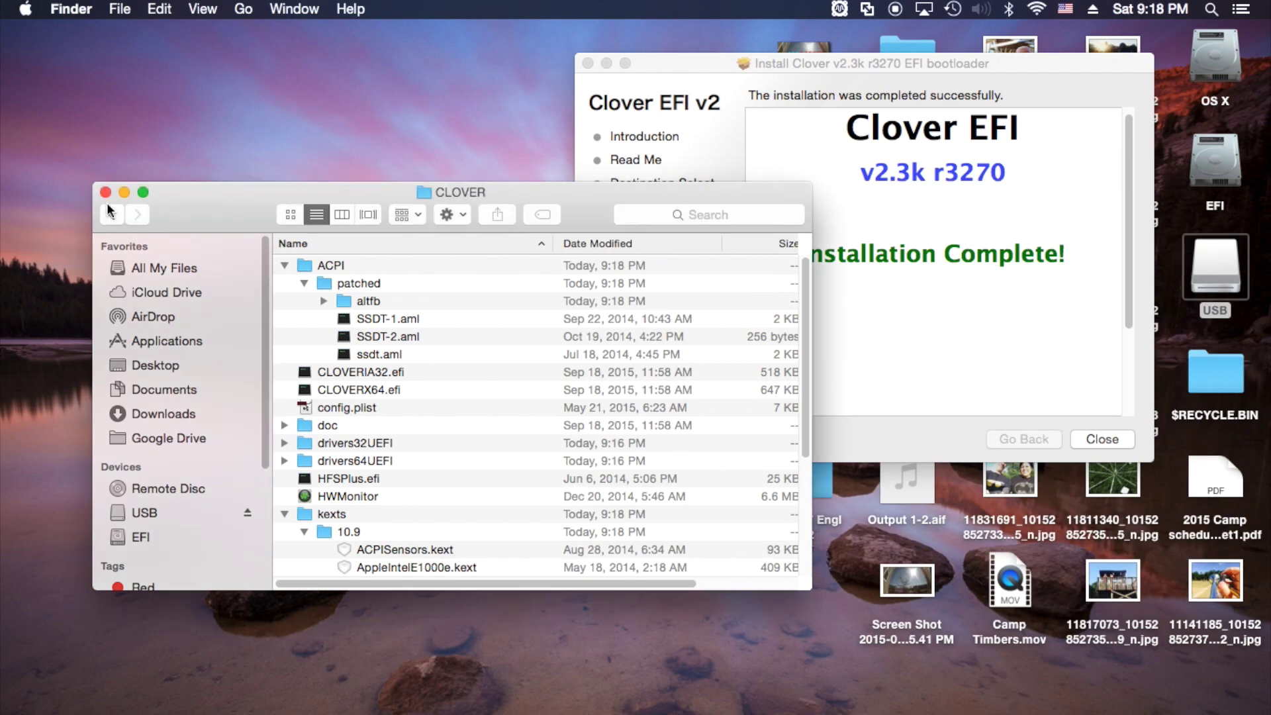
{"action": "left_click", "coordinate": [106, 193]}
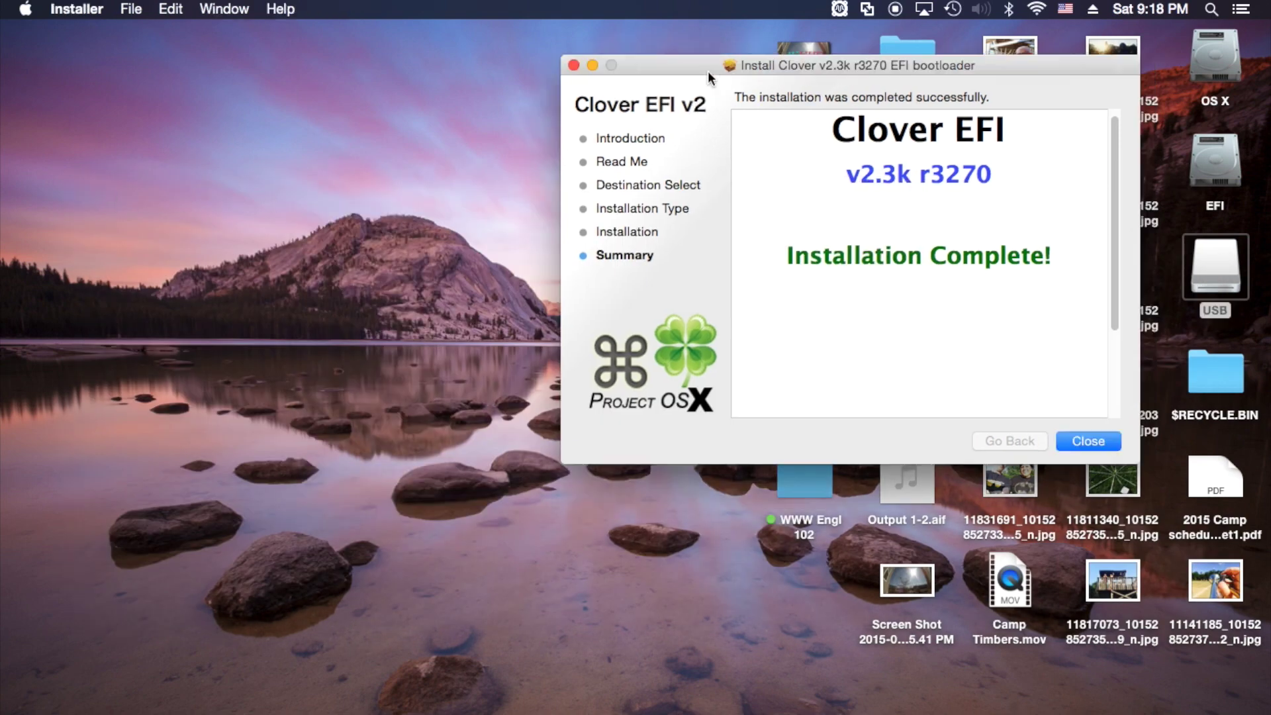
Move the finished Clover installer aside and close it from its summary page.
{"action": "left_click_drag", "start_coordinate": [709, 67], "coordinate": [318, 130]}
{"action": "left_click", "coordinate": [716, 506]}
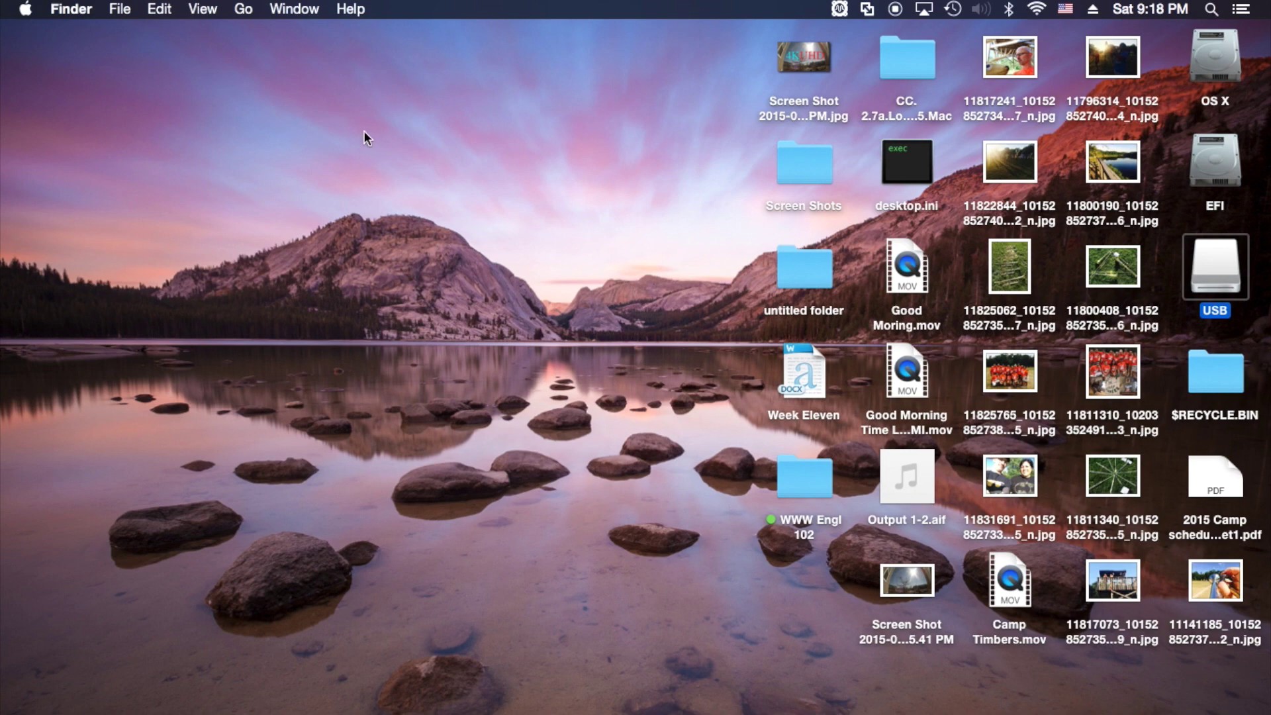